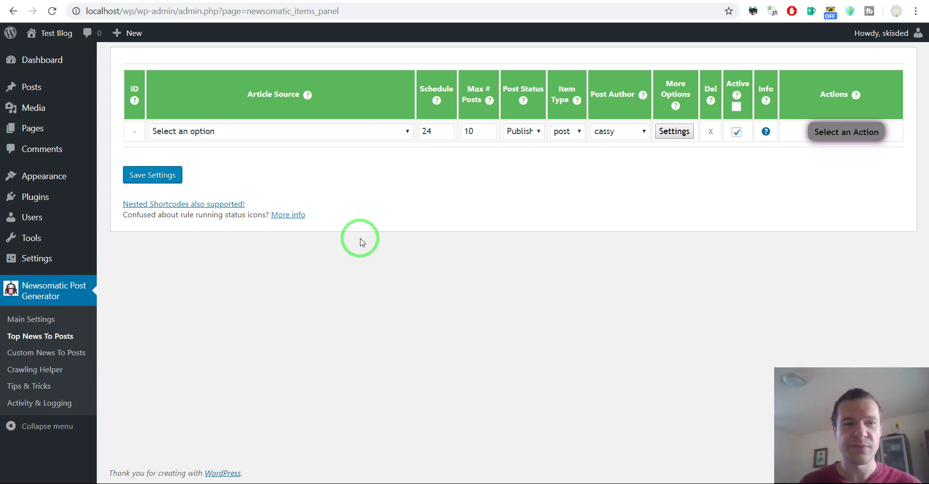
Browse the available article sources and set the new rule's source to Any.
left_click(247, 131)
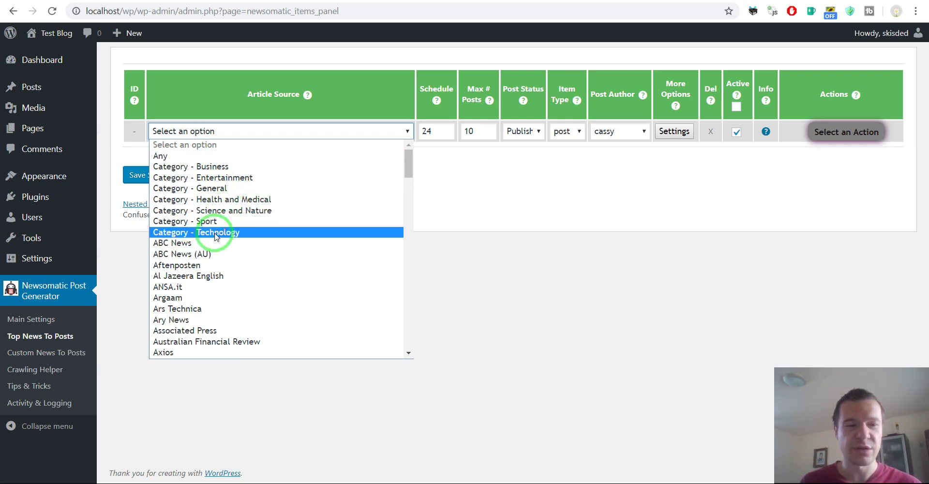
mouse_move(412, 163)
left_mouse_down()
mouse_move(406, 344)
mouse_move(402, 144)
left_mouse_up()
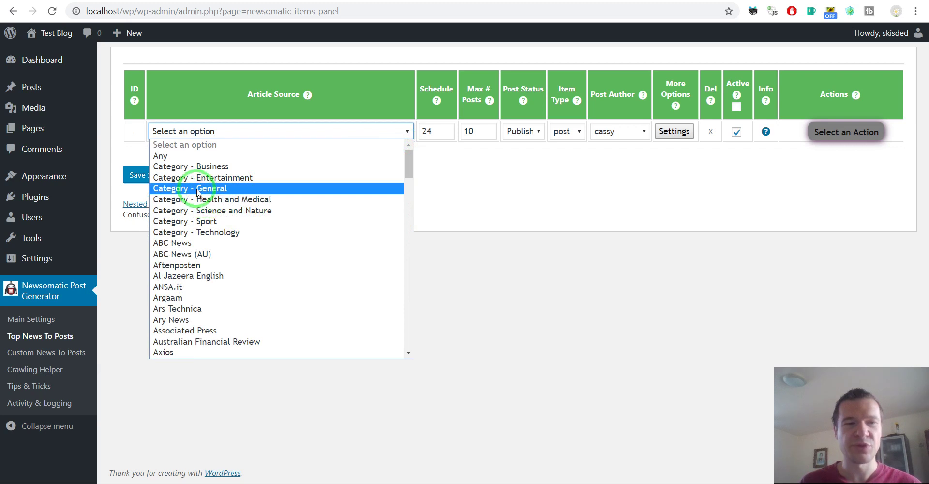
left_click(172, 156)
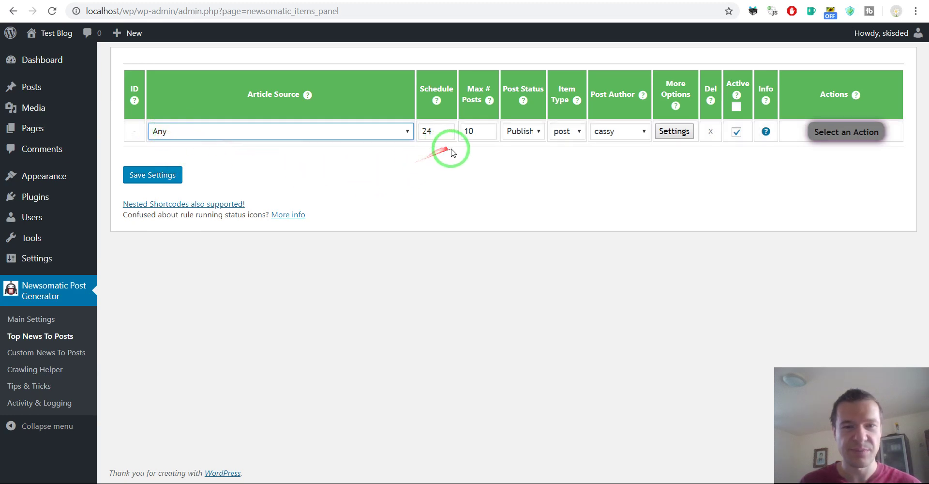
In the new rule's advanced settings, read the help for Search Query String and enter "trump" as the query.
left_click(668, 132)
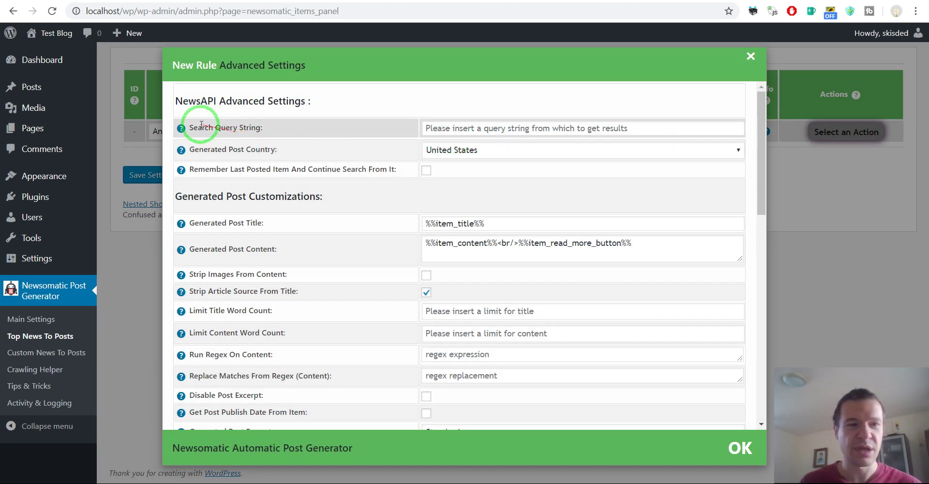
left_click(843, 174)
left_click(674, 131)
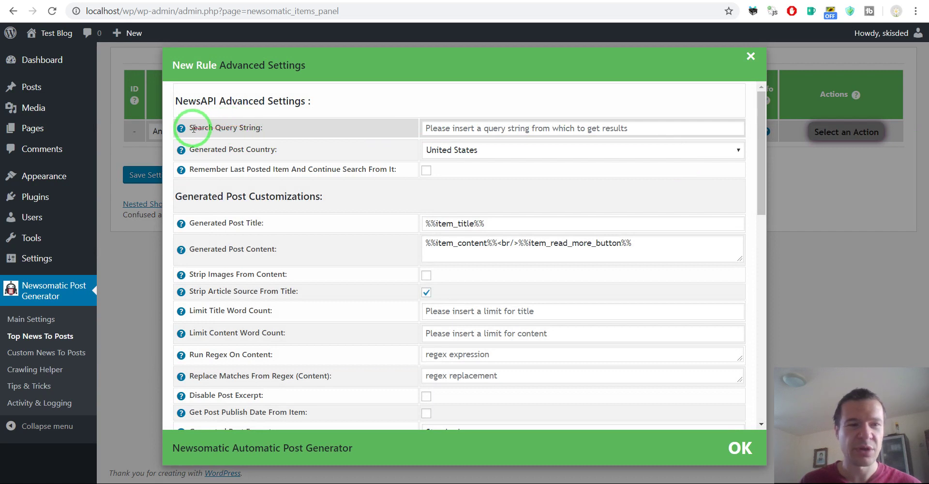
left_click_drag(192, 127, 291, 128)
left_click(180, 129)
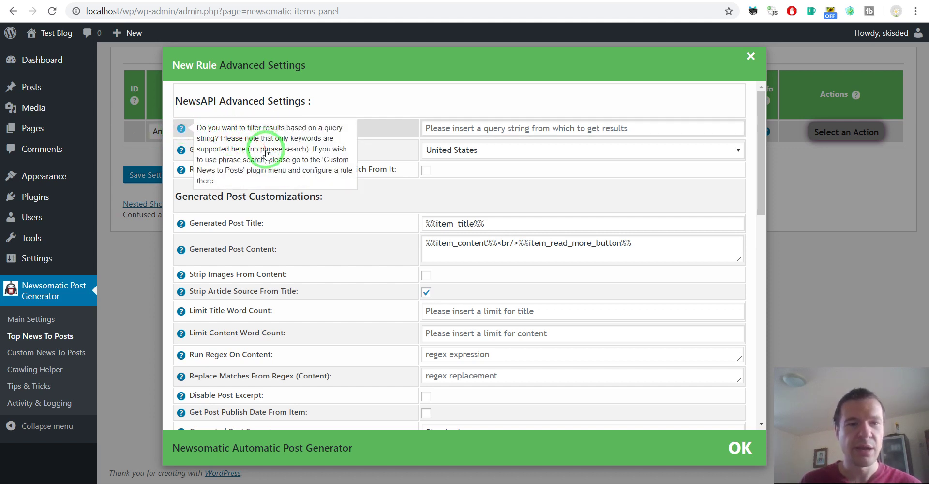
left_click(378, 128)
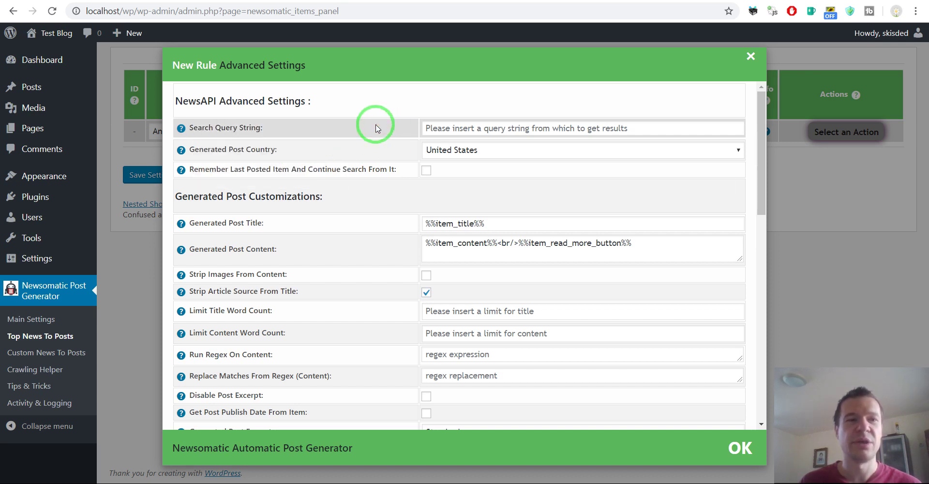
left_click(439, 126)
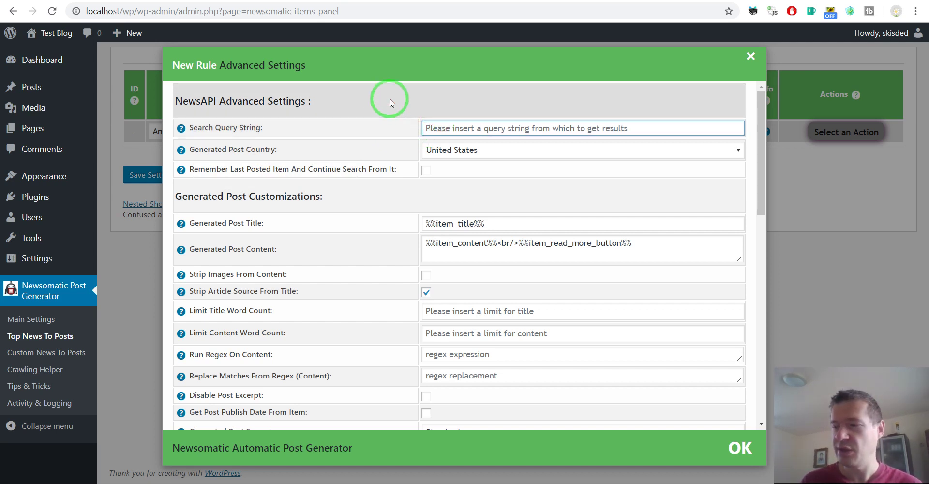
type("trump")
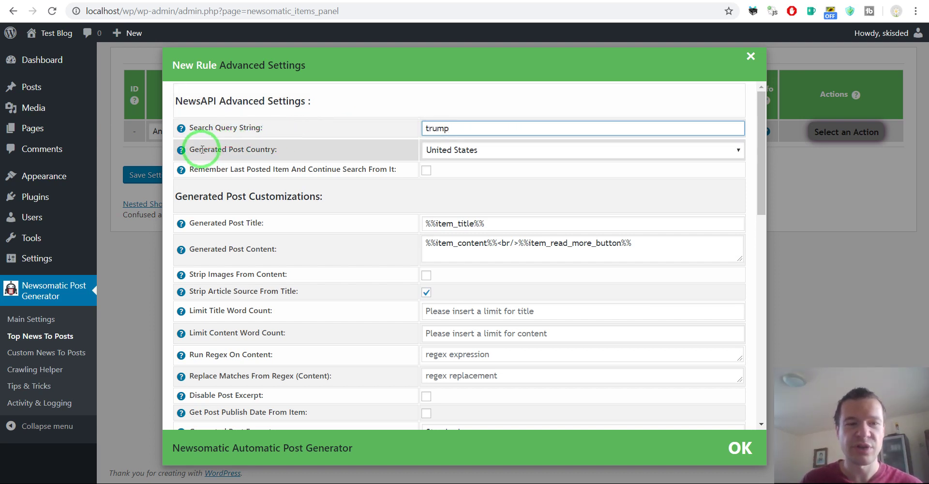
Examine the article source categories and news outlets alongside the new rule's query and country settings.
left_click(156, 132)
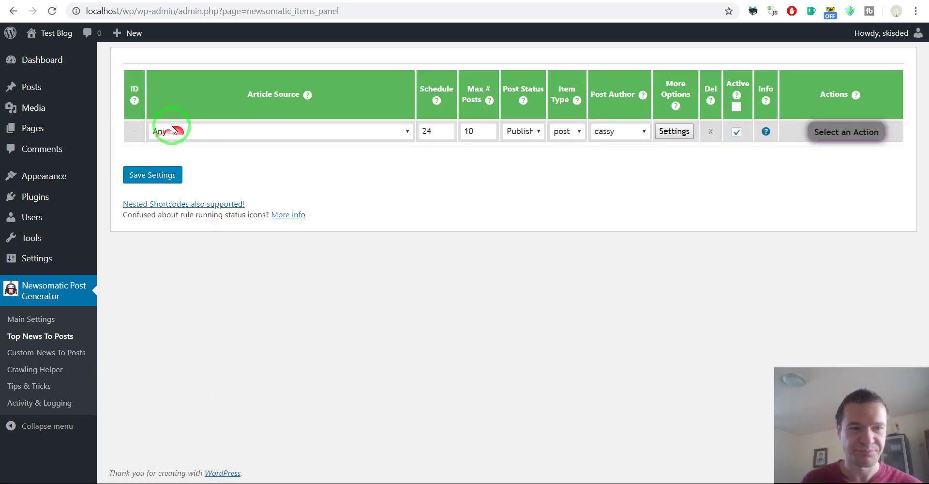
left_click(201, 130)
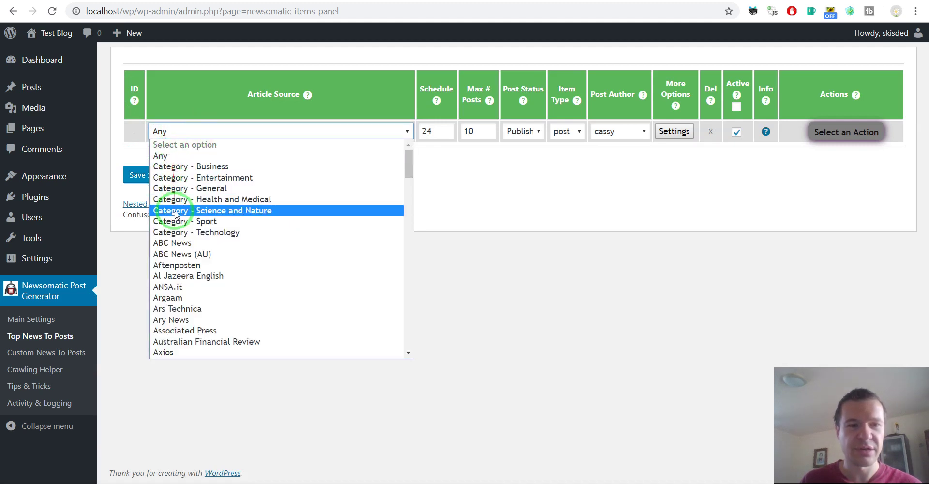
left_click(672, 131)
left_click(672, 131)
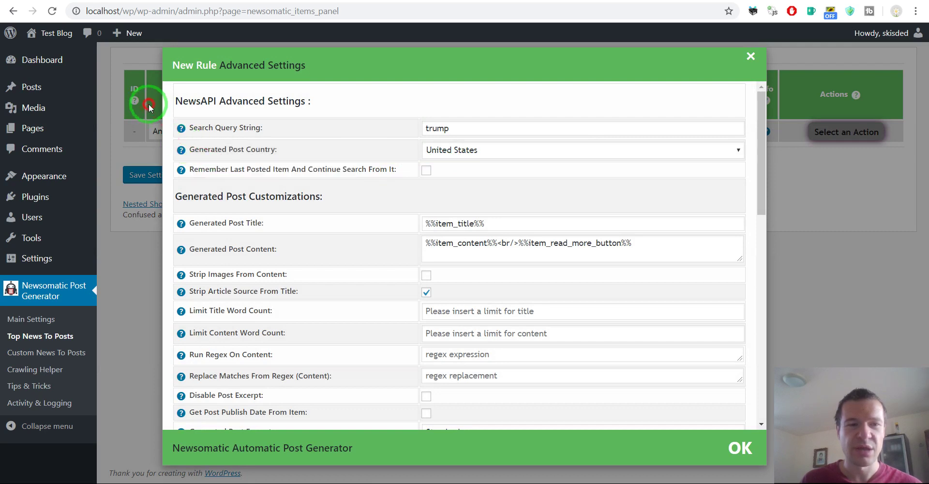
left_click(154, 131)
left_click(162, 131)
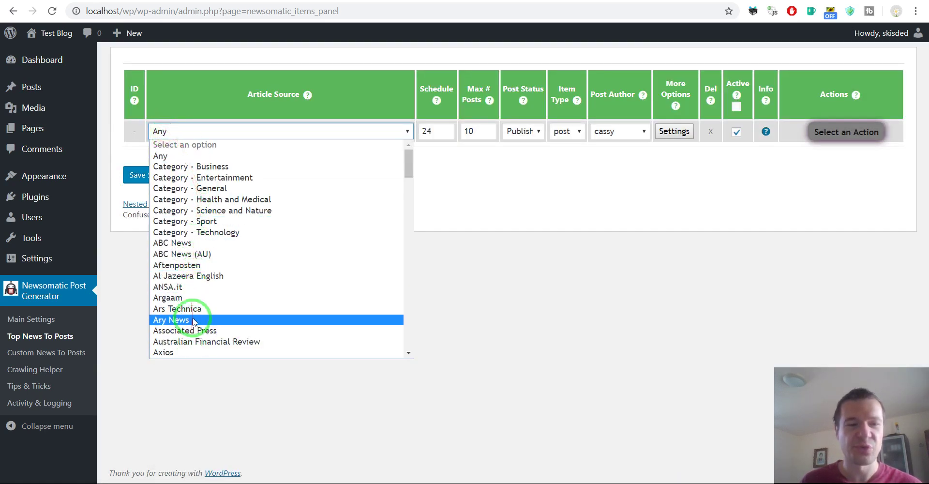
left_click(671, 132)
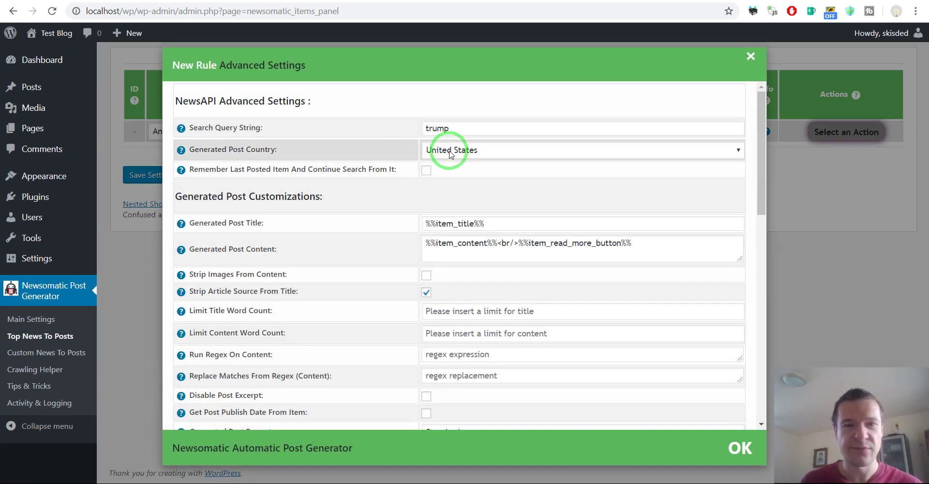
left_click(146, 148)
Choose United States as the Generated Post Country in the new rule's advanced settings.
left_click(685, 136)
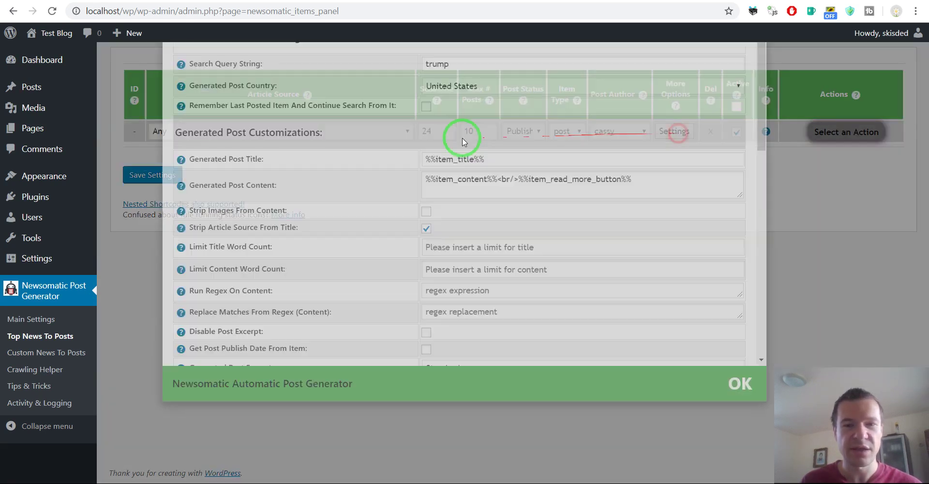
left_click(436, 150)
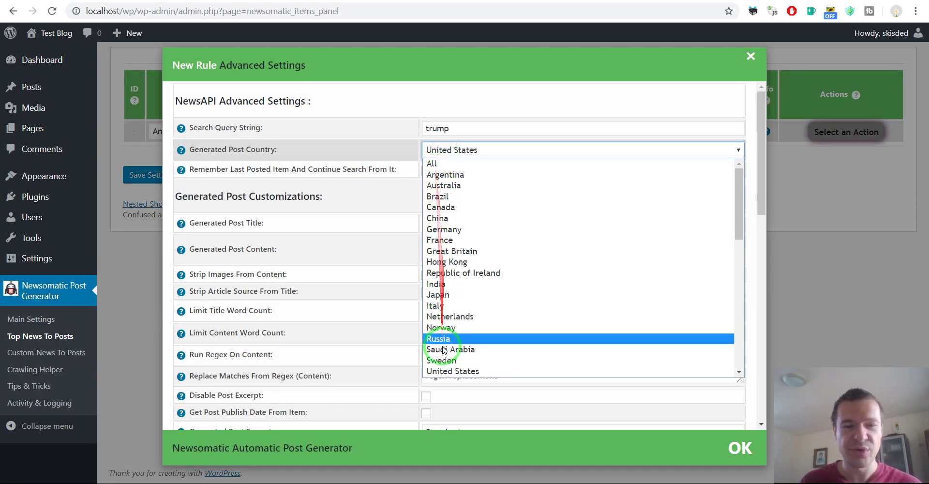
left_click(456, 371)
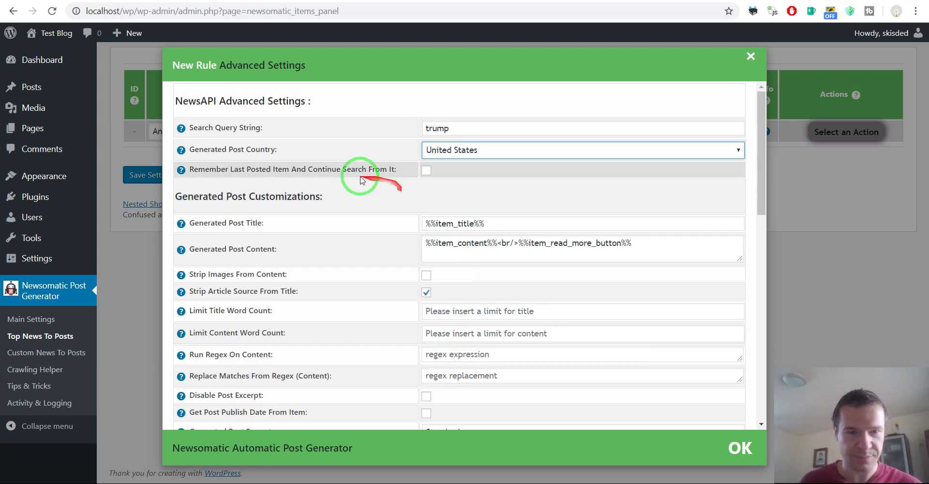
Save the new rule and run it to import posts.
left_click(139, 176)
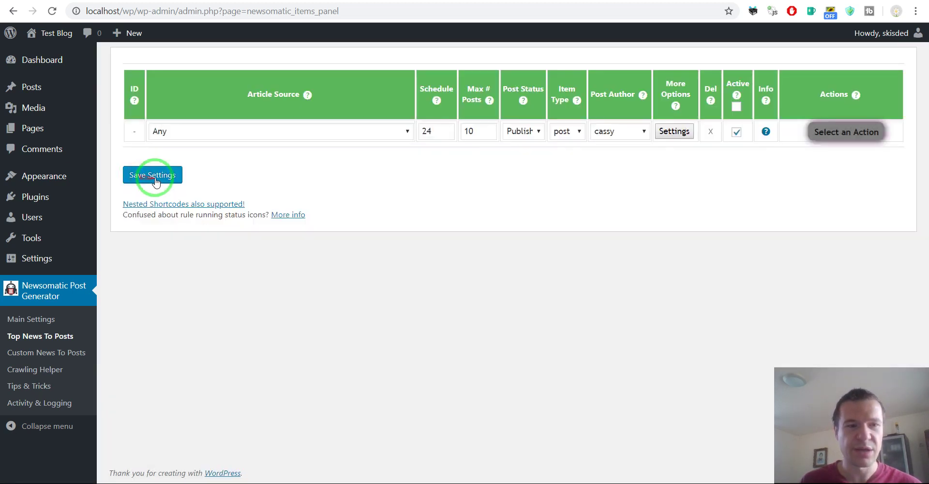
left_click(154, 175)
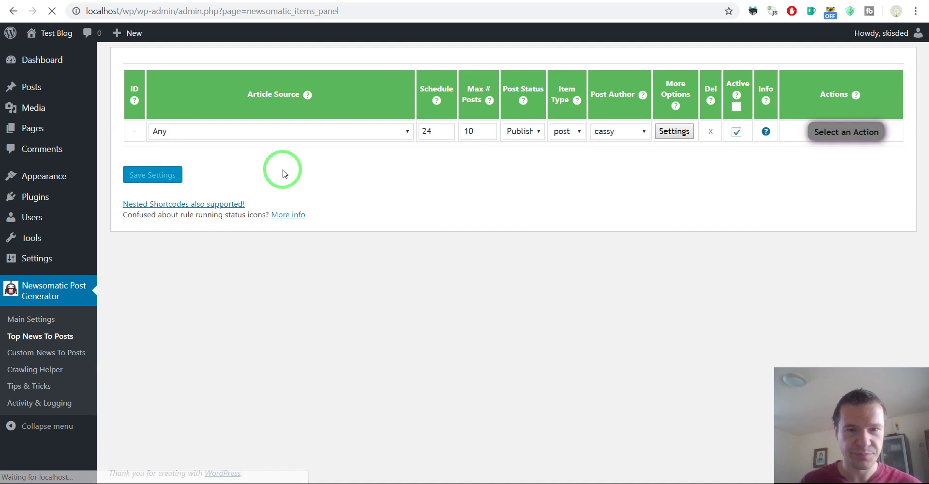
left_click(823, 132)
left_click(823, 156)
key("Return")
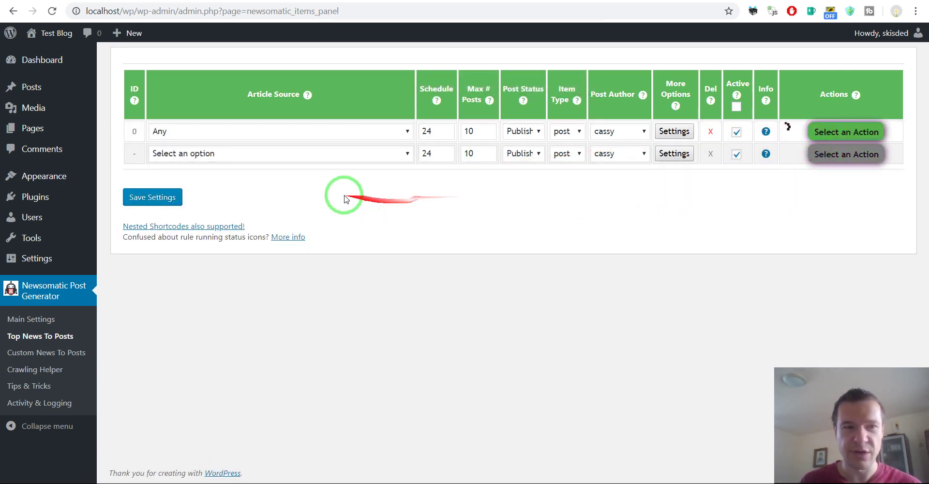
Open the Test Blog front page and reload it several times to check for newly imported posts.
left_click(60, 34)
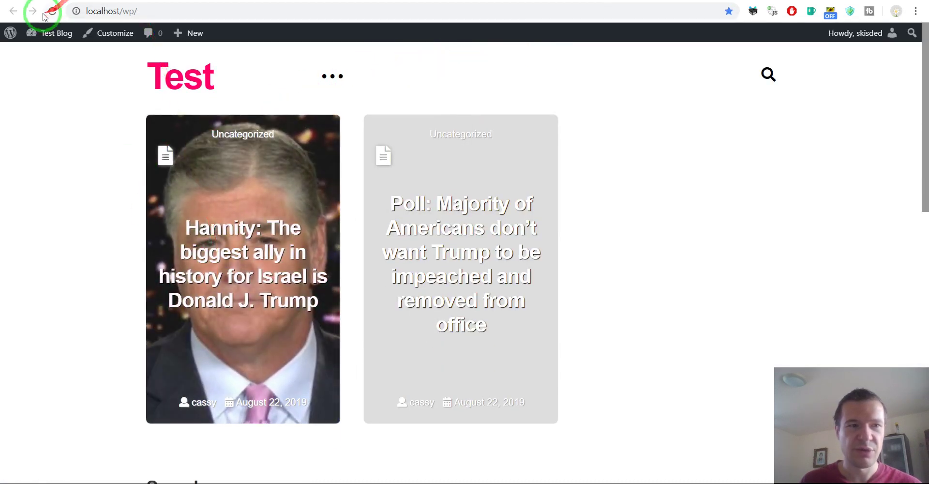
left_click(52, 11)
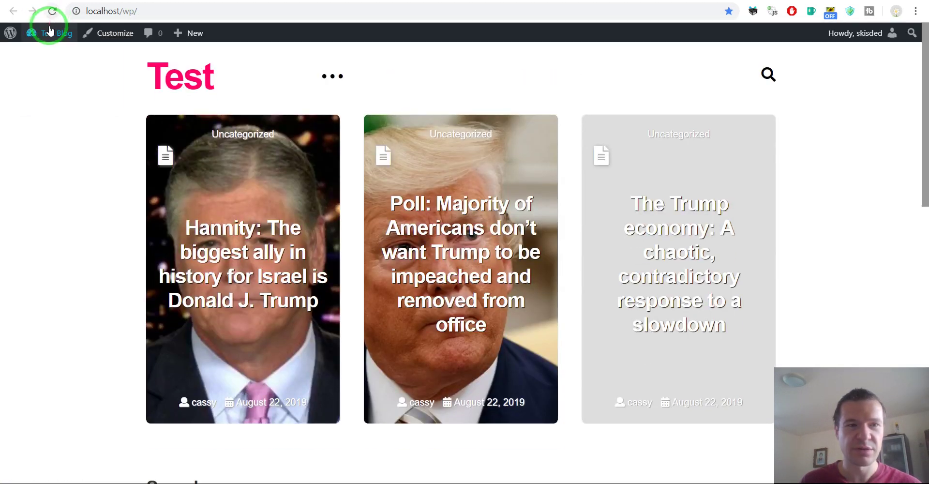
left_click(53, 12)
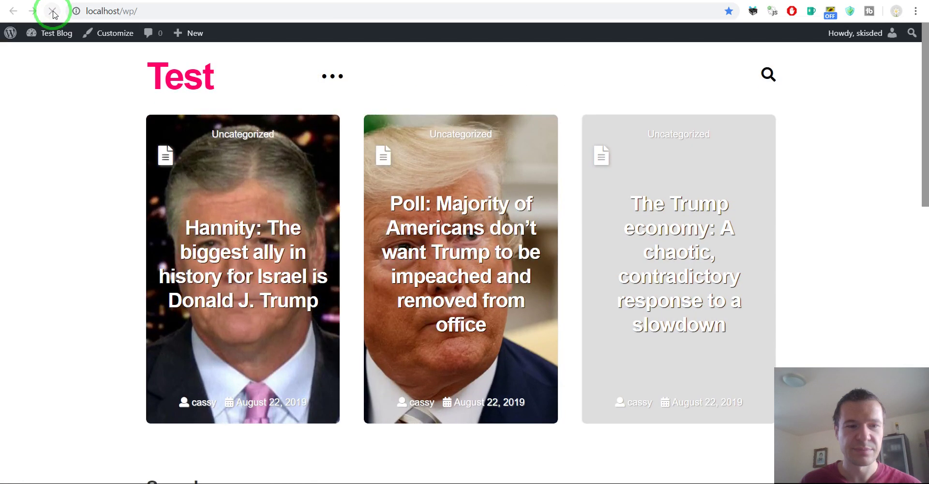
left_click(53, 11)
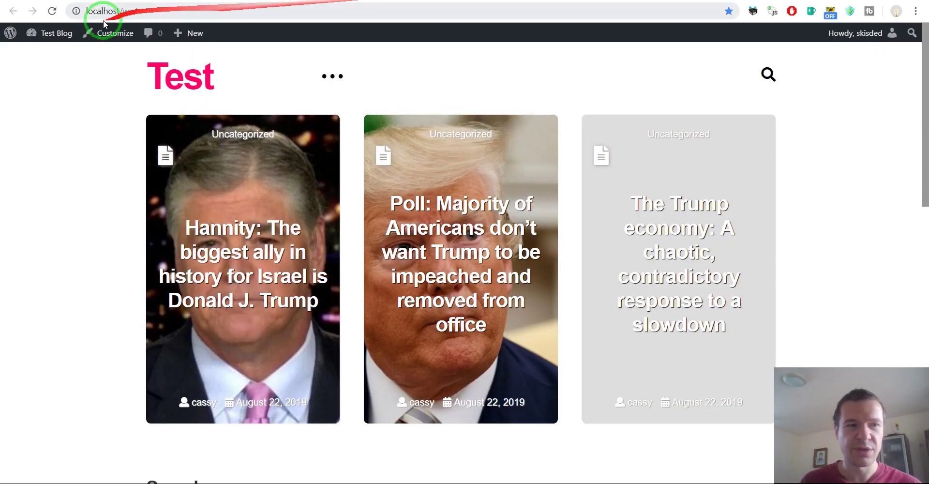
left_click(52, 11)
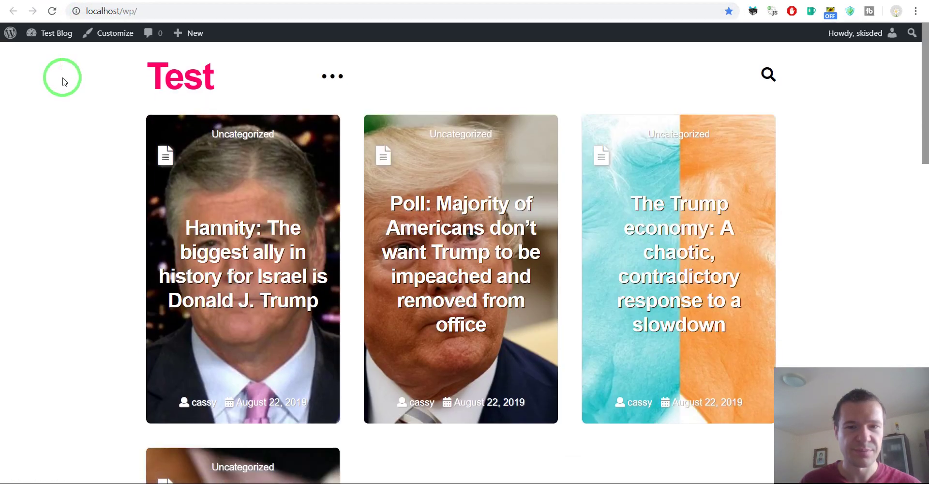
Look through the imported posts on the blog's front page.
scroll(63, 81, "up", 5)
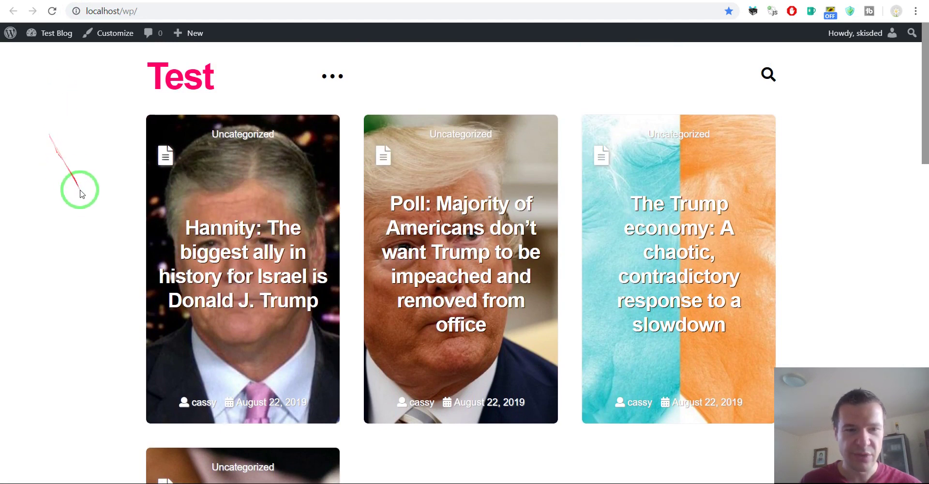
scroll(82, 197, "down", 1)
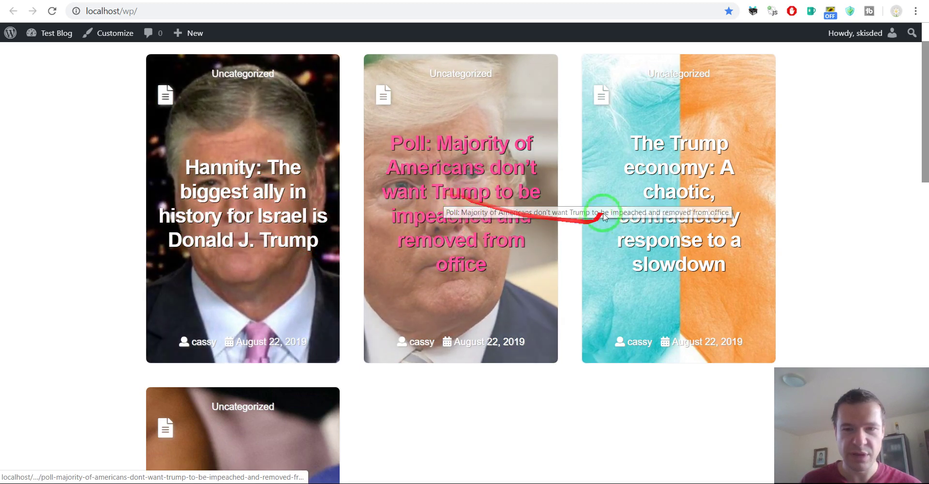
scroll(602, 203, "down", 4)
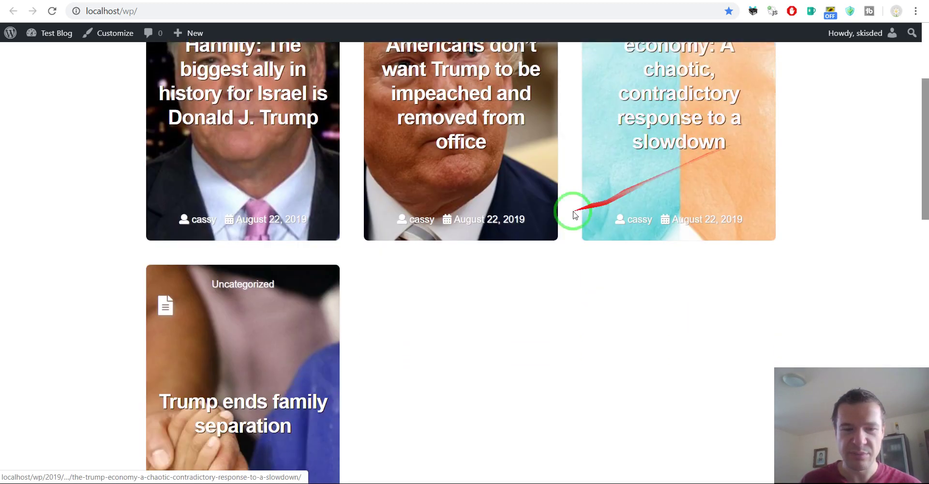
scroll(279, 297, "up", 4)
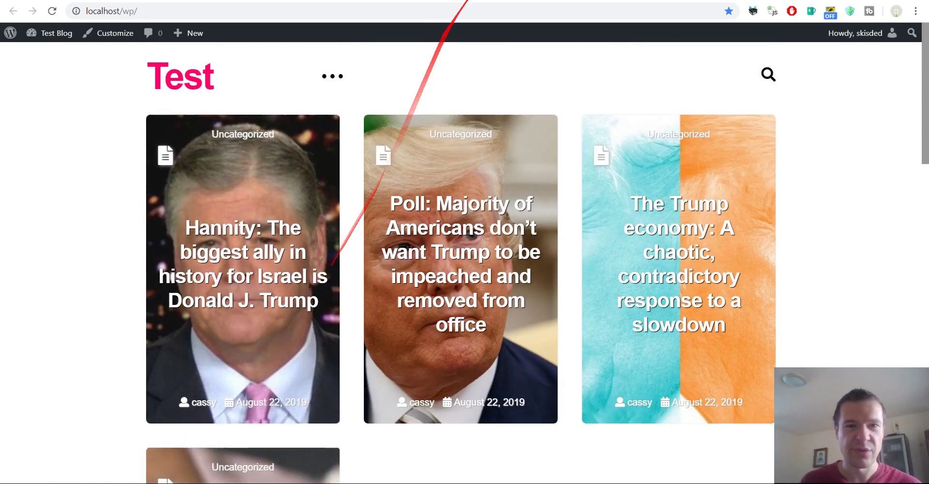
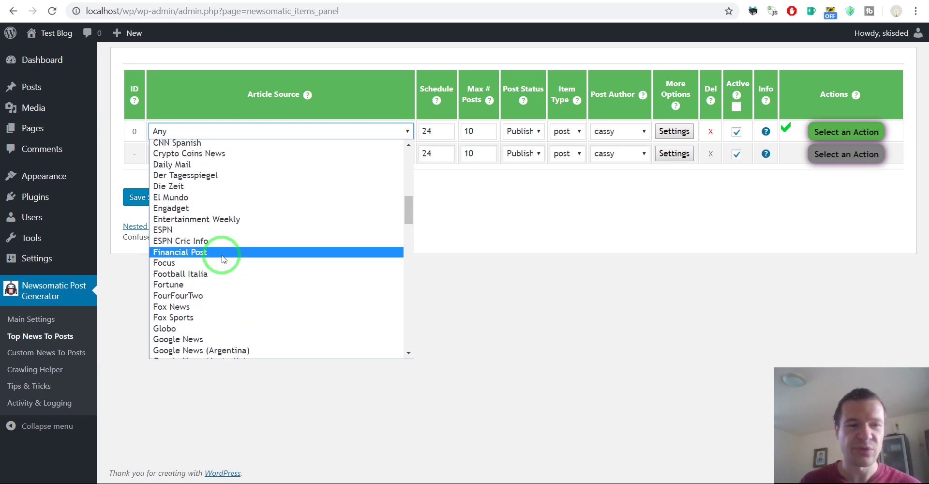
Change the saved rule's article source from Any to CNN and check its advanced settings.
scroll(222, 259, "up", 7)
scroll(222, 258, "up", 4)
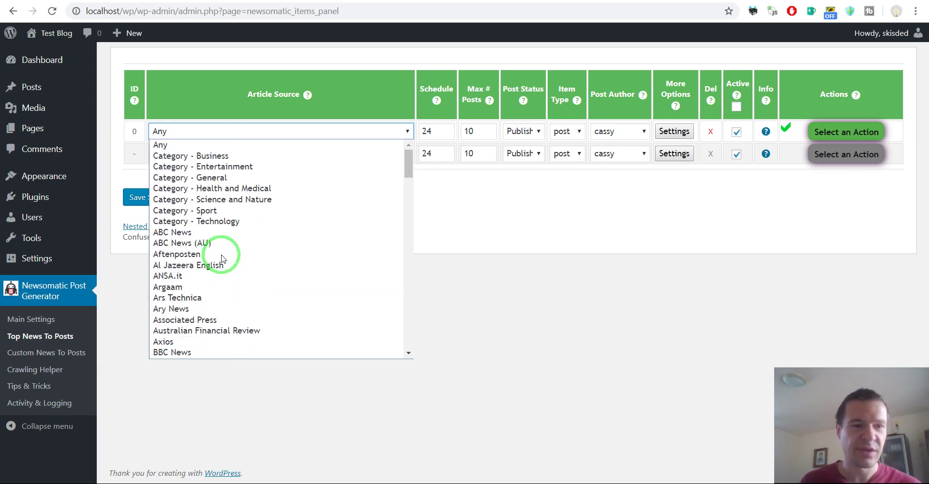
scroll(213, 256, "down", 7)
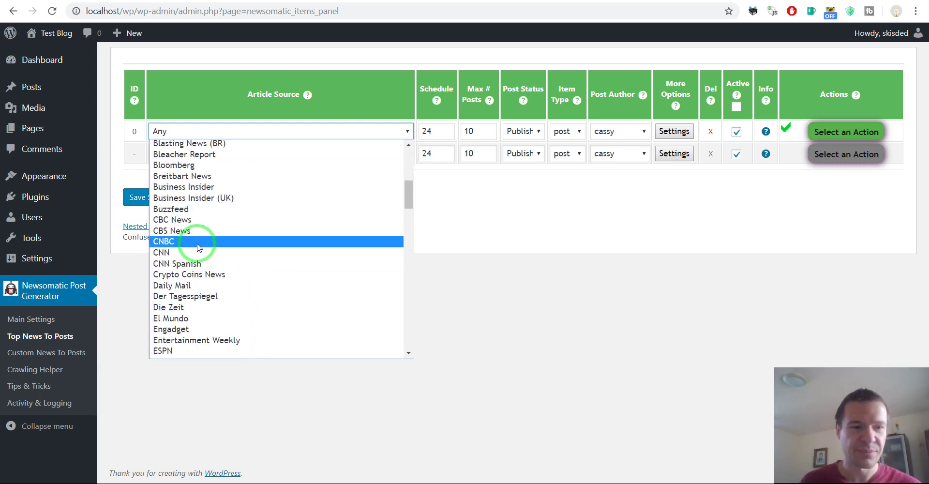
left_click(193, 253)
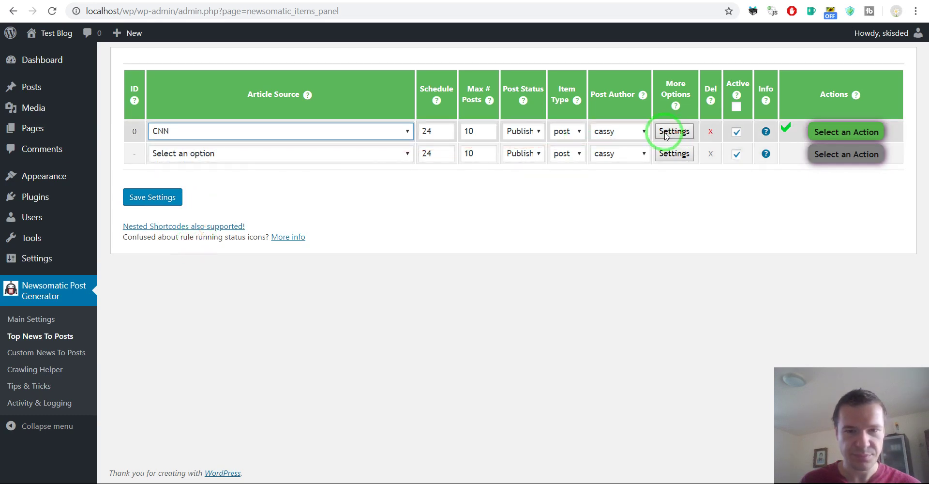
left_click(688, 133)
left_click(842, 236)
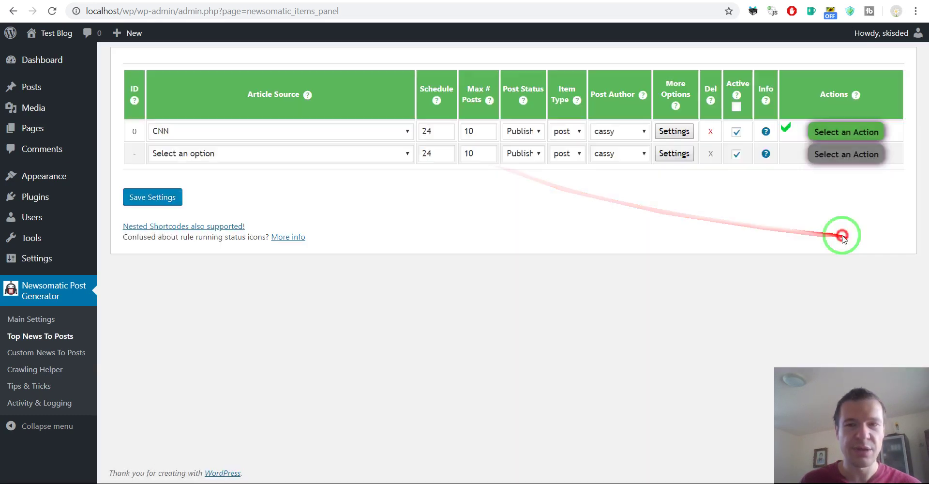
Open cnn.com in a new browser tab and look through the stories in its Travel section.
left_click(742, 1)
type("cnn")
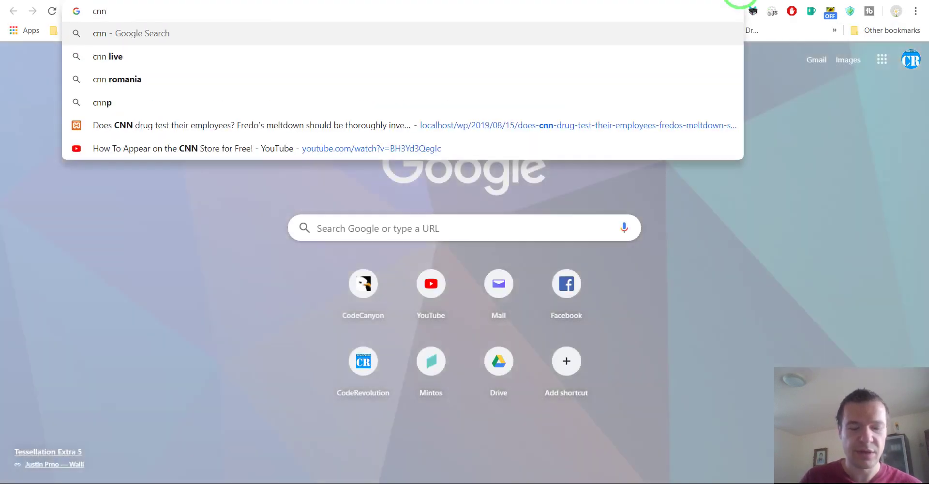
type(".com")
key("Return")
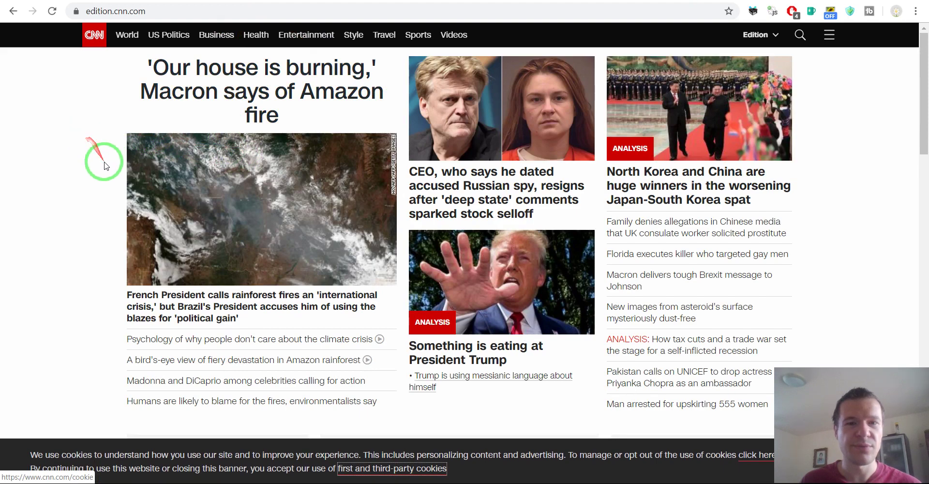
scroll(91, 156, "down", 4)
scroll(106, 156, "up", 4)
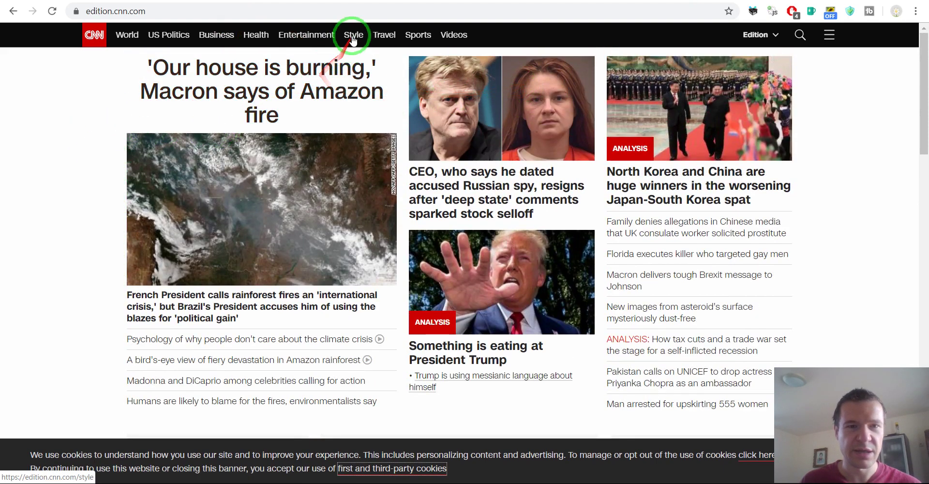
left_click(385, 36)
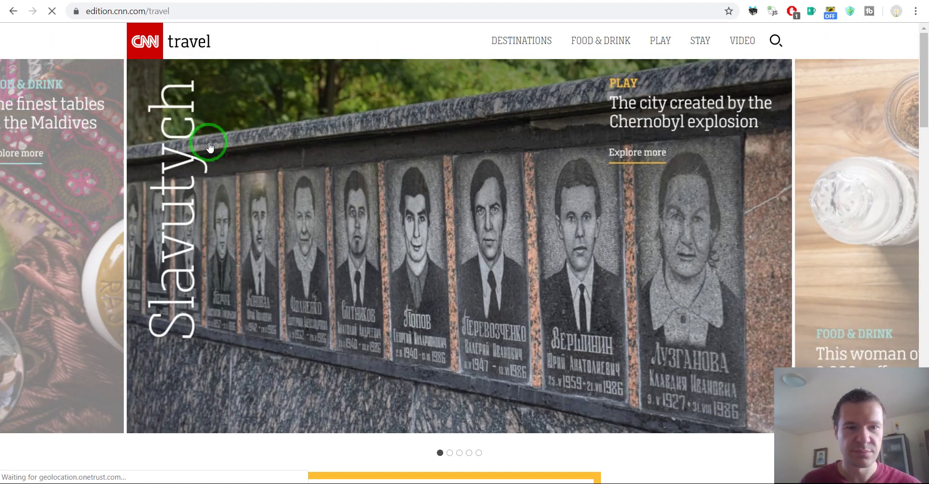
scroll(209, 145, "down", 8)
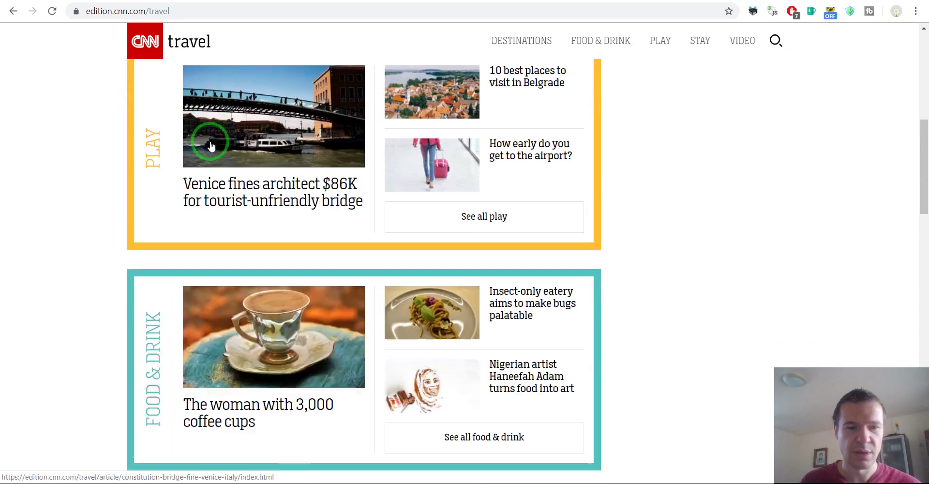
left_click(210, 145)
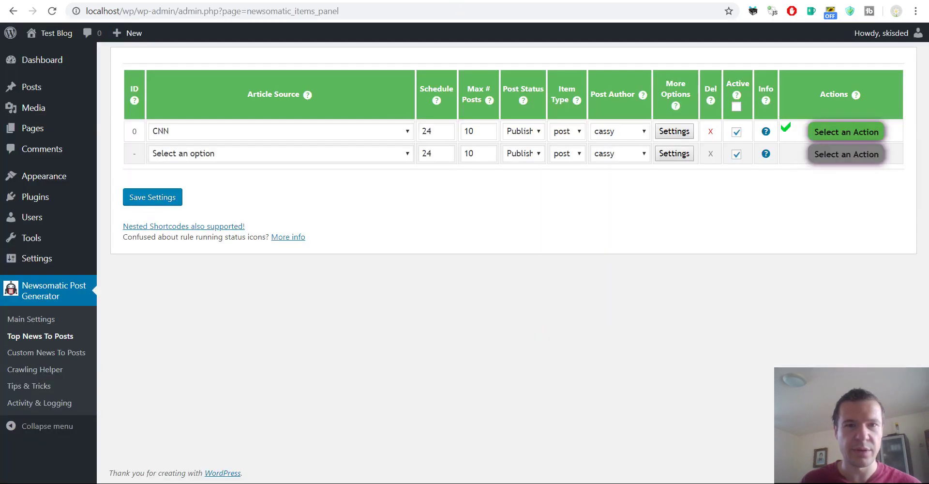
Set the CNN rule's search query string to "travel" in its advanced settings and save the rule settings.
left_click(669, 131)
left_click_drag(472, 129, 296, 121)
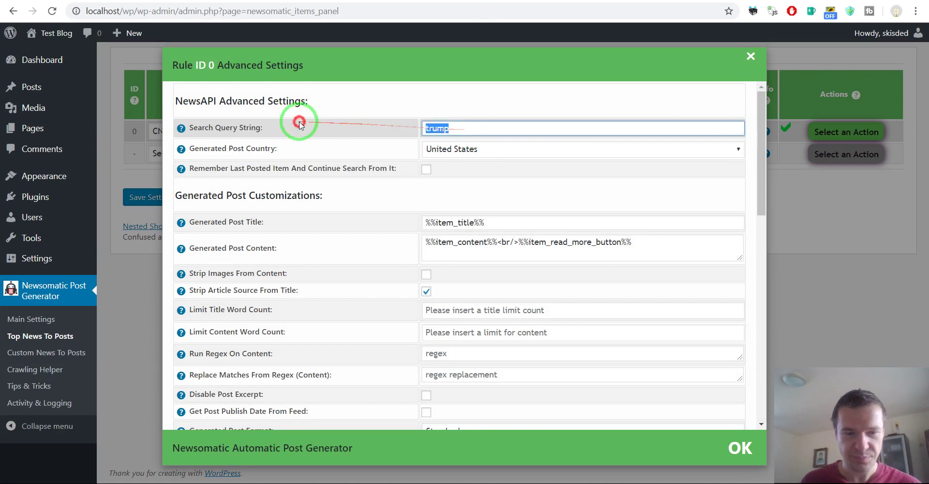
type("travel")
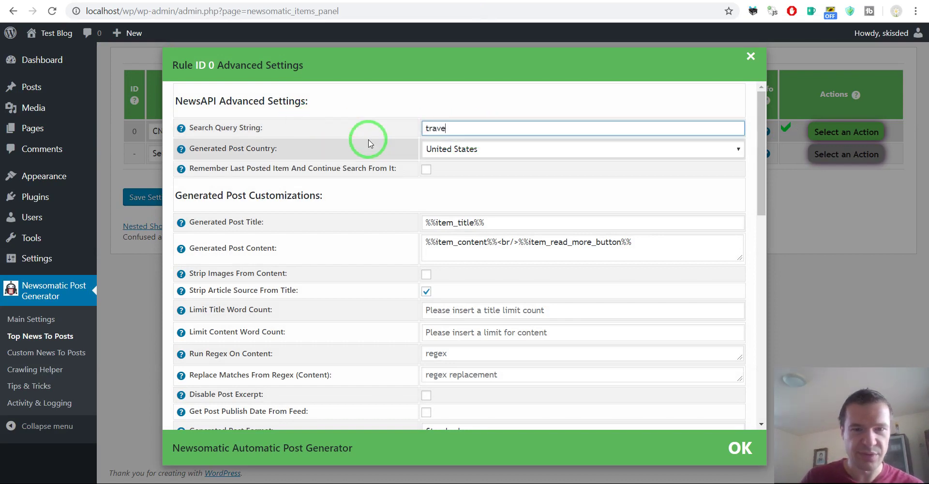
left_click(144, 197)
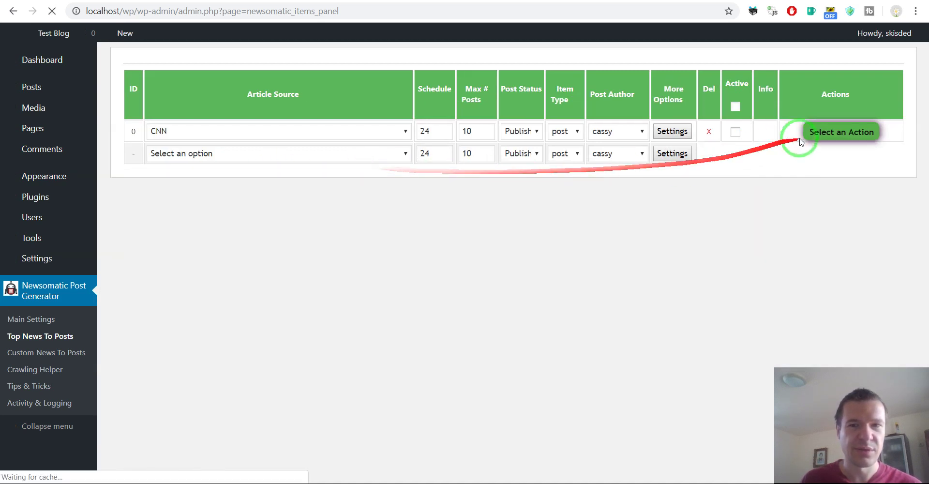
Delete all posts generated by the CNN rule and confirm the deletion.
left_click(821, 134)
left_click(802, 193)
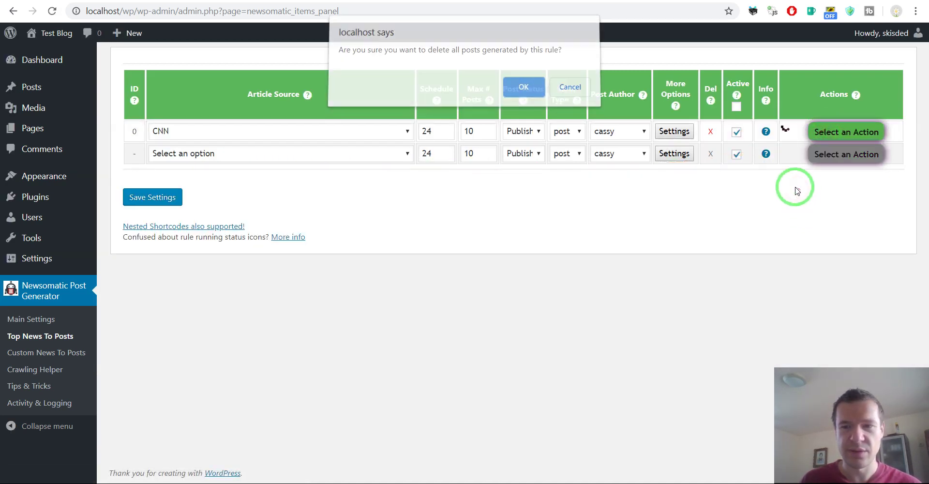
key("Return")
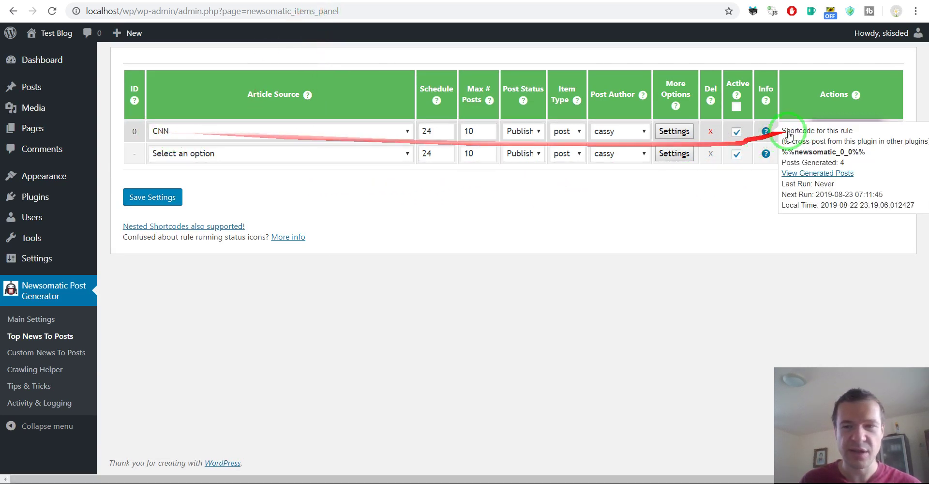
Run the CNN rule to import posts and confirm the run.
left_click(822, 132)
left_click(823, 155)
key("Return")
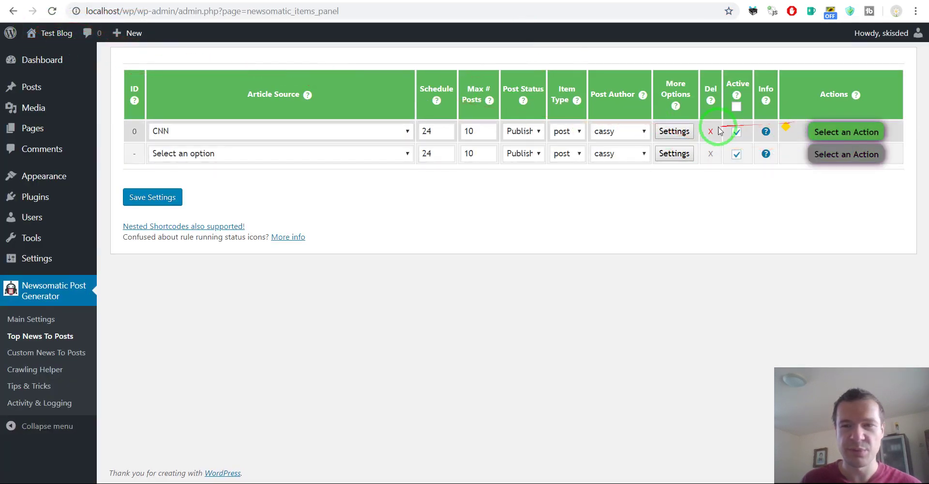
Check the CNN rule's search query in its advanced settings against the stories on the CNN Travel page.
left_click(682, 136)
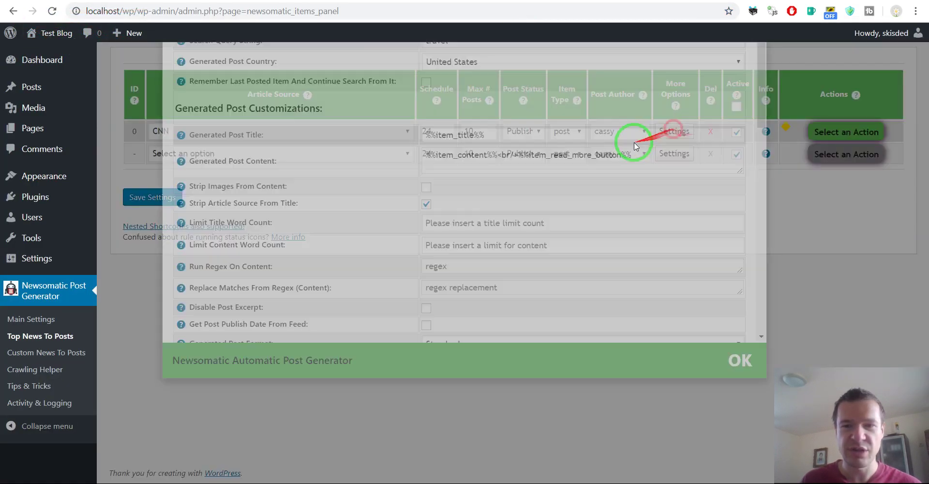
left_click_drag(453, 127, 428, 128)
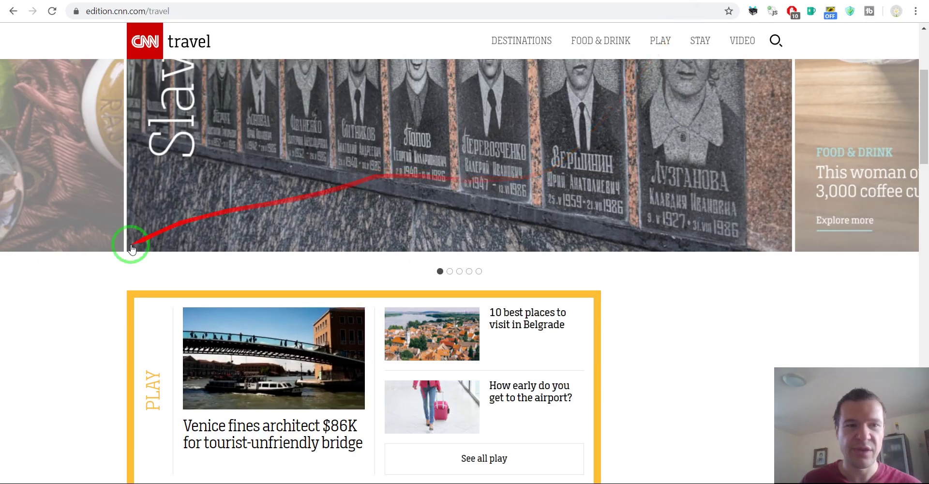
scroll(131, 249, "down", 3)
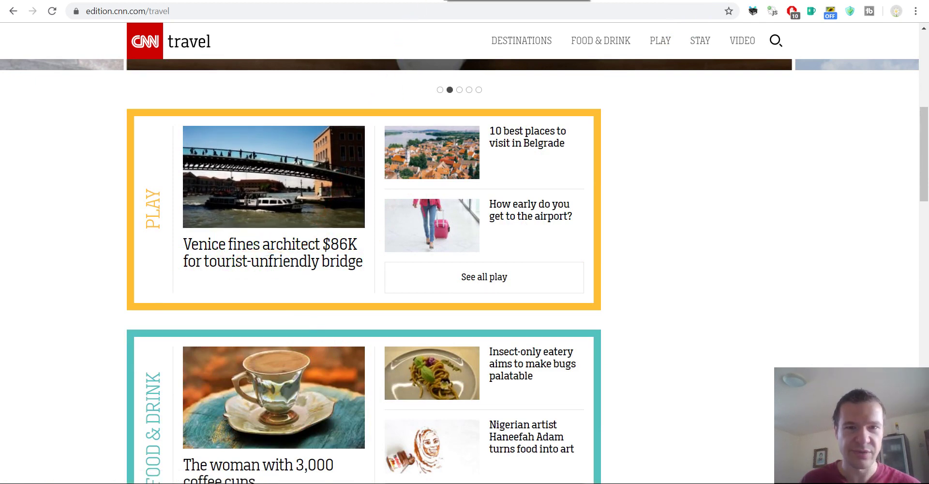
left_click(426, 0)
double_click(426, 128)
left_click(145, 262)
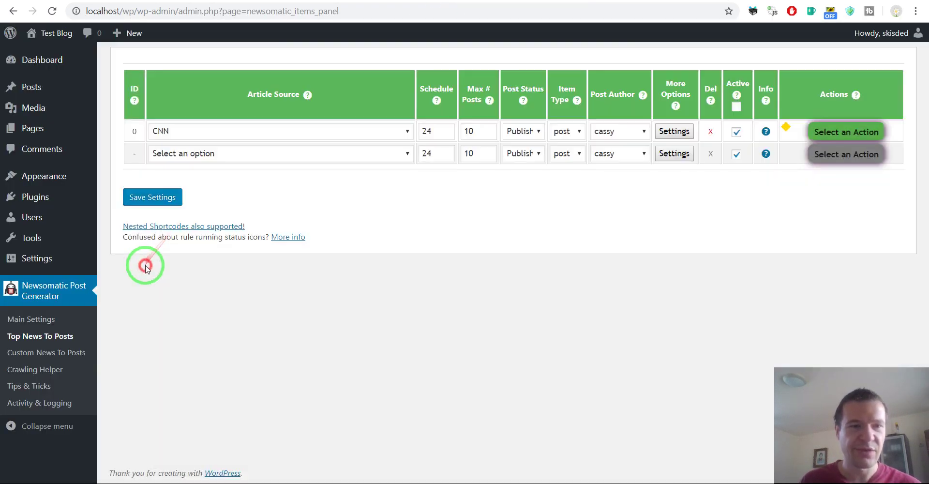
Delete the CNN rule from Top News To Posts and go to the Custom News To Posts page.
left_click(710, 132)
key("Return")
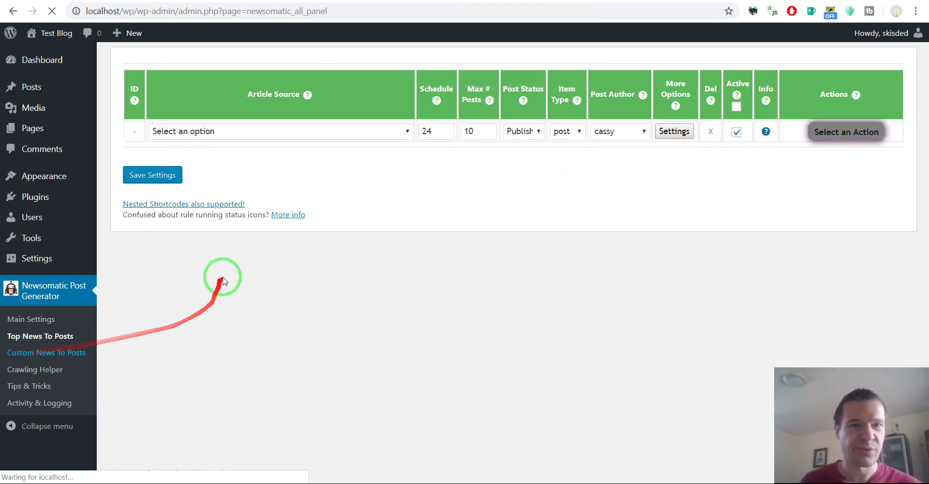
Browse the available article sources for a new custom news rule and choose CNN.
left_click(224, 131)
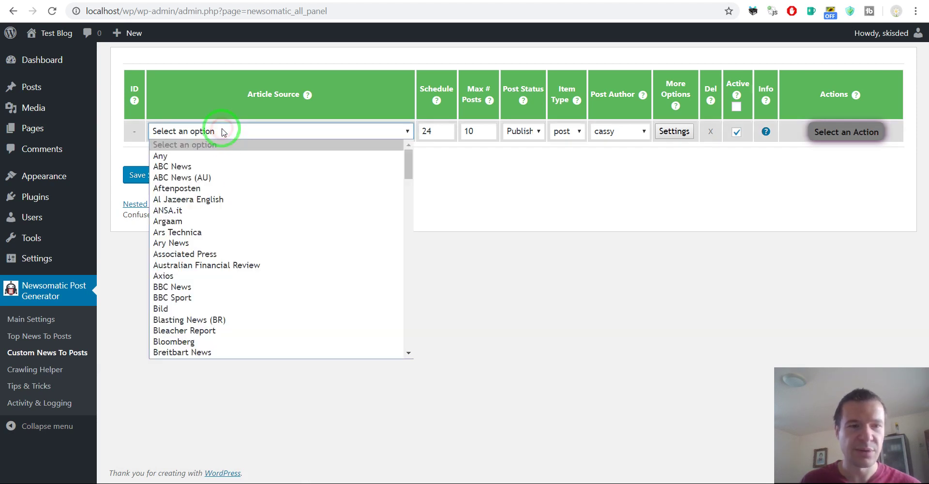
scroll(183, 167, "down", 15)
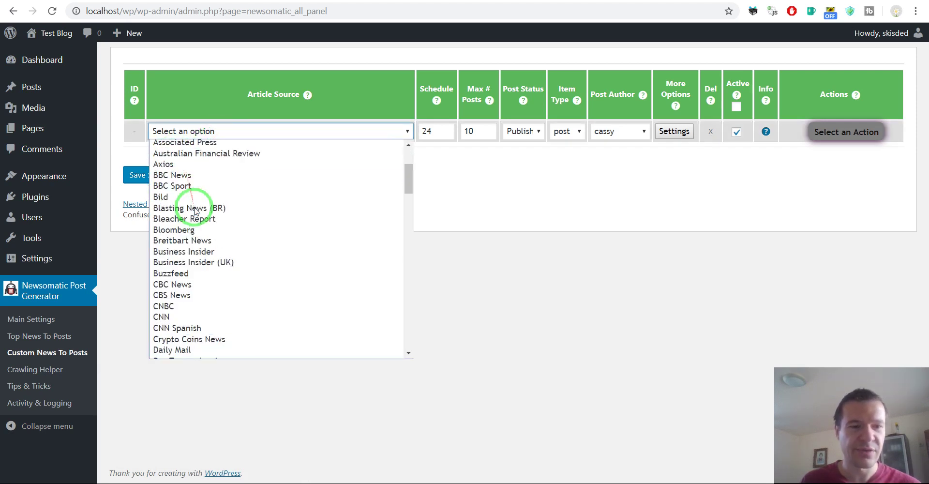
scroll(199, 193, "up", 15)
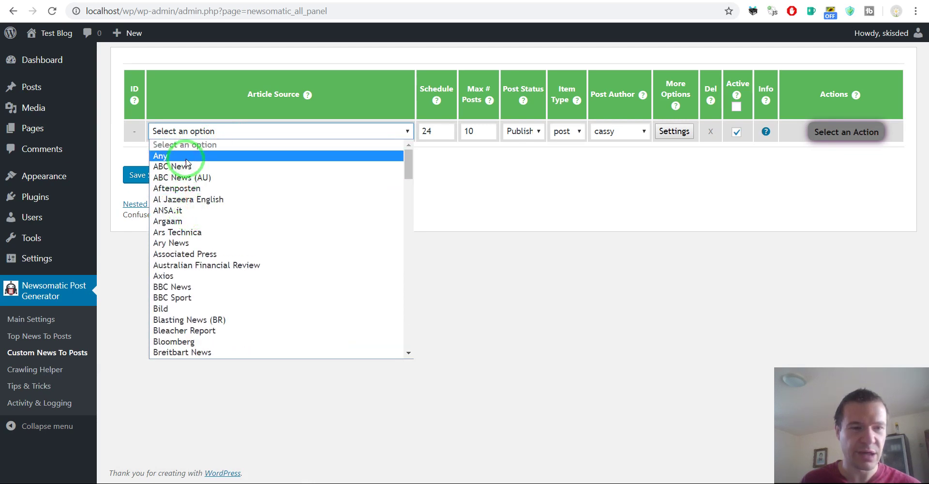
scroll(199, 264, "down", 3)
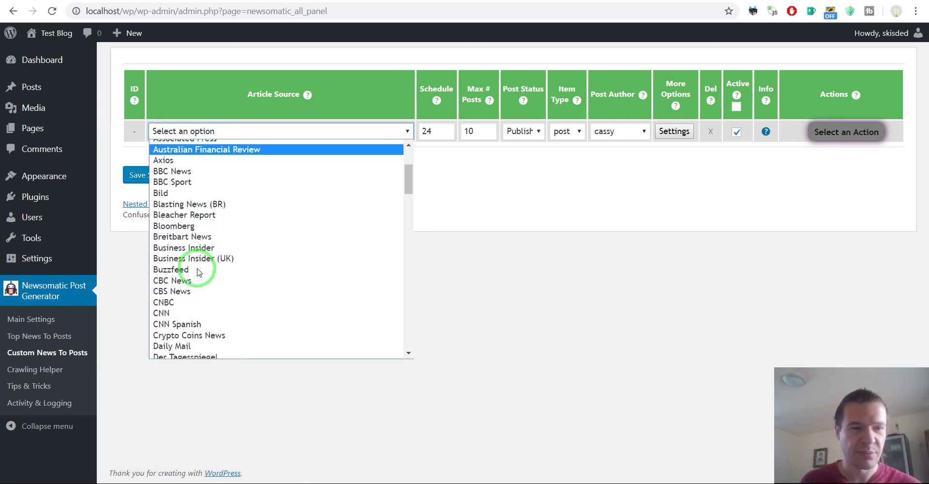
left_click(183, 307)
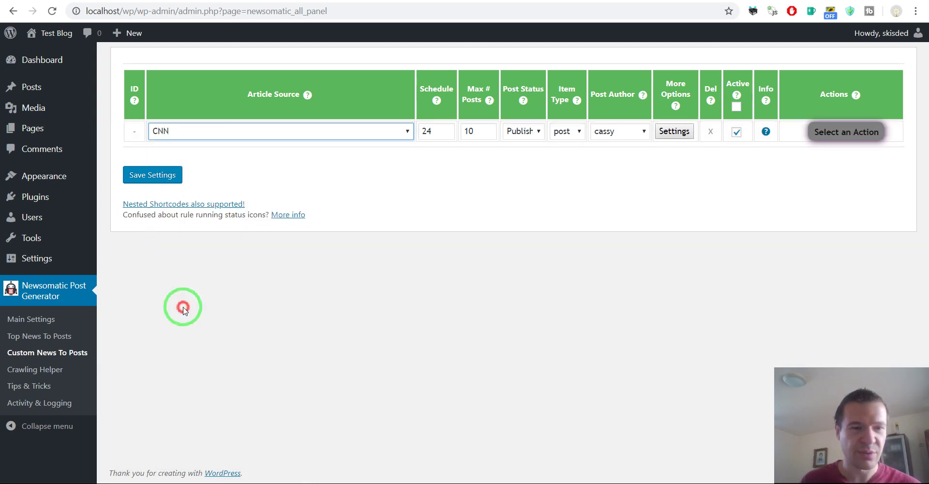
Copy the example query "crypto AND (ethereum OR litecoin) NOT bitcoin" from the help text into the new rule's search query string.
left_click(674, 131)
mouse_move(185, 133)
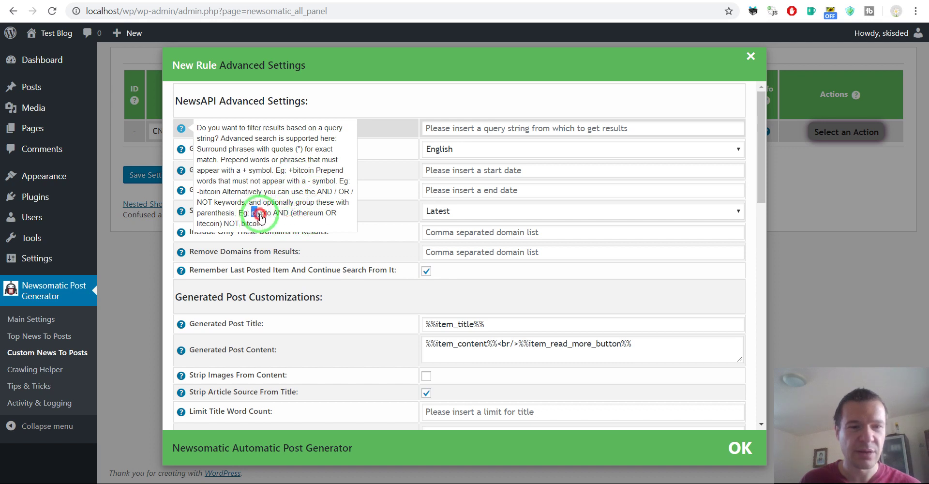
left_click_drag(252, 214, 263, 224)
key("ctrl+c")
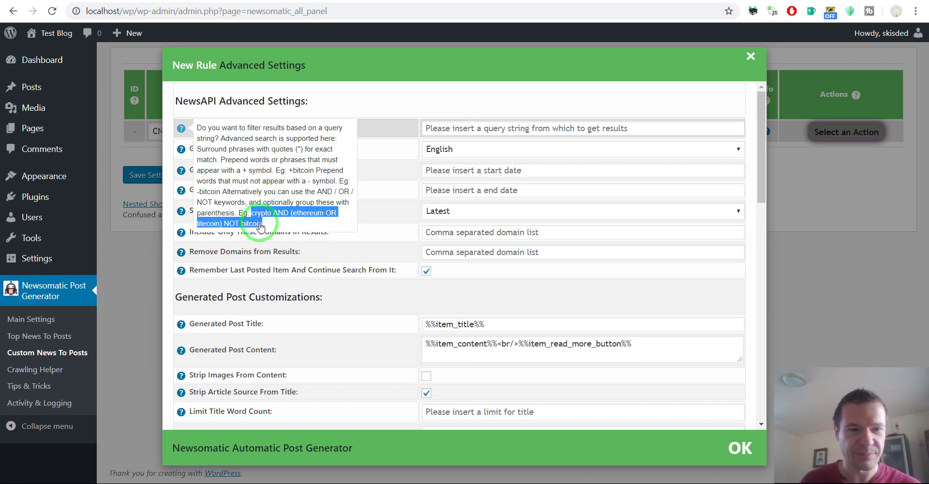
left_click(435, 129)
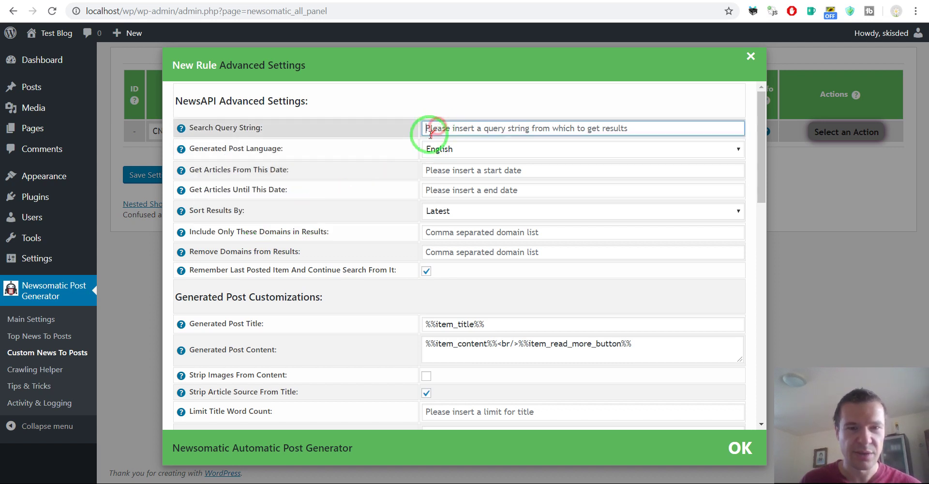
key("ctrl+v")
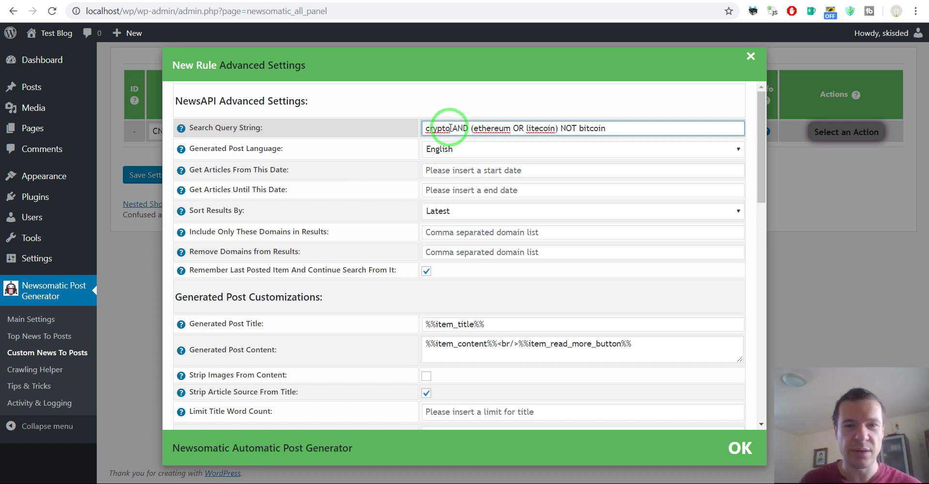
Examine how the search query combines its crypto, ethereum, litecoin and bitcoin terms with the AND, OR and NOT operators.
left_click_drag(447, 128, 424, 127)
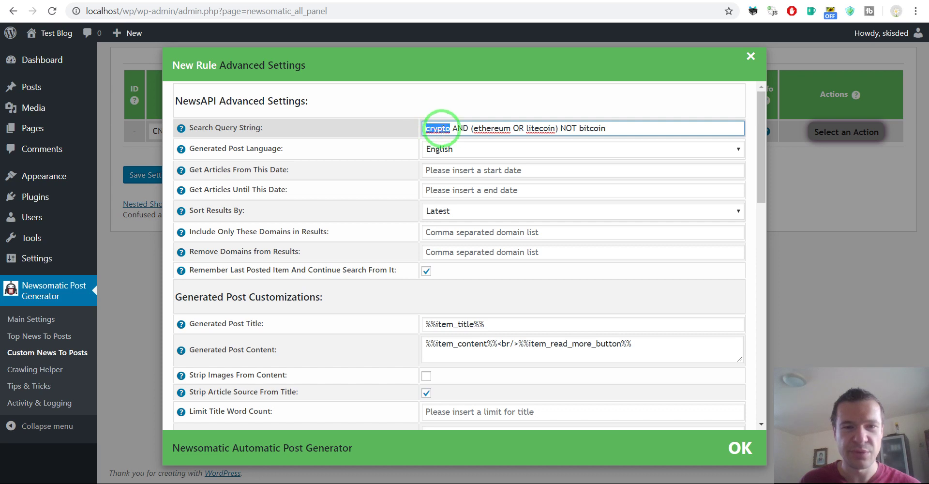
left_click_drag(455, 128, 622, 128)
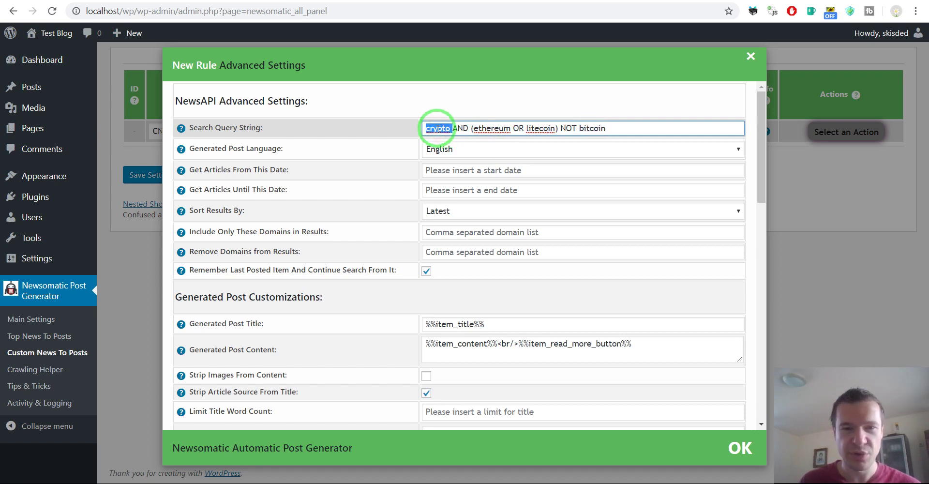
left_click_drag(453, 127, 575, 127)
double_click(569, 127)
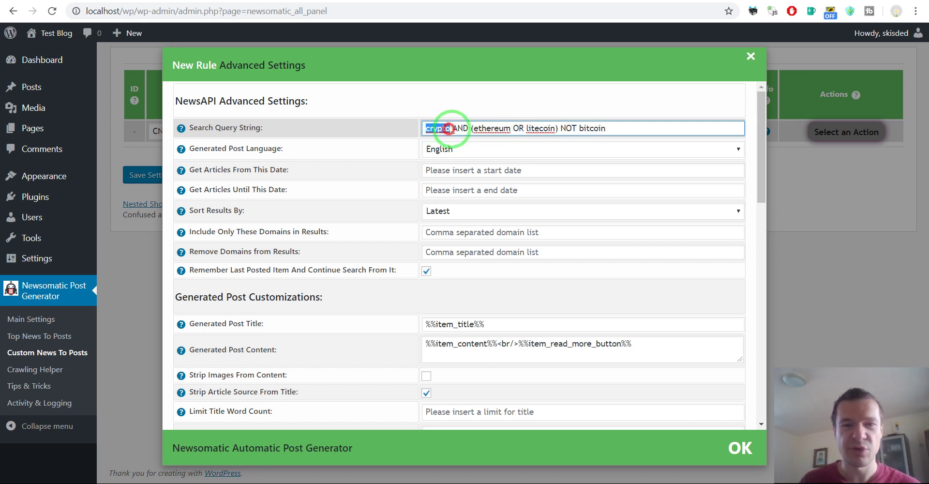
left_click_drag(473, 128, 558, 128)
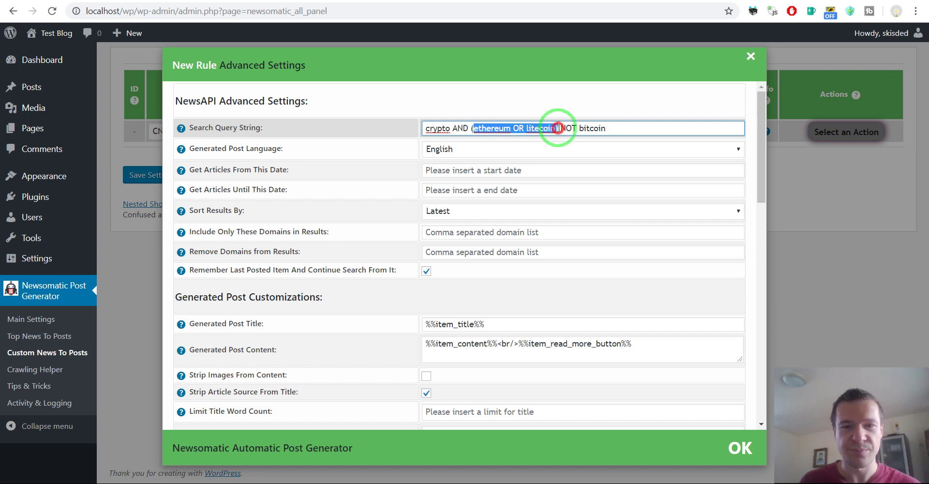
left_click(440, 128)
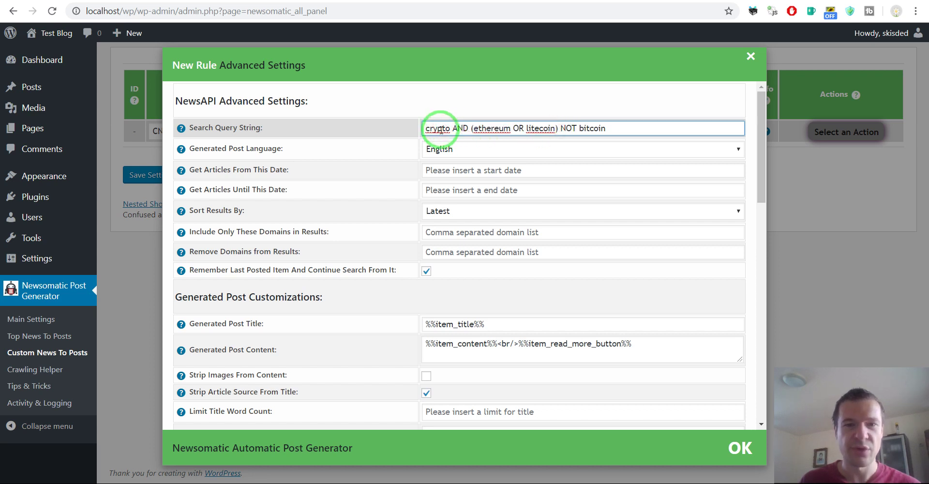
left_click_drag(427, 128, 449, 128)
Return to the CNN Travel page, review its featured and category stories, and go back to the new rule's advanced settings.
left_click(624, 0)
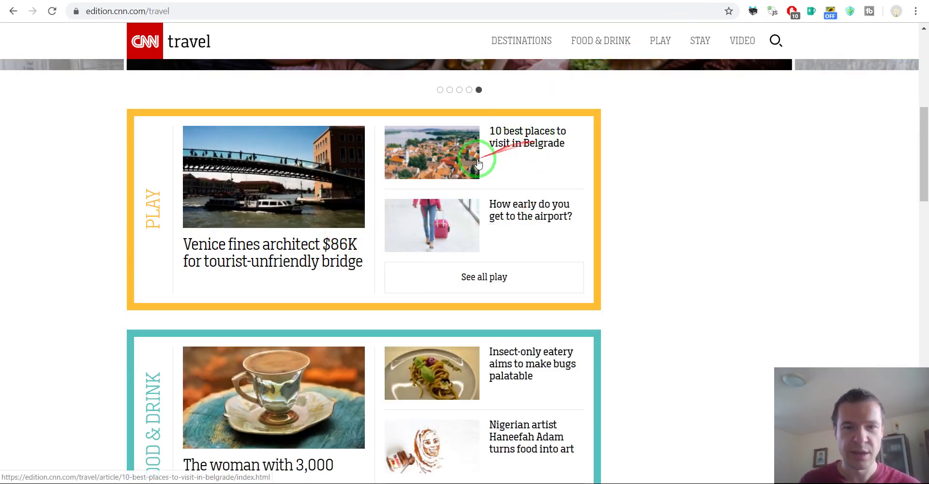
scroll(357, 224, "down", 4)
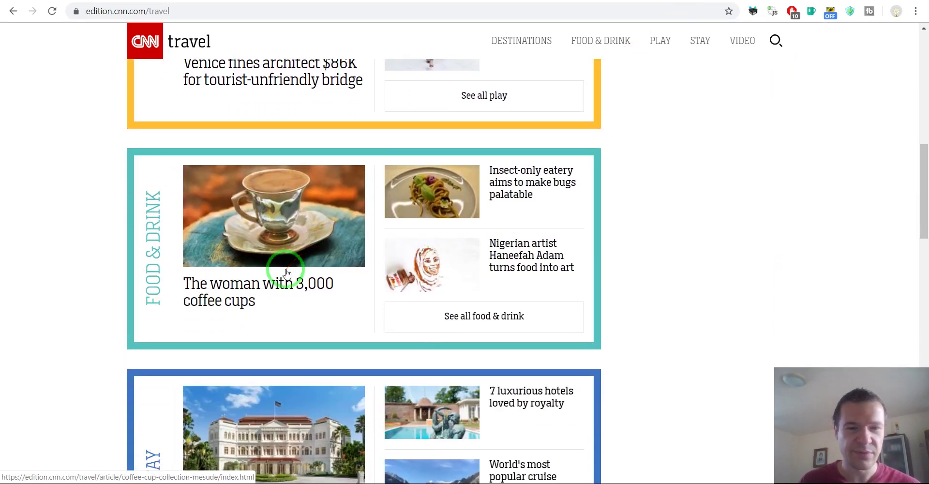
scroll(264, 274, "up", 7)
scroll(264, 274, "up", 4)
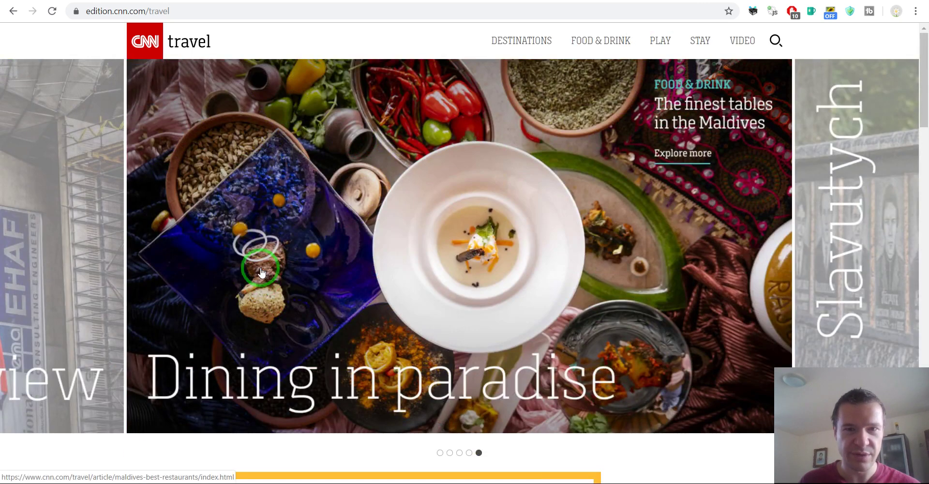
scroll(261, 273, "down", 6)
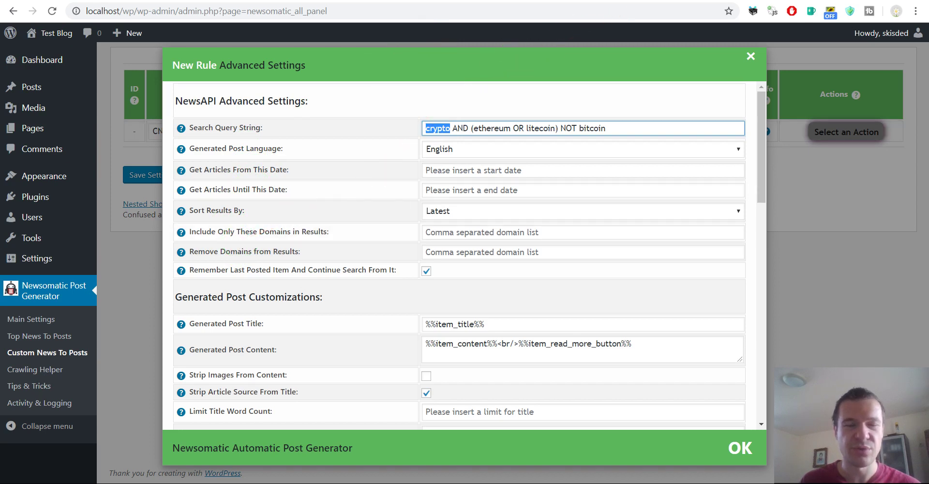
Review the Play, Food & Drink and Stay stories on the CNN Travel page for query topics, then return to the rule's advanced settings.
left_click(152, 9)
double_click(150, 12)
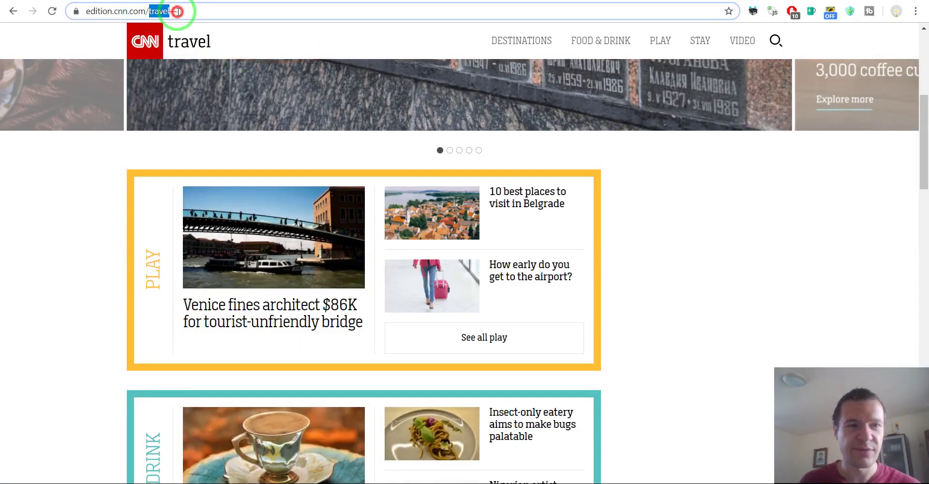
left_click(107, 176)
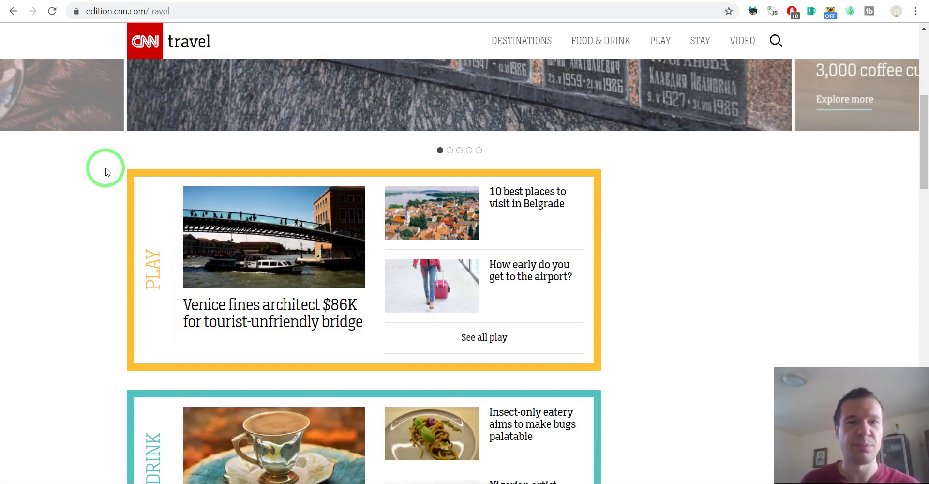
left_click(494, 196)
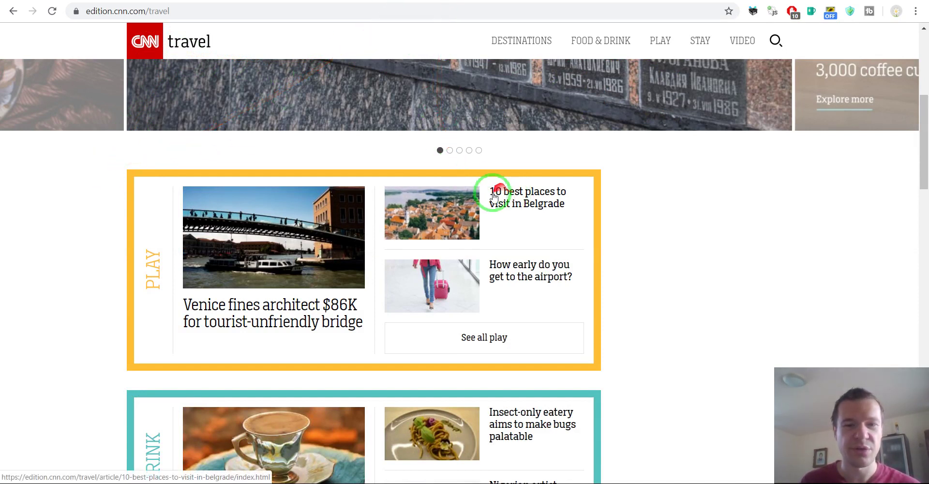
scroll(230, 304, "down", 4)
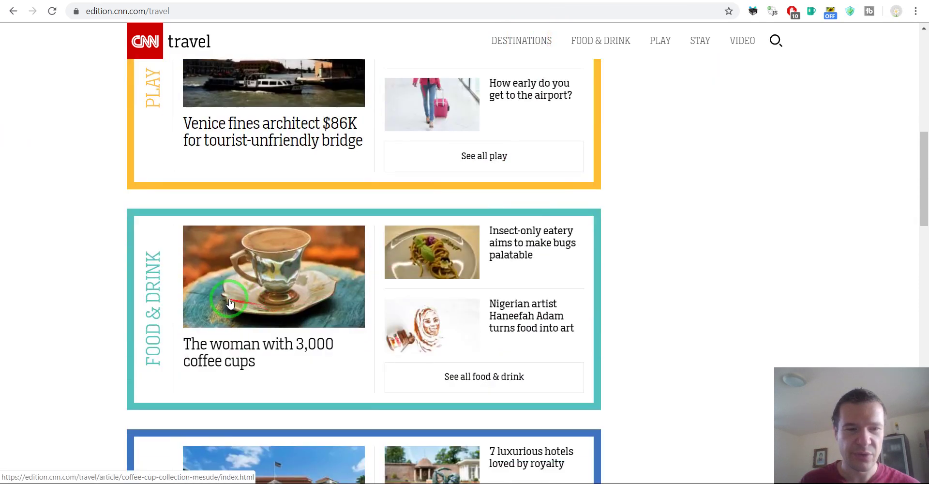
scroll(230, 303, "down", 6)
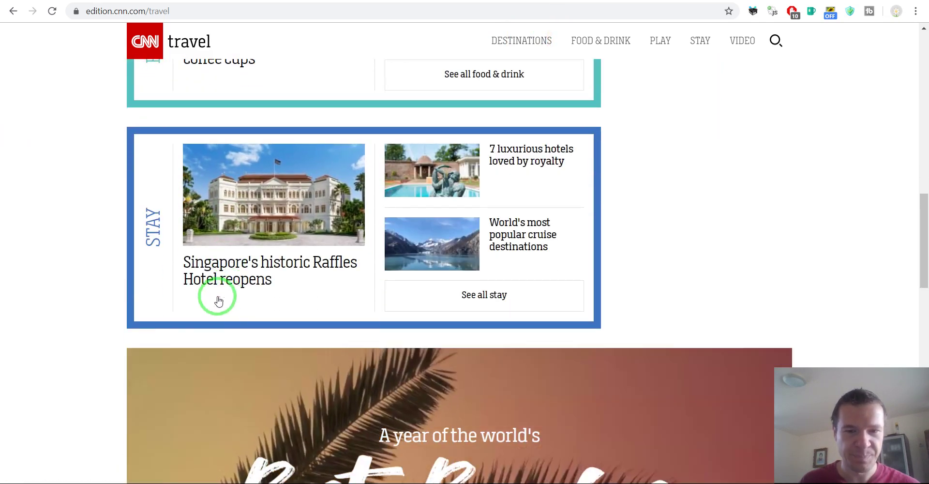
scroll(193, 297, "down", 3)
scroll(115, 279, "down", 4)
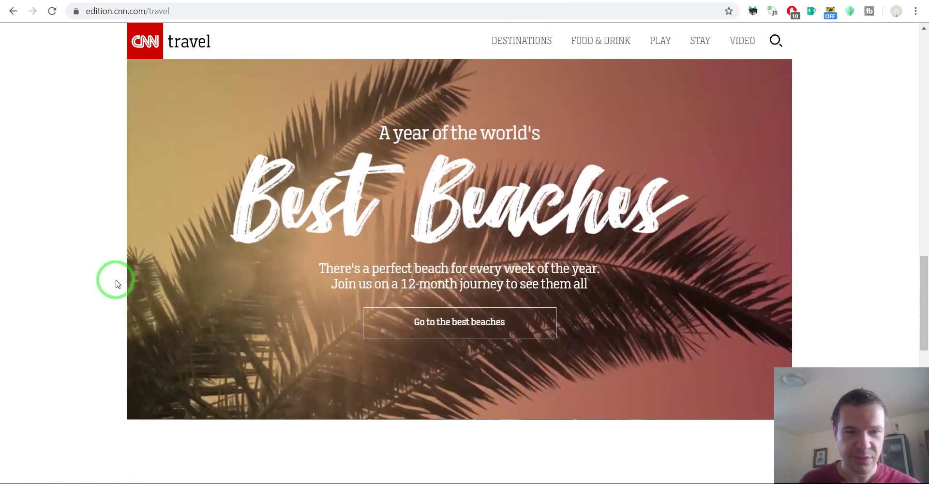
scroll(115, 283, "up", 12)
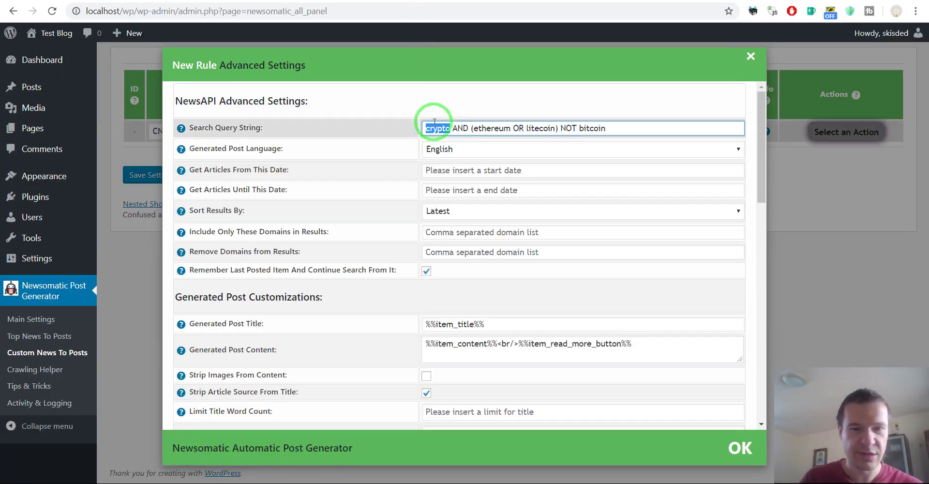
Replace crypto in the search query string with the quoted phrase "popular destinations".
type("\"popu")
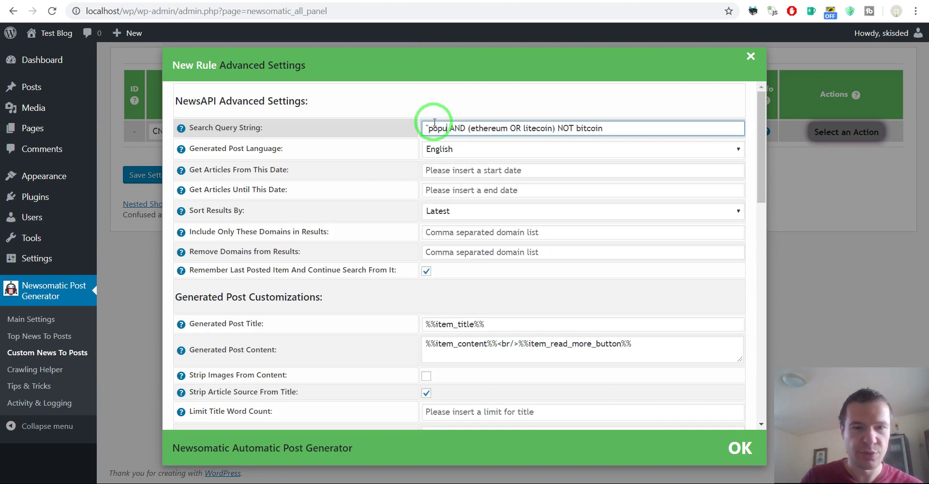
type("lar destinations")
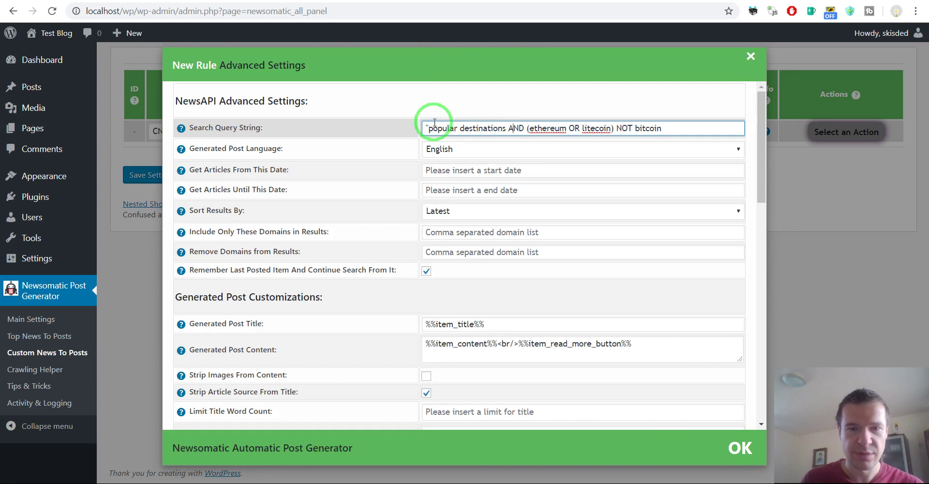
type("\"")
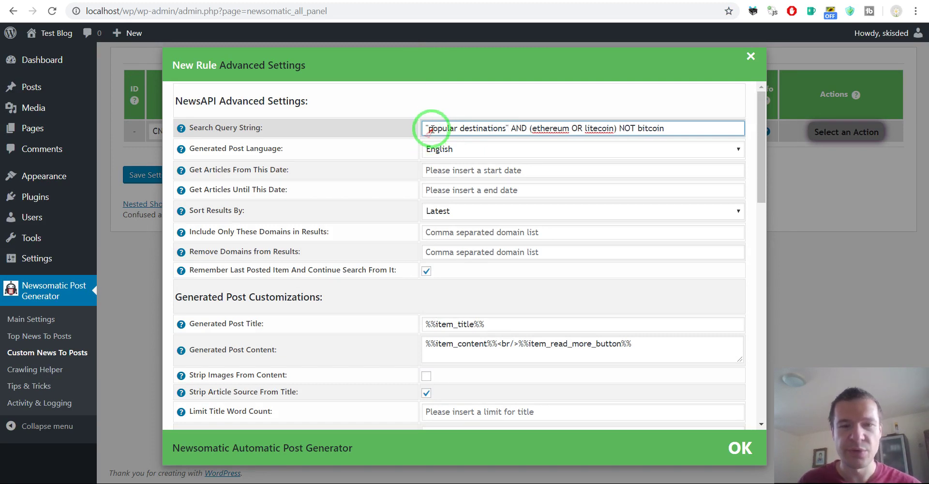
left_click_drag(426, 127, 505, 127)
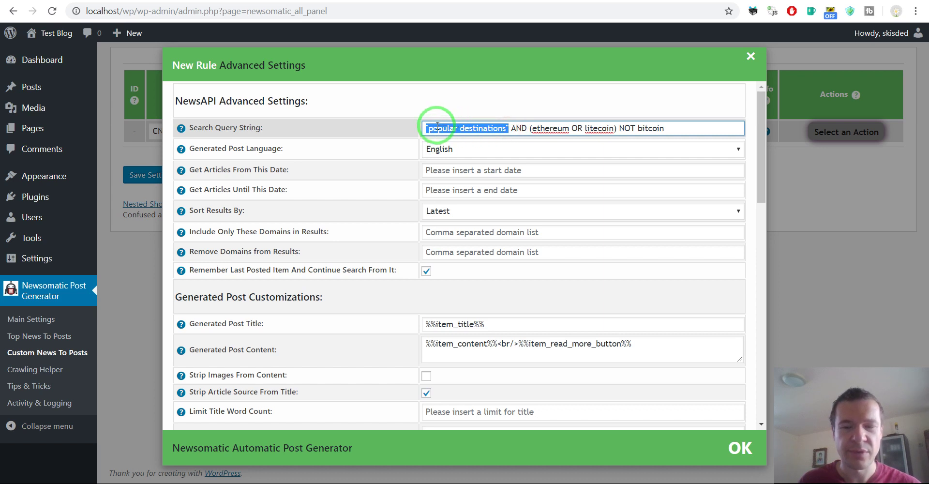
left_click_drag(425, 127, 429, 127)
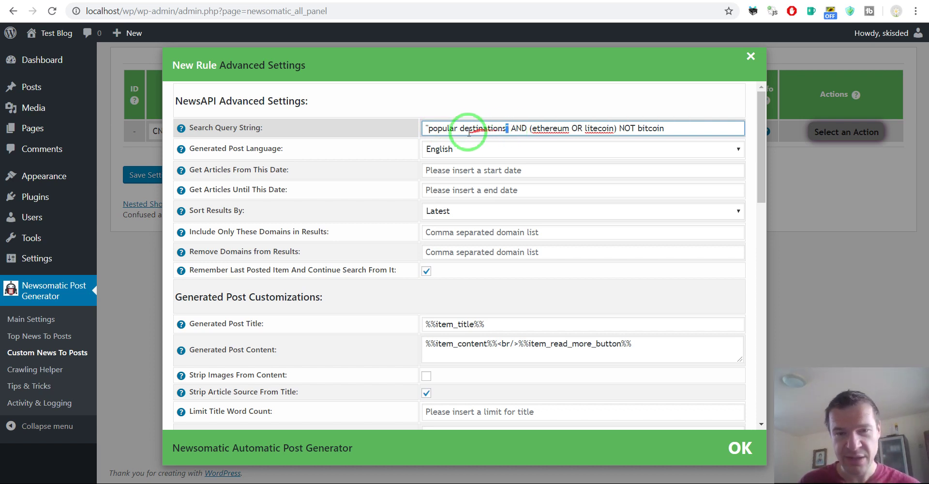
left_click_drag(429, 128, 473, 129)
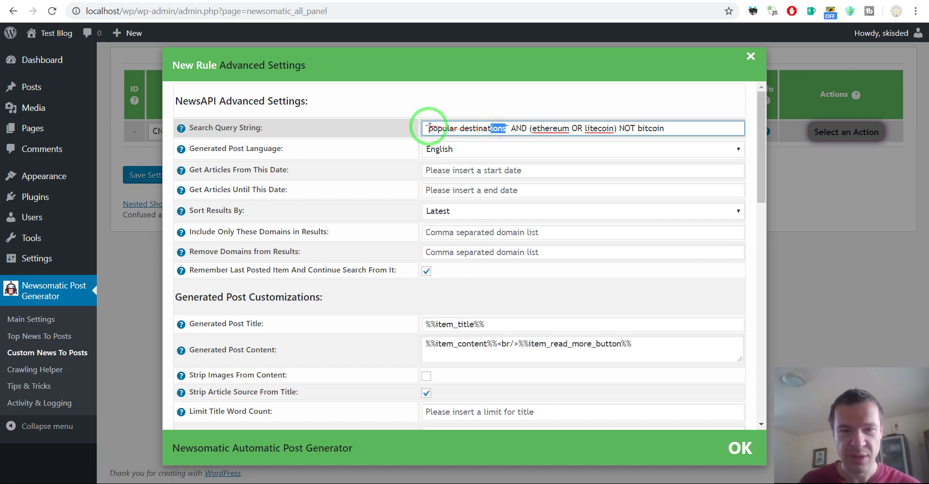
Remove the quotation marks around popular destinations in the search query string, then put them back around the phrase.
key("BackSpace")
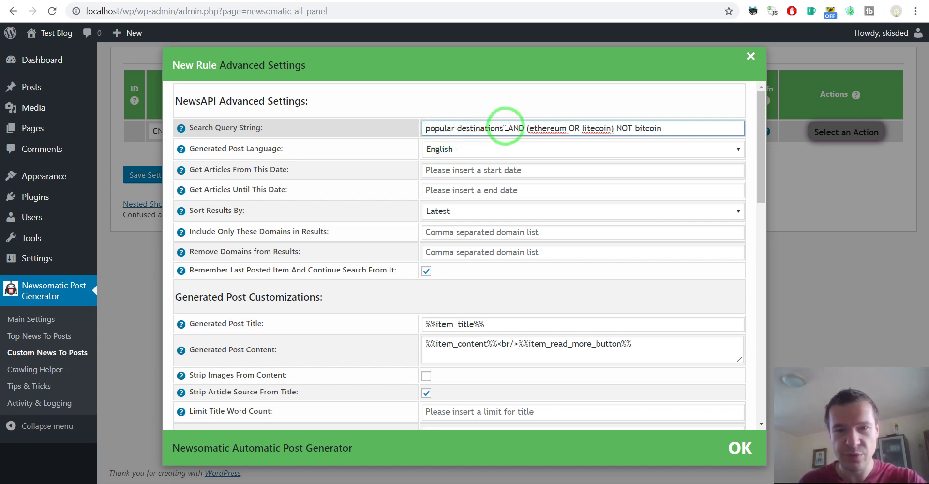
left_click(506, 127)
key("BackSpace")
left_click(428, 128)
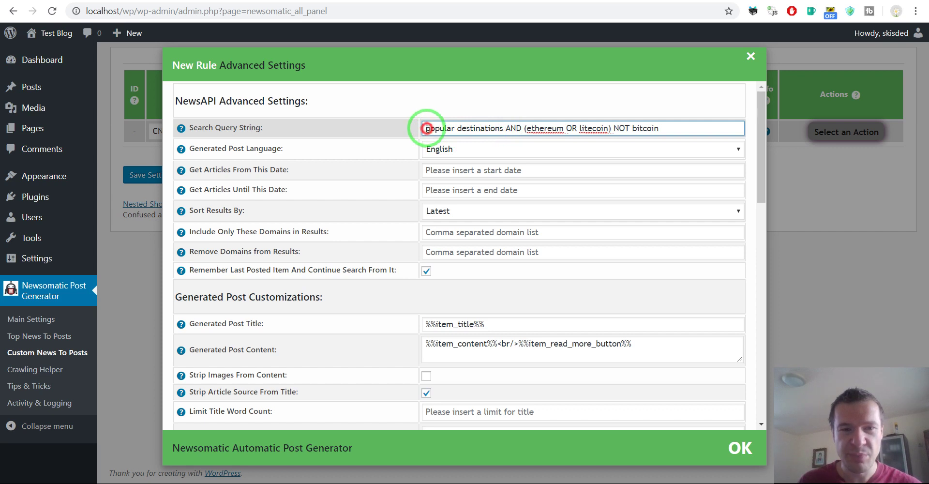
left_click_drag(426, 129, 504, 129)
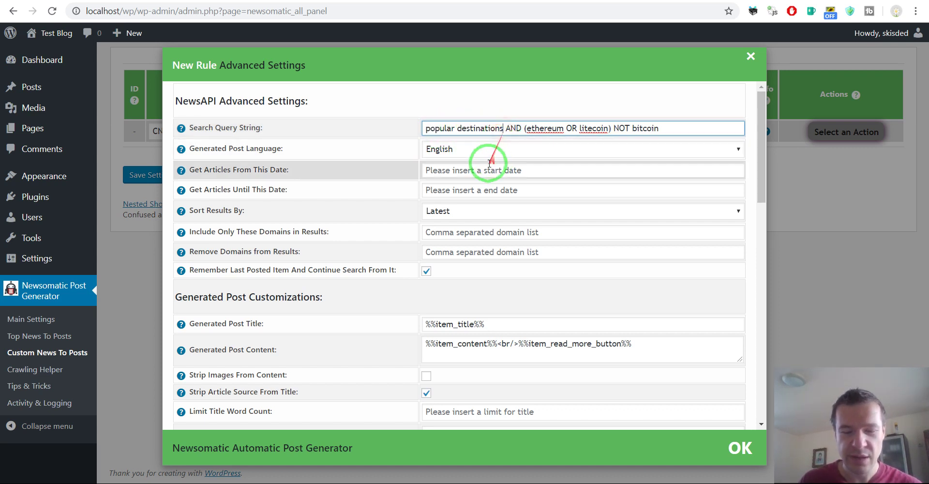
type("\"")
left_click(427, 130)
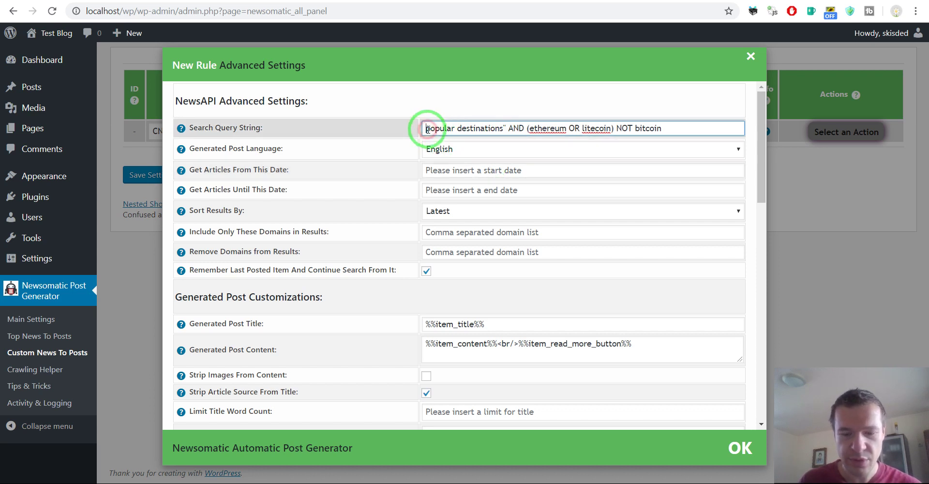
type("\"")
left_click_drag(426, 128, 508, 128)
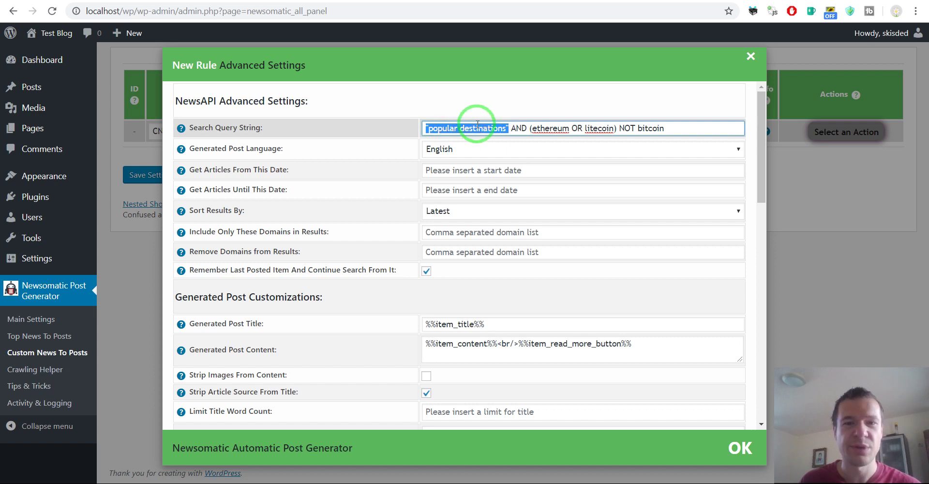
Check CNN Travel for a keyword and rewrite the query string as "popular destinations" OR airport OR, dropping the ethereum, litecoin and bitcoin terms.
left_click_drag(529, 129, 543, 176)
key("BackSpace")
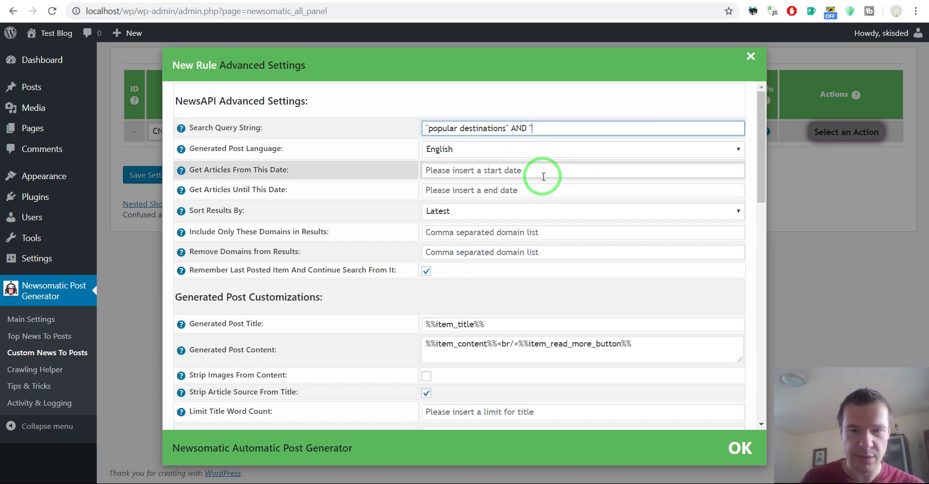
left_click(673, 4)
scroll(566, 185, "up", 1)
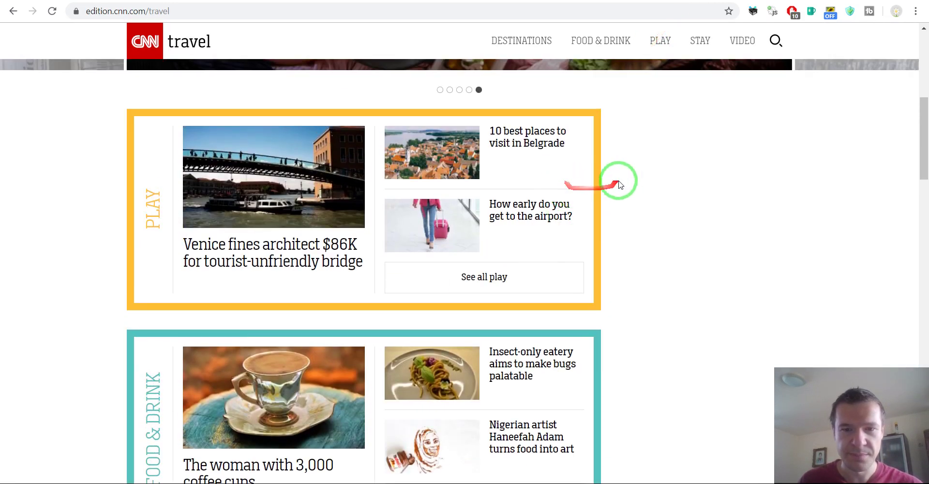
scroll(622, 183, "up", 1)
left_click(532, 1)
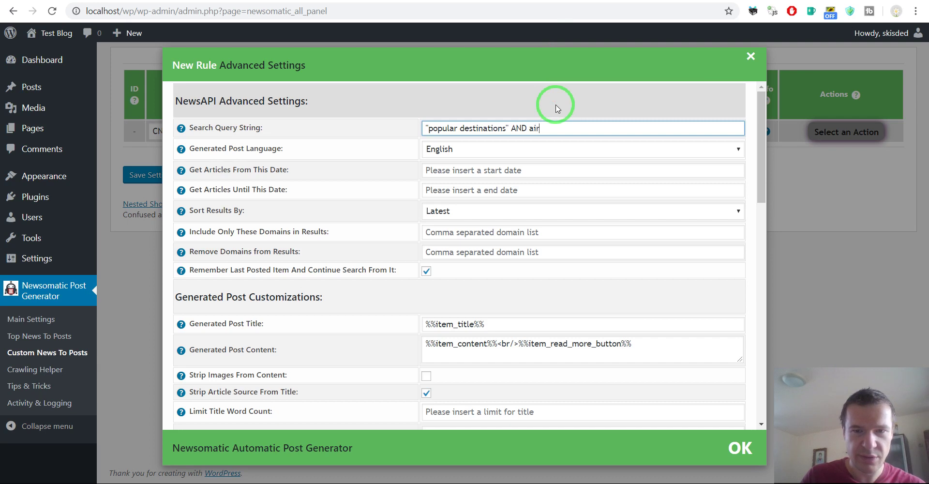
double_click(517, 127)
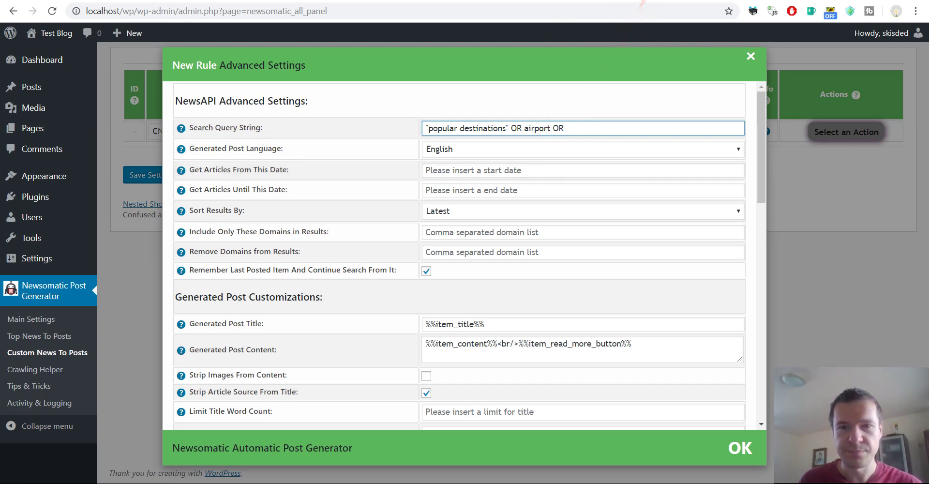
Look through the CNN Travel stories for another keyword and add a hotel term after the last OR in the query string.
left_click(629, 2)
scroll(589, 221, "down", 3)
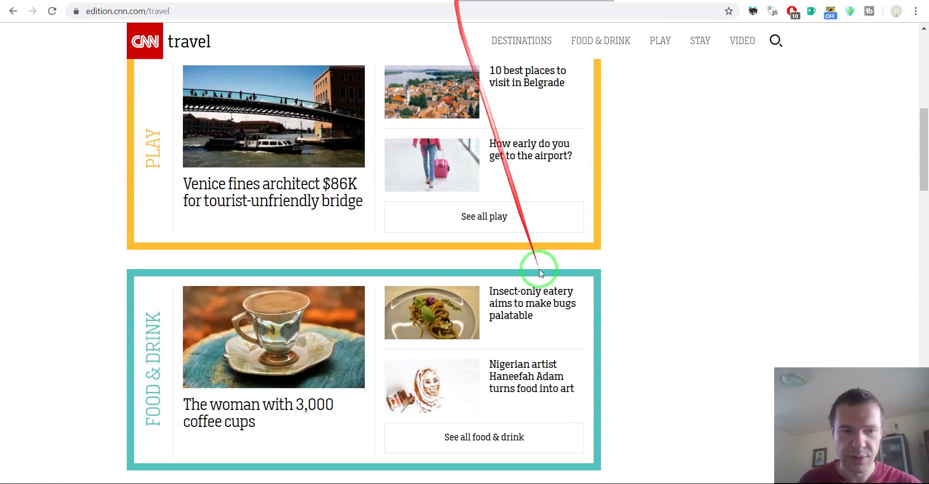
scroll(539, 264, "down", 3)
scroll(623, 242, "down", 1)
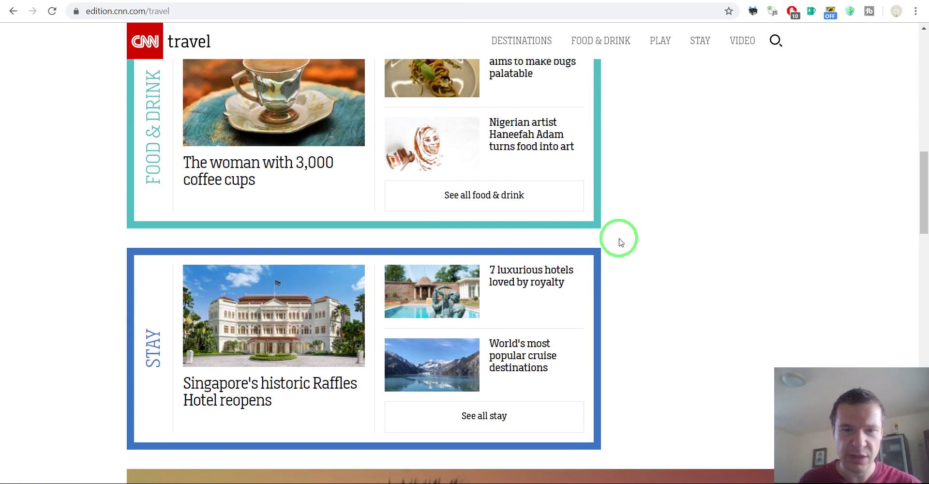
scroll(621, 242, "down", 2)
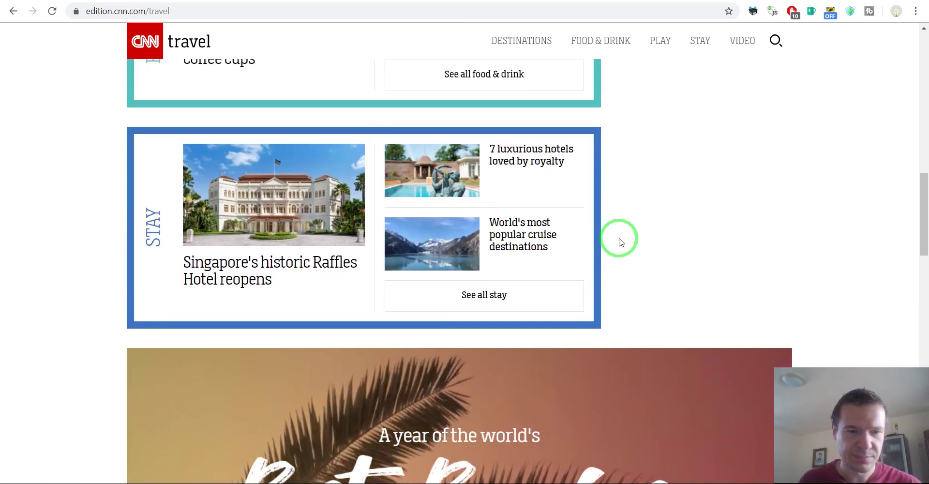
scroll(621, 242, "down", 2)
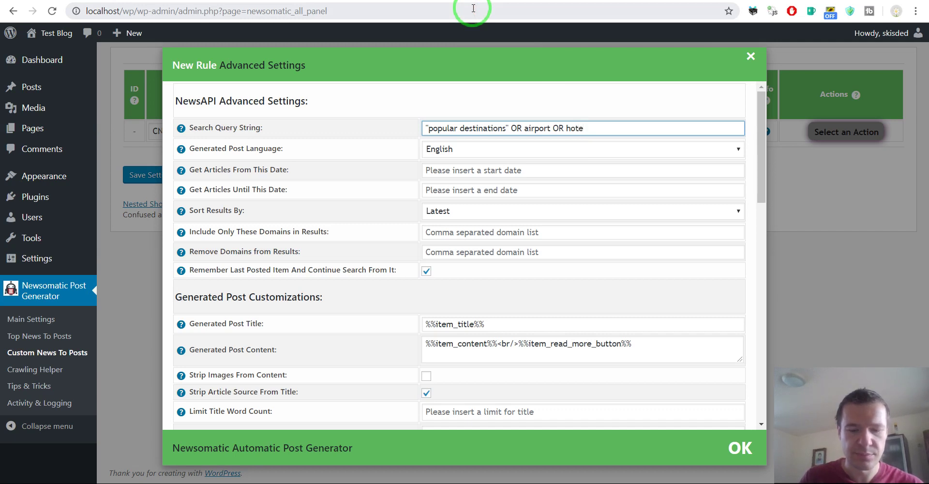
Save the new CNN custom news rule and run it.
left_click(144, 173)
left_click(147, 175)
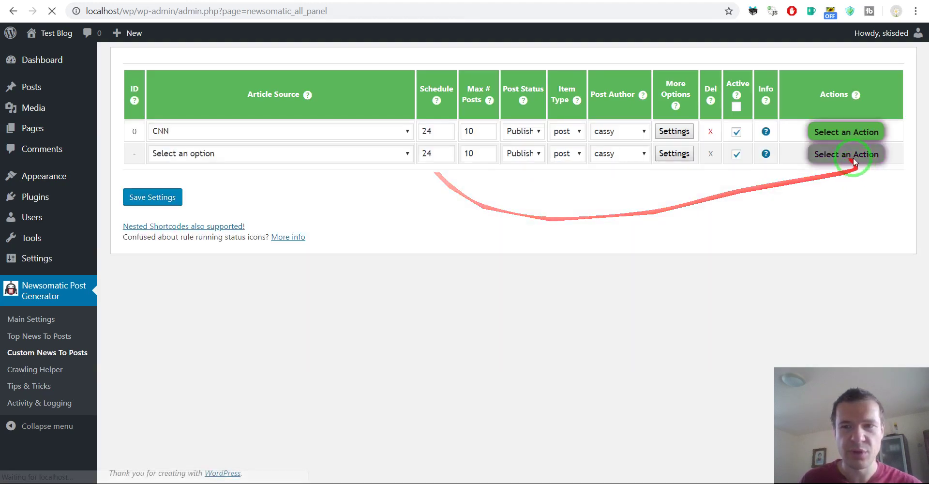
left_click(841, 133)
left_click(831, 153)
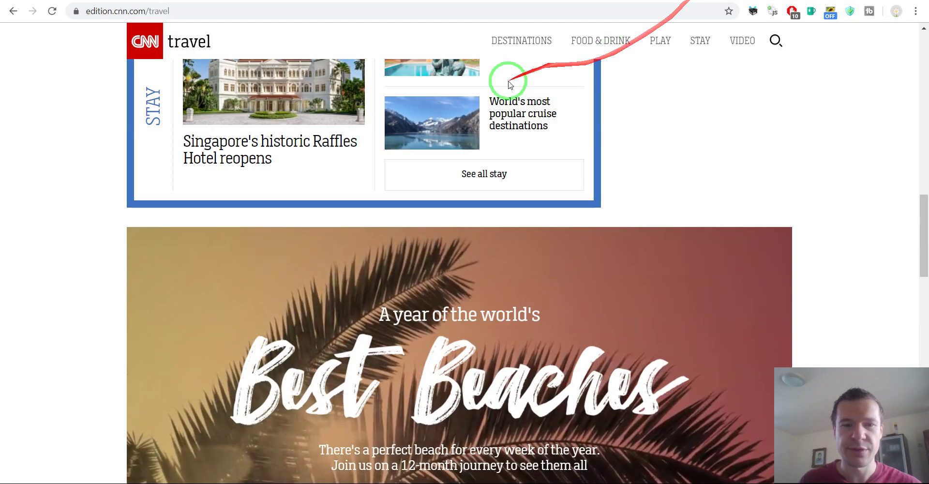
Compare the rule's keywords with the Play and Food & Drink stories on the CNN Travel page.
scroll(472, 155, "up", 5)
scroll(298, 109, "up", 10)
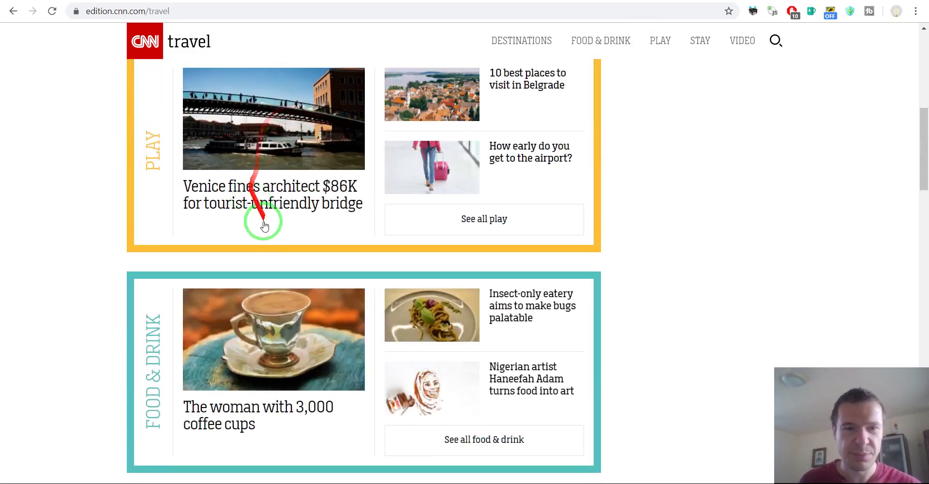
scroll(276, 264, "down", 2)
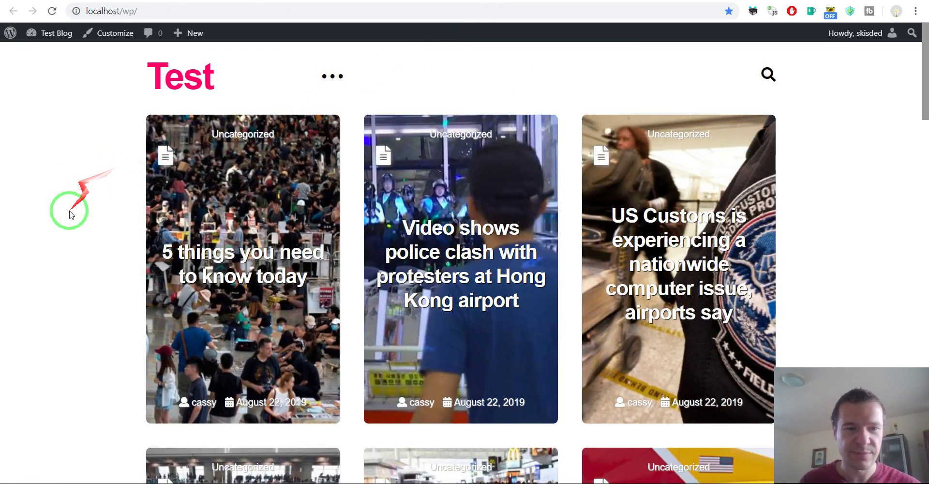
Examine the imported posts on the Test Blog home page for stories matching the query keywords.
scroll(68, 204, "down", 1)
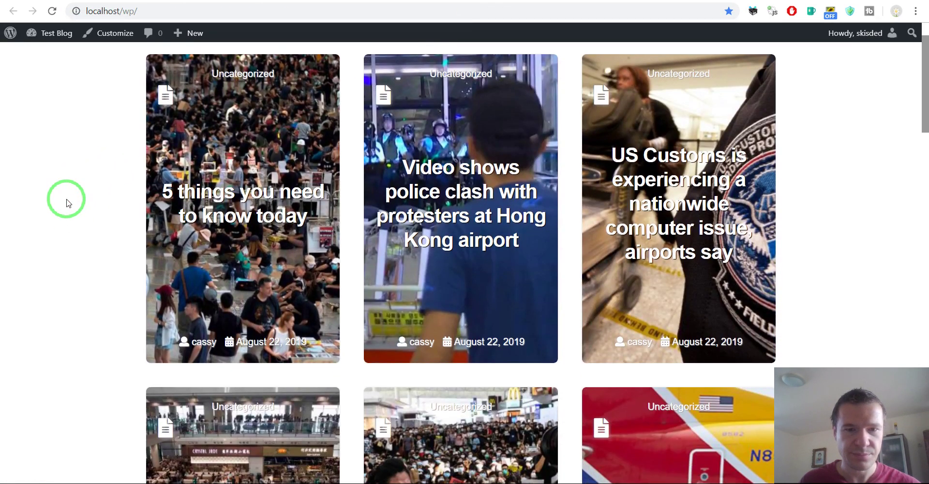
scroll(67, 203, "up", 1)
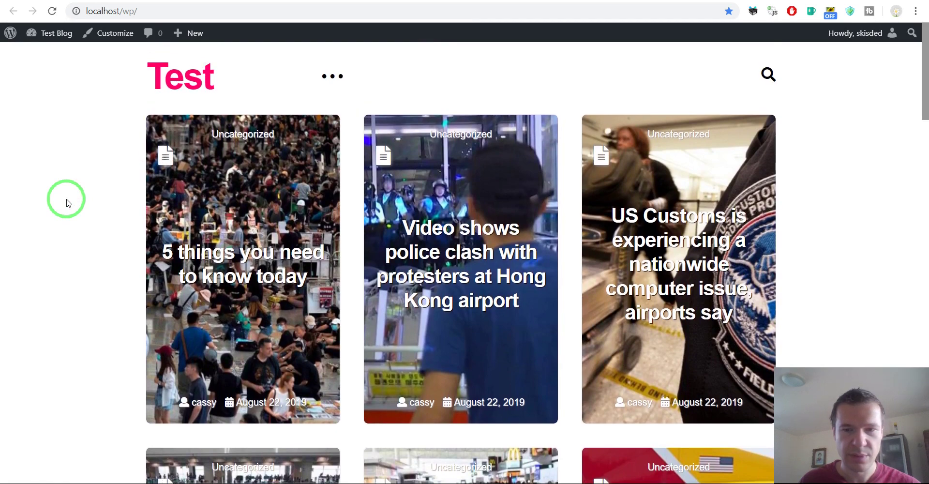
scroll(68, 203, "down", 1)
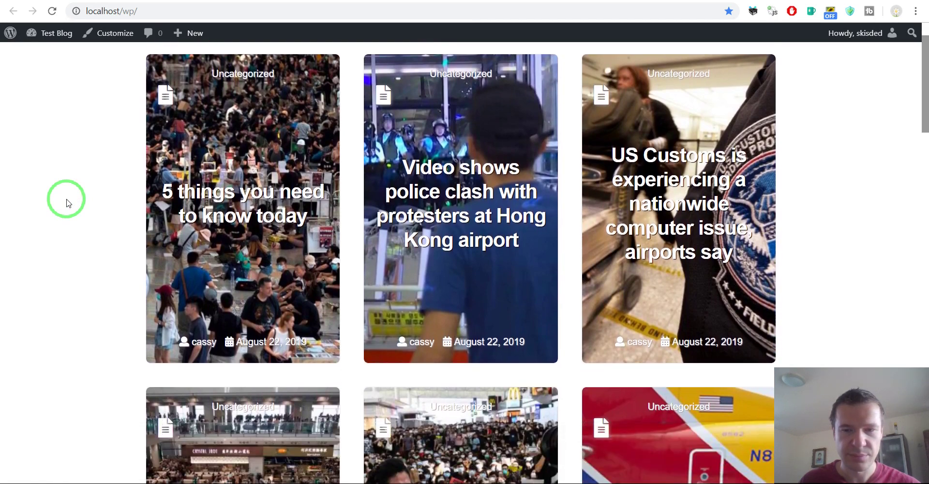
scroll(68, 203, "down", 5)
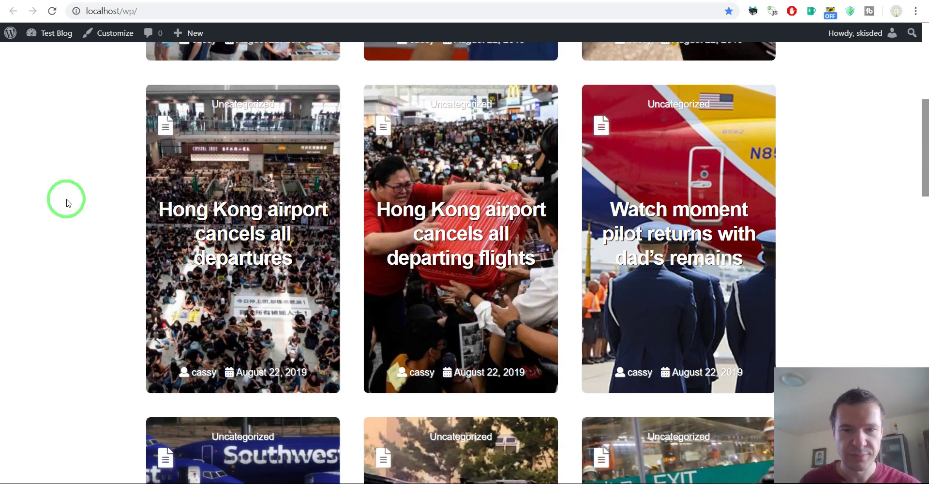
scroll(68, 203, "down", 1)
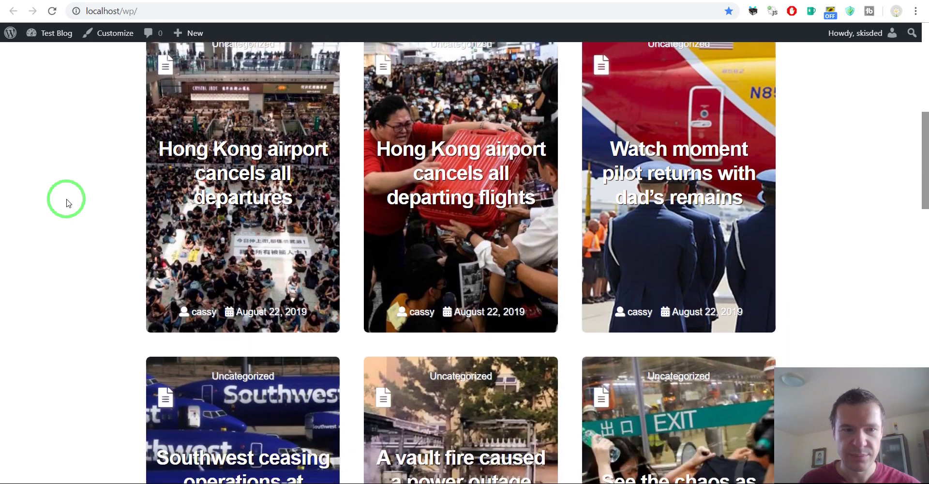
Examine the remaining imported posts on the blog and check them against the airport keyword in the CNN rule's search query string.
scroll(68, 204, "down", 5)
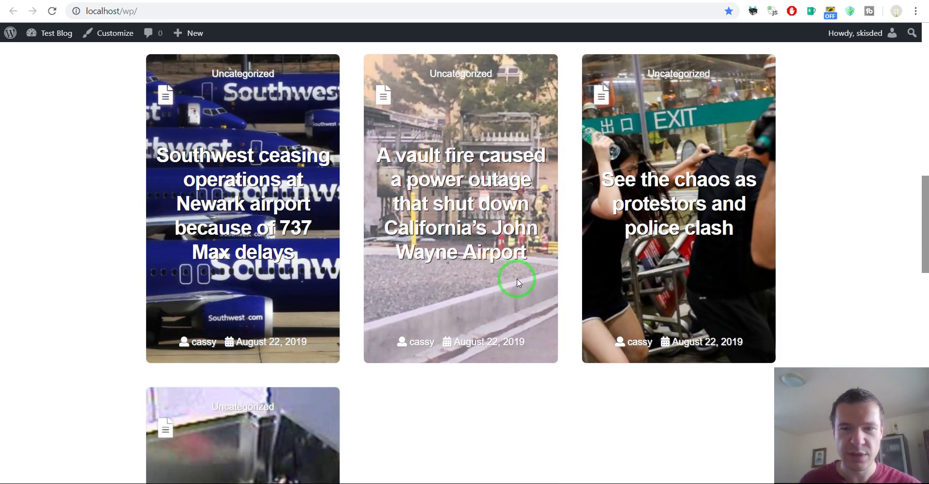
scroll(517, 280, "down", 4)
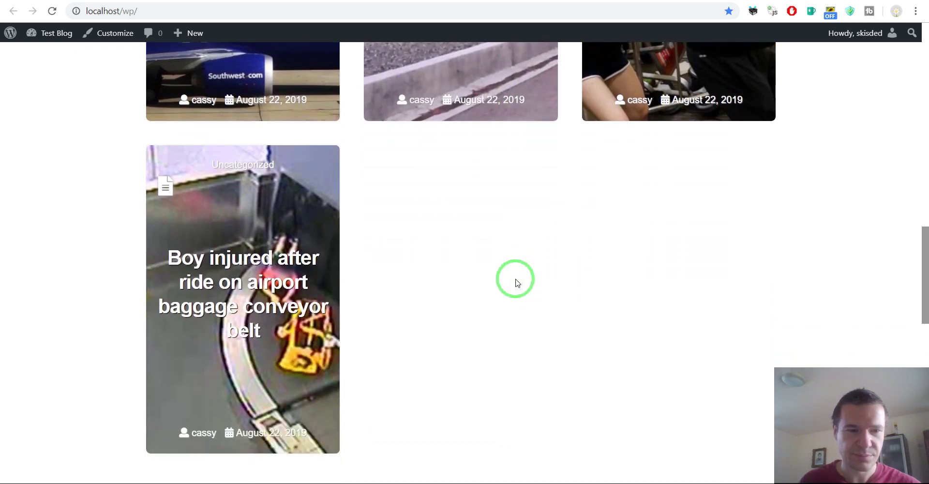
scroll(514, 279, "up", 8)
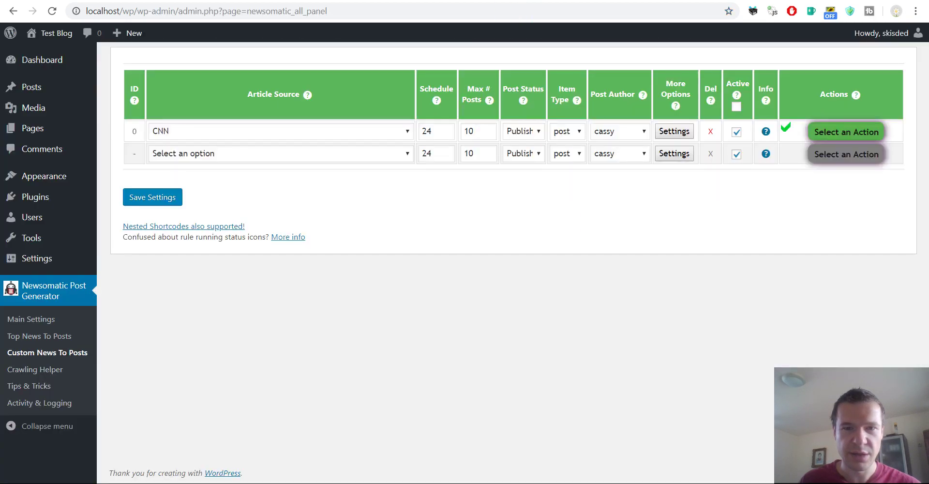
left_click(675, 132)
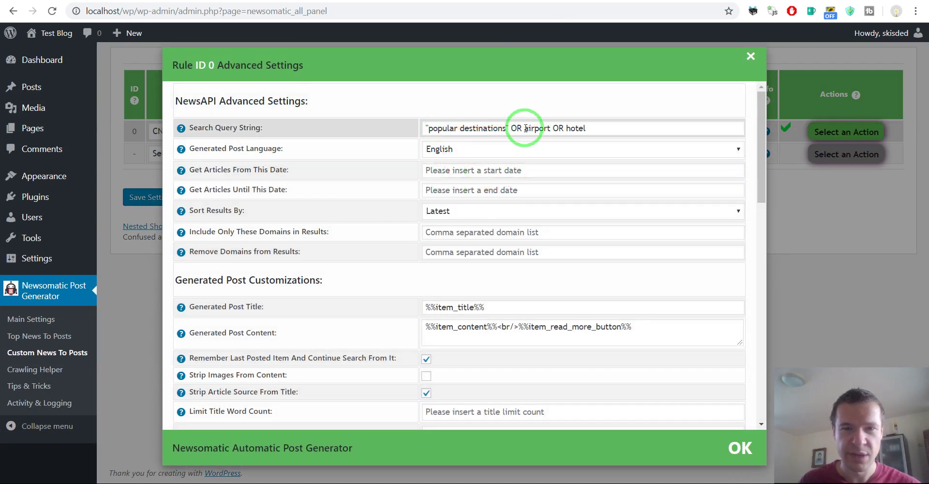
left_click_drag(525, 128, 546, 127)
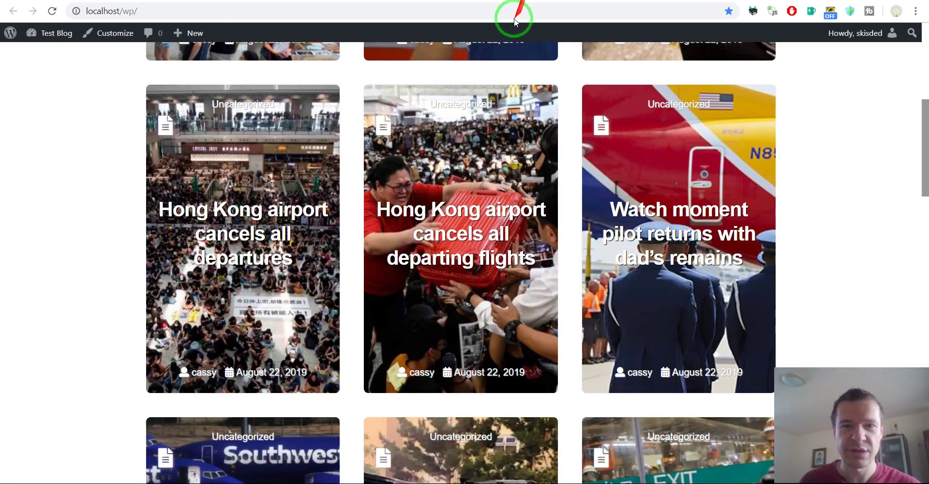
scroll(411, 176, "up", 7)
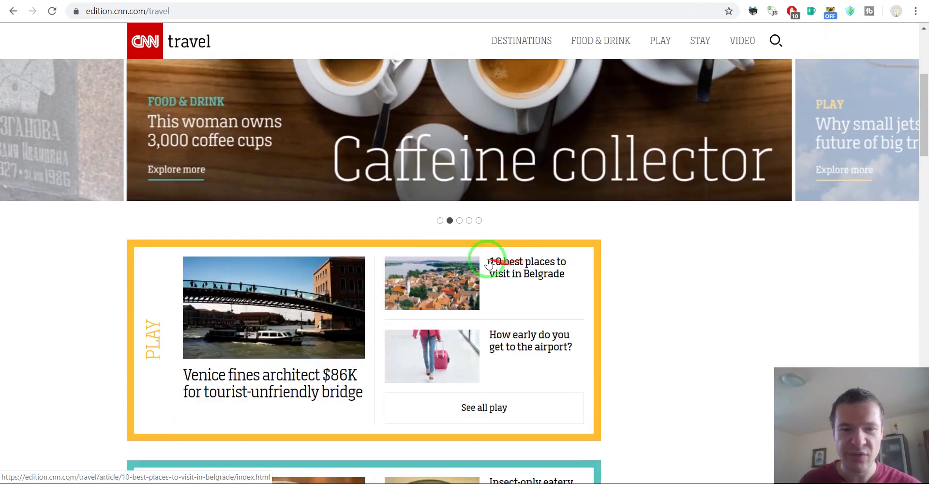
Look through the CNN Travel page from the Play stories to Highlight Destinations for topics matching the rule's keywords.
scroll(489, 263, "down", 17)
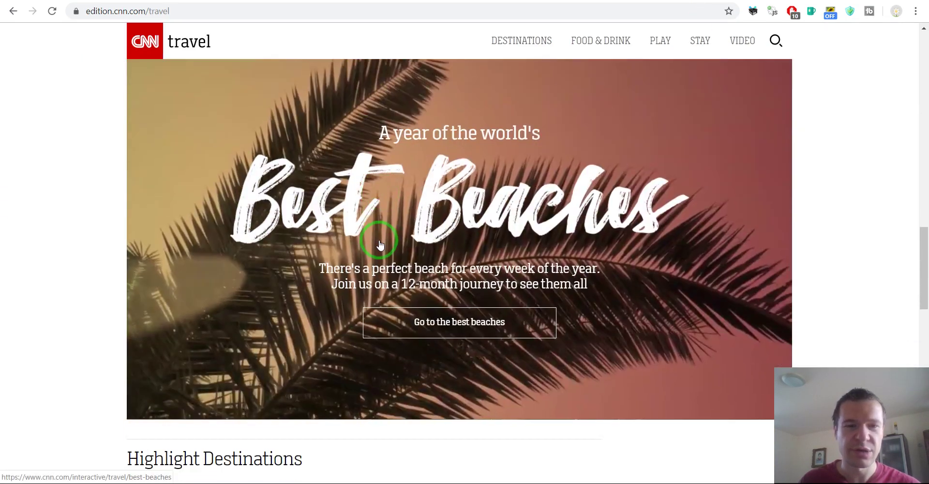
scroll(477, 212, "down", 2)
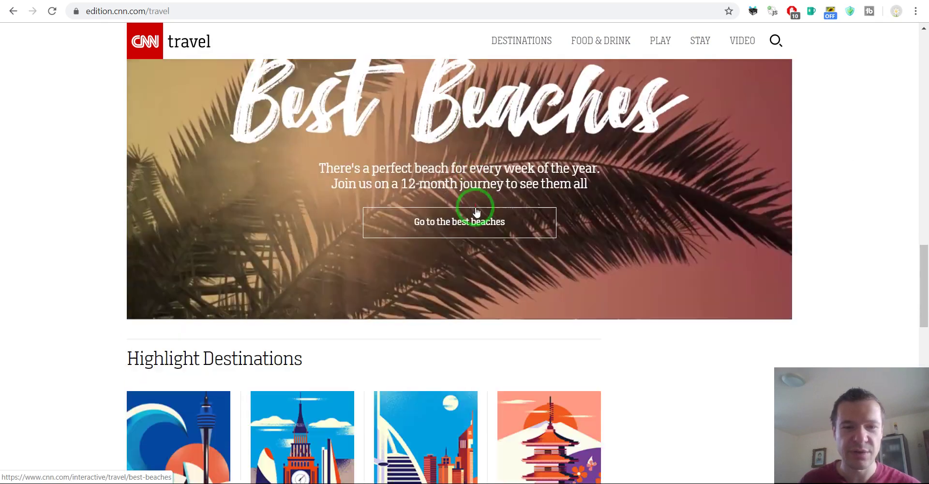
scroll(476, 218, "down", 6)
scroll(442, 264, "up", 18)
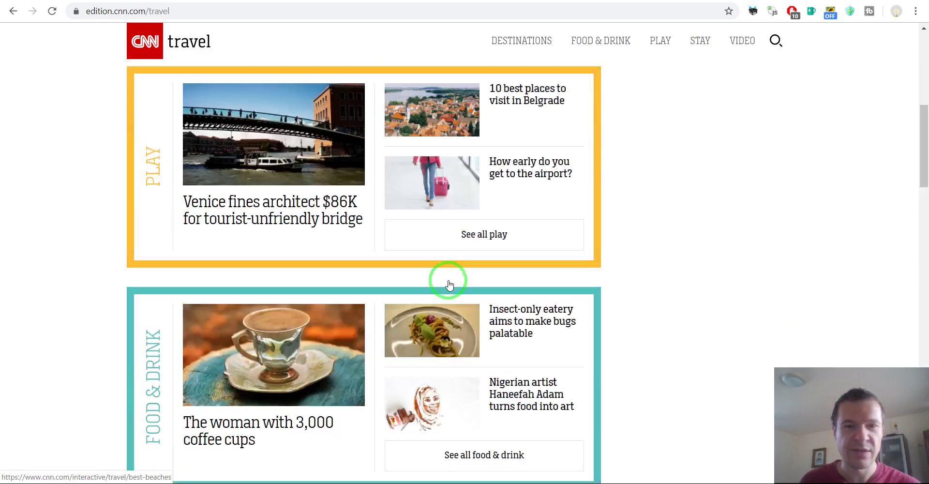
scroll(449, 285, "up", 8)
scroll(374, 270, "down", 6)
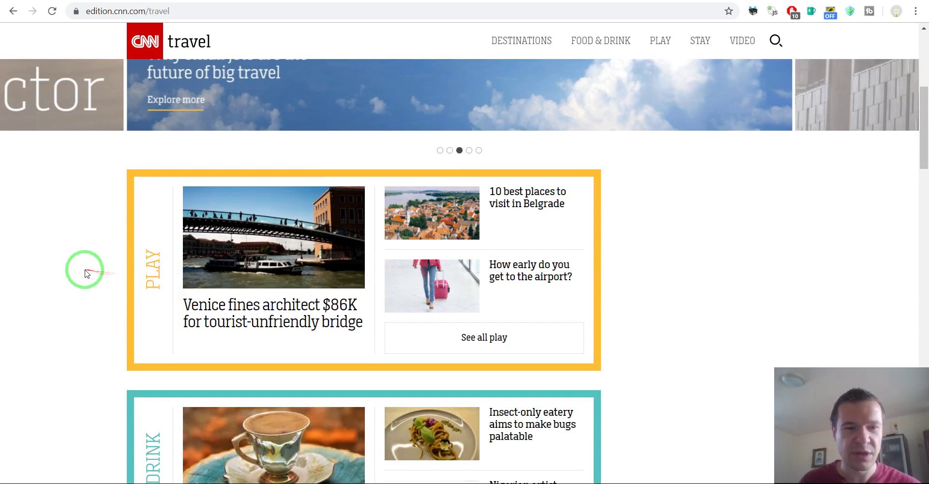
Compare the rule's search query string with the imported blog posts and the Play stories on CNN Travel.
left_click(477, 1)
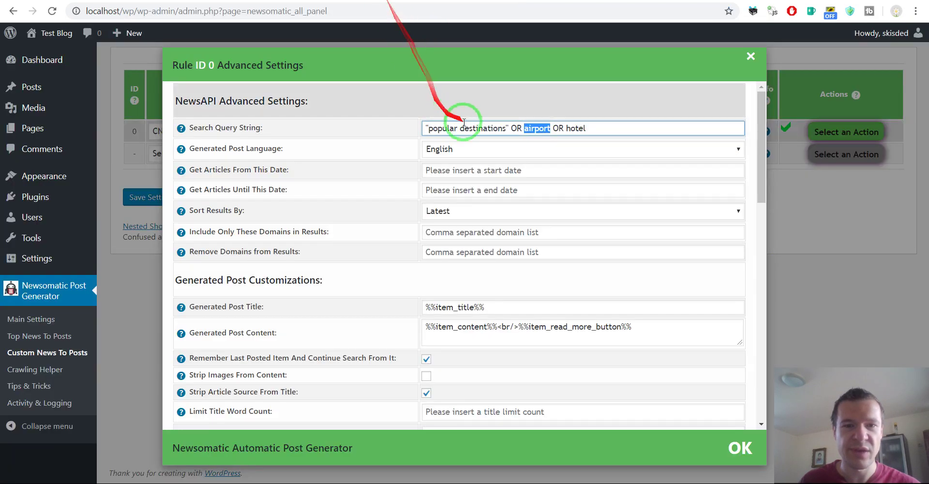
left_click(516, 127)
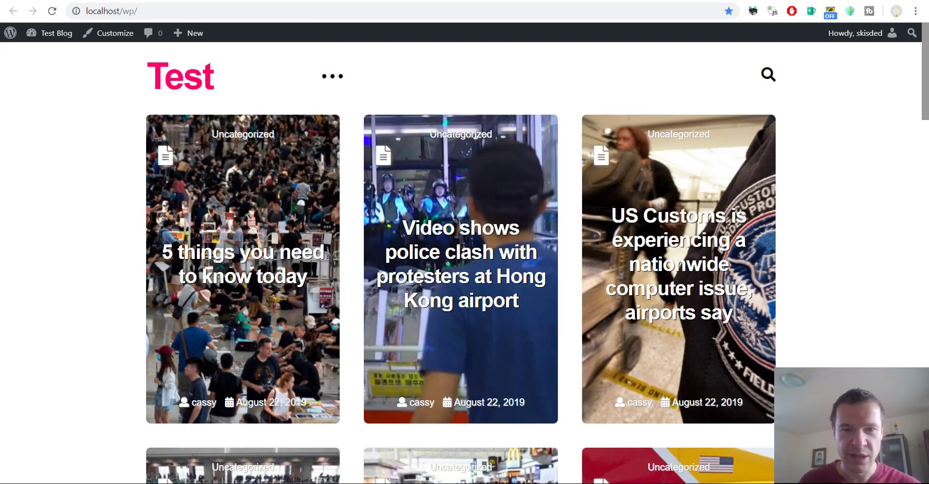
scroll(530, 259, "down", 7)
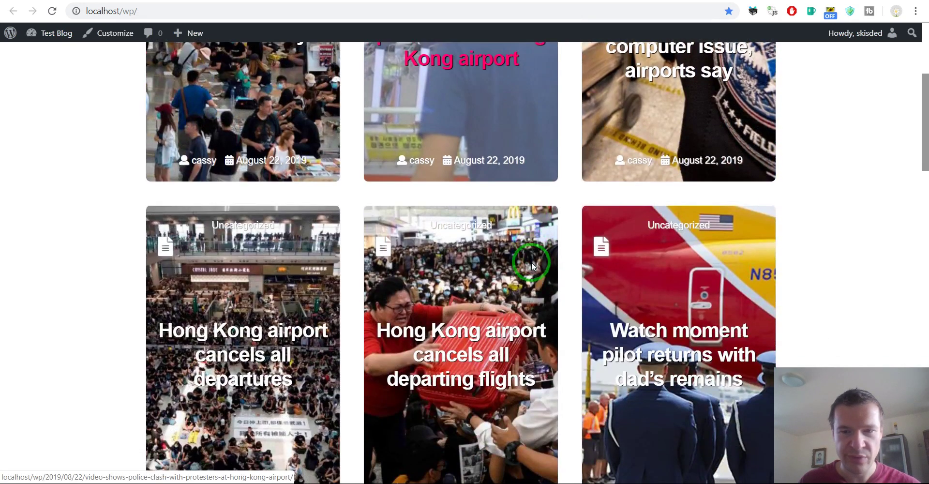
scroll(532, 208, "up", 1)
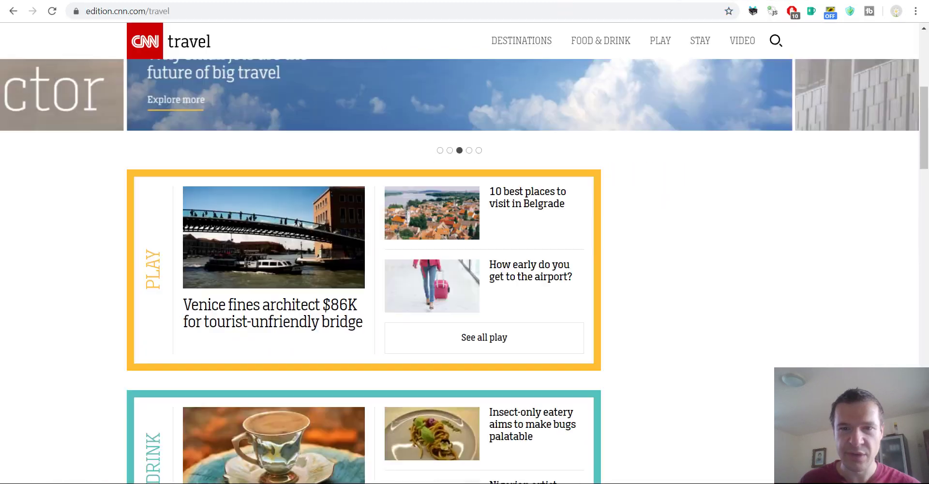
scroll(566, 203, "down", 2)
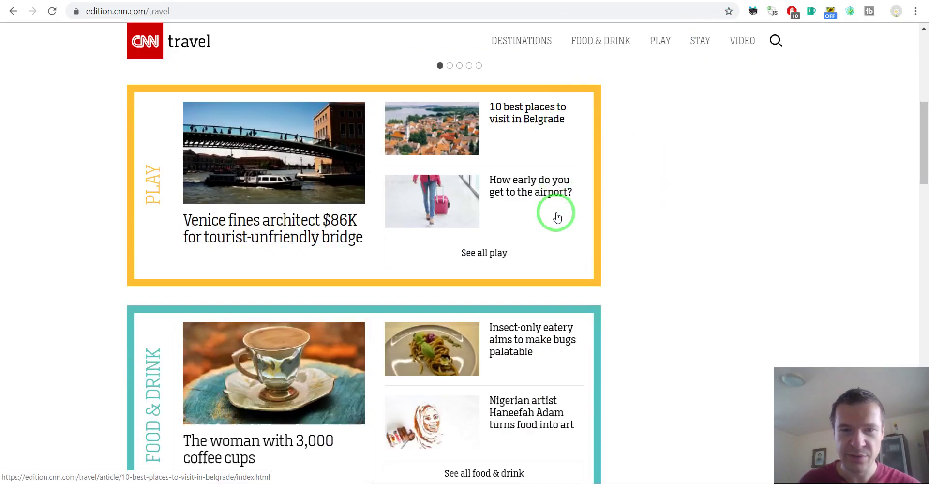
scroll(556, 211, "up", 8)
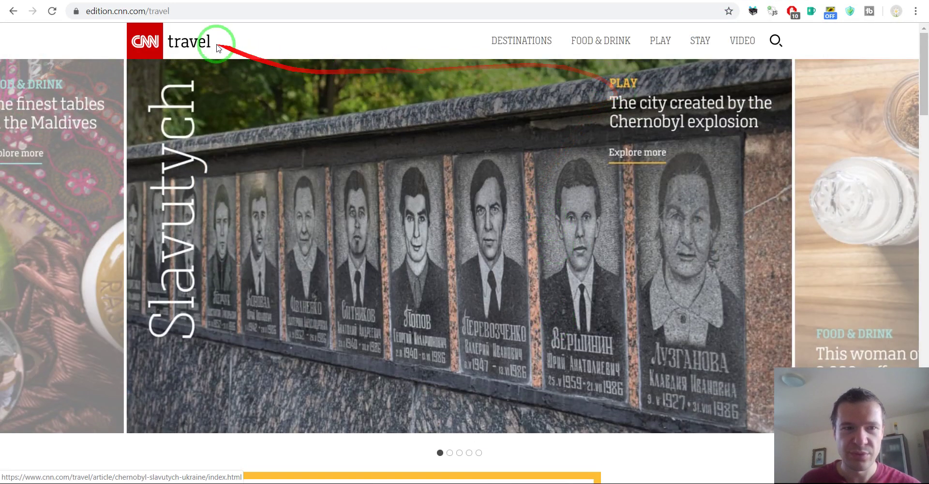
Open CNN's Health section and replace the rule's search query string with the quoted phrase "early death" from its Latest stories.
left_click(19, 14)
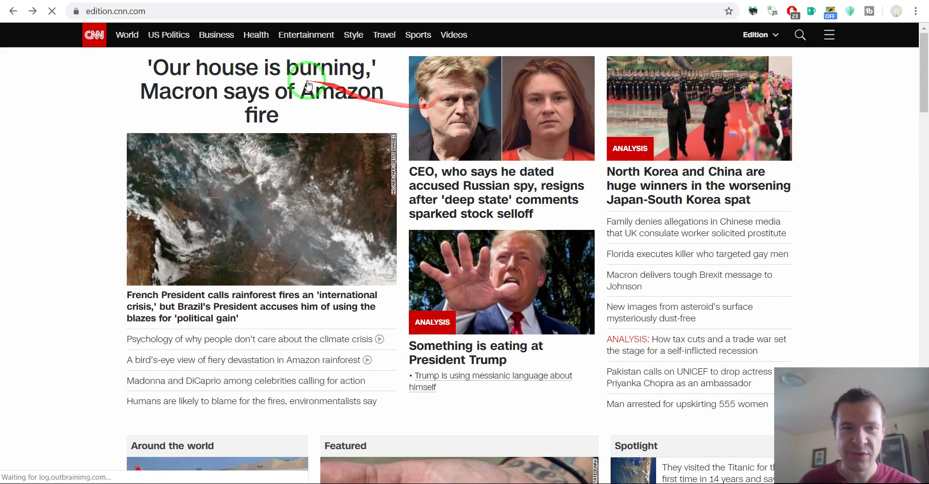
left_click(258, 39)
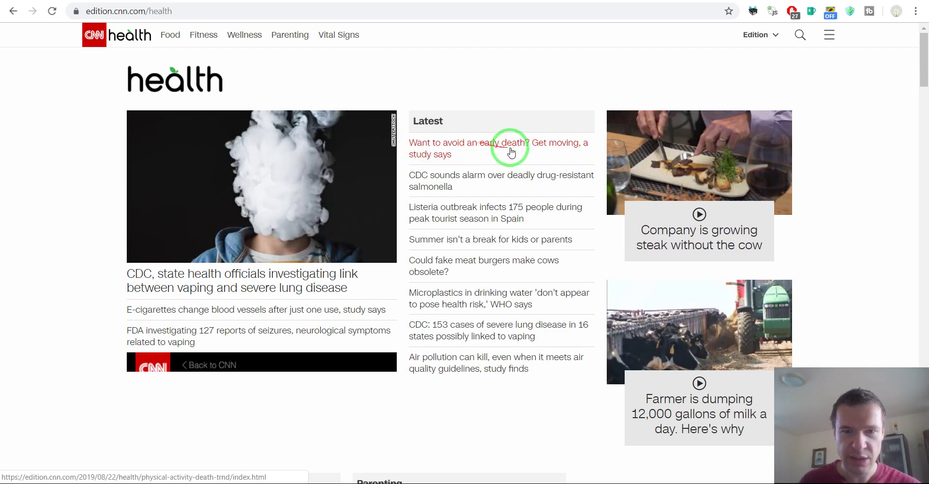
left_click(542, 0)
left_click(532, 1)
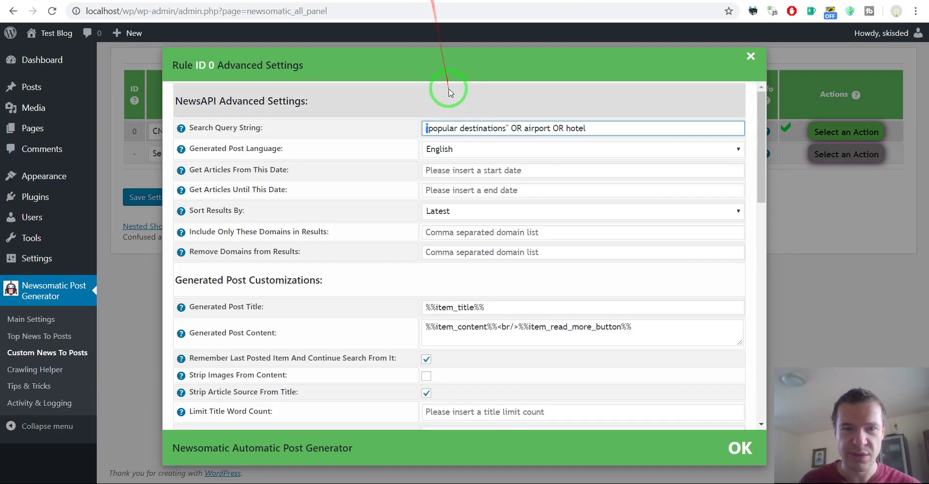
triple_click(450, 127)
type("early a")
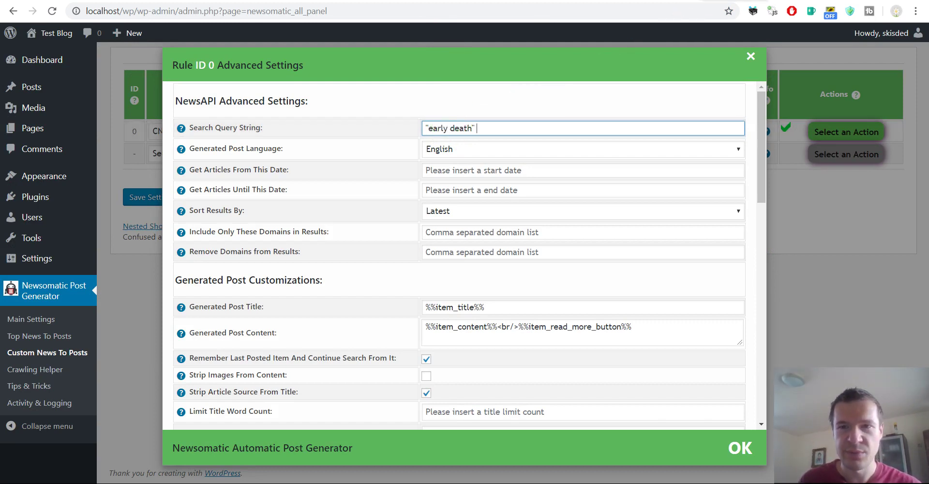
Check the Latest stories on CNN Health for more keywords and extend the query string with OR outbreak OR infect OR.
key("ctrl+Tab")
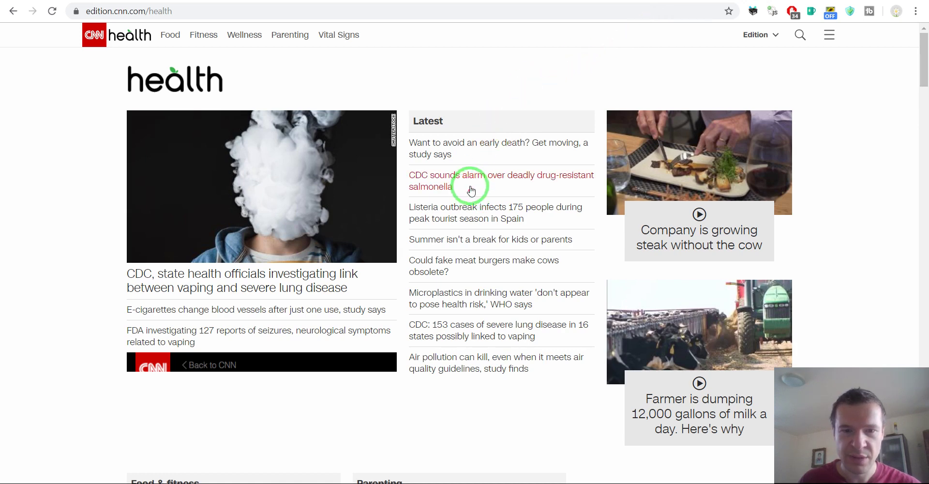
scroll(471, 184, "down", 1)
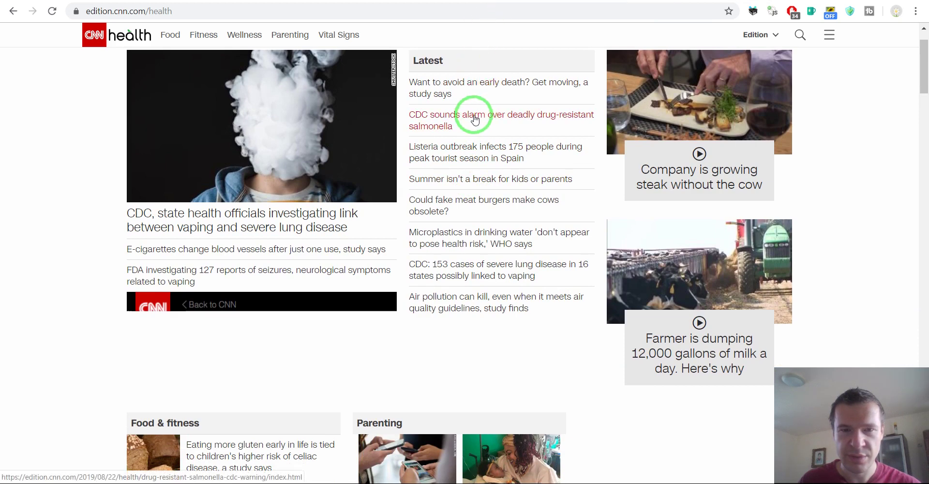
scroll(474, 120, "down", 1)
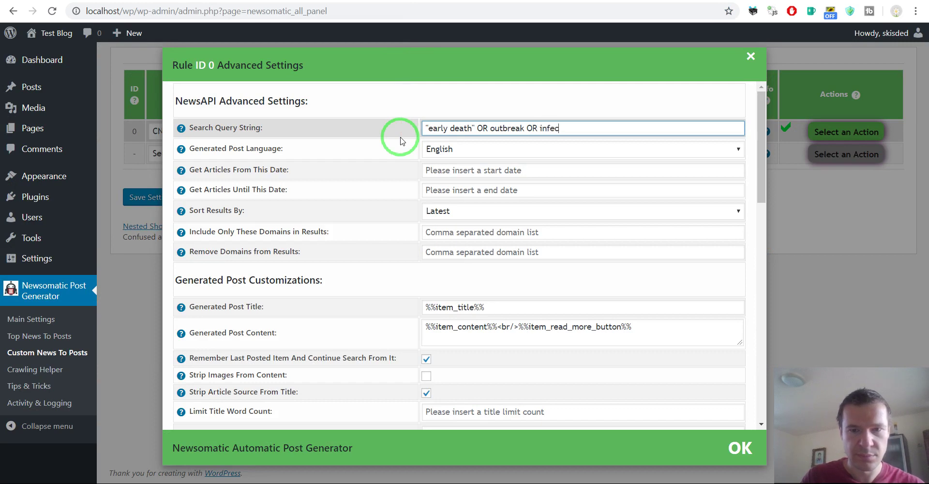
type("OR")
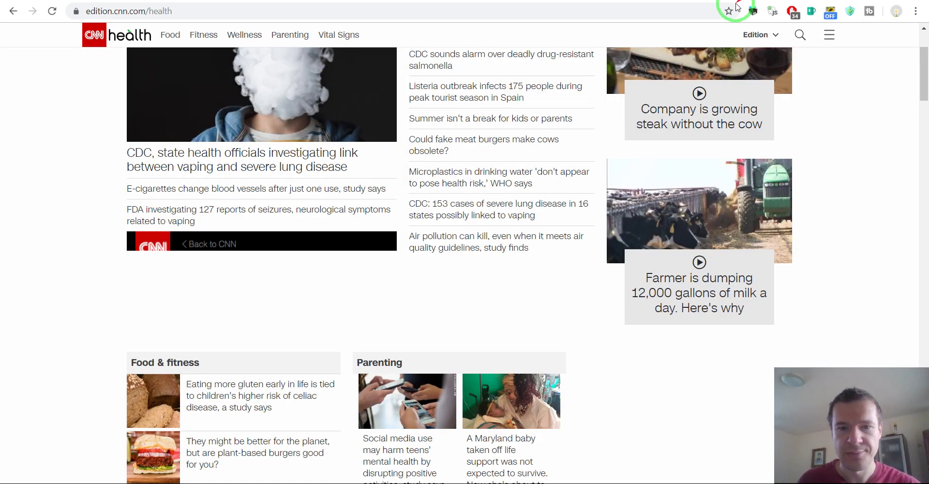
Find keywords in CNN Health's Food & fitness stories and add exercise OR "eat well" to the end of the query string.
scroll(535, 187, "down", 3)
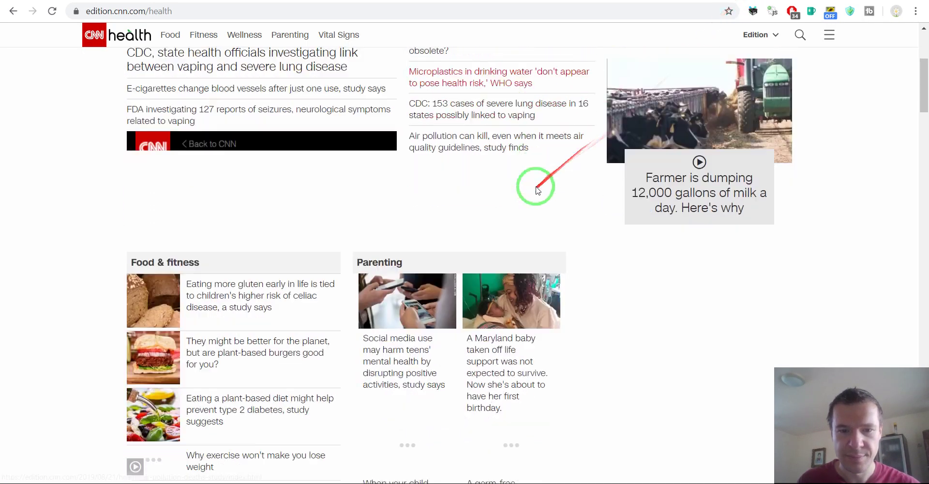
scroll(448, 133, "down", 3)
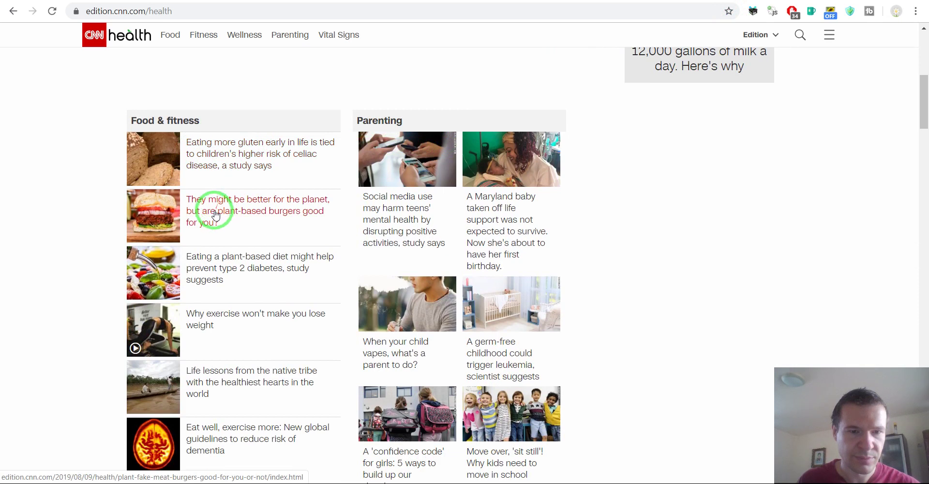
scroll(233, 211, "down", 2)
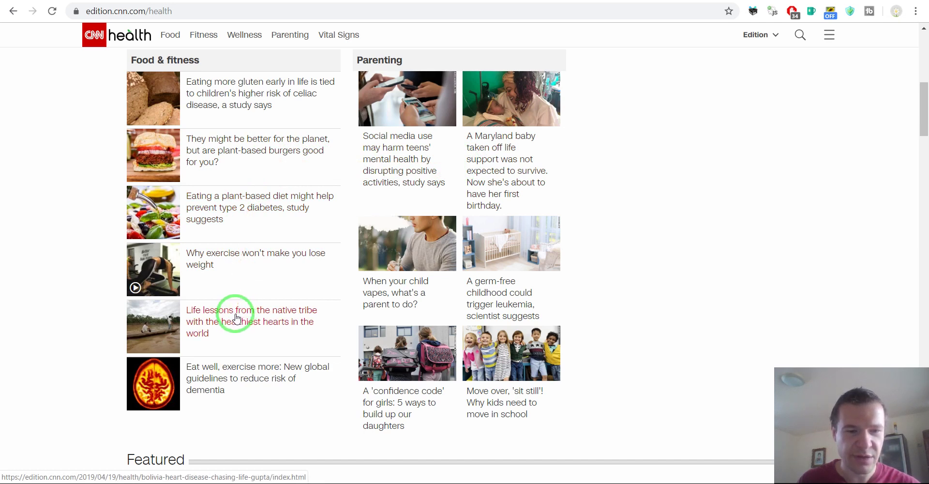
scroll(92, 258, "down", 1)
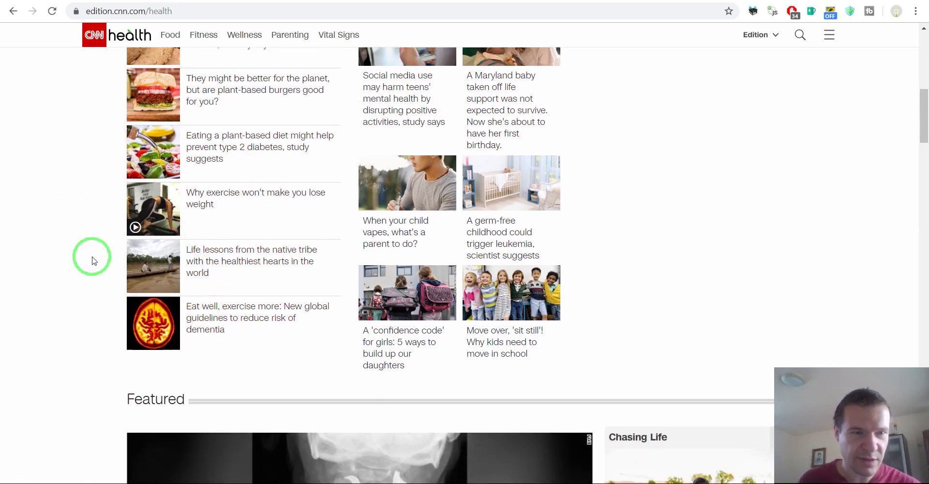
scroll(94, 261, "up", 1)
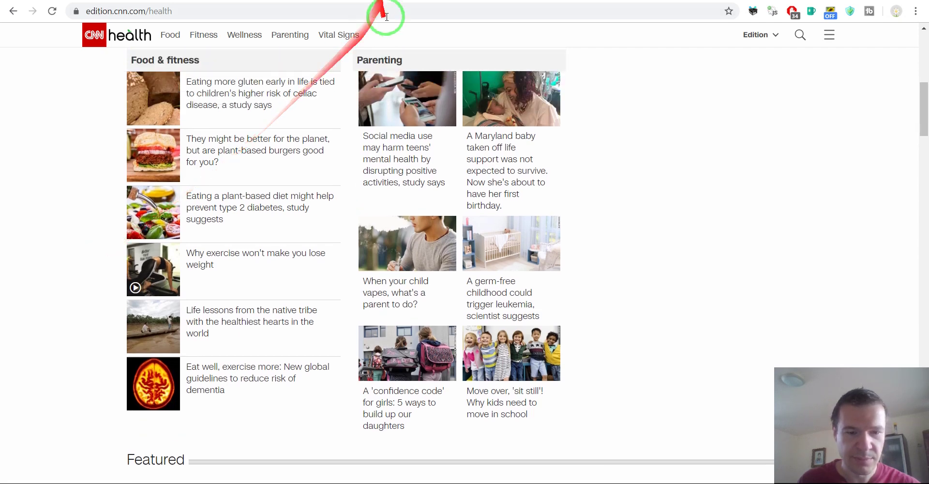
left_click(453, 0)
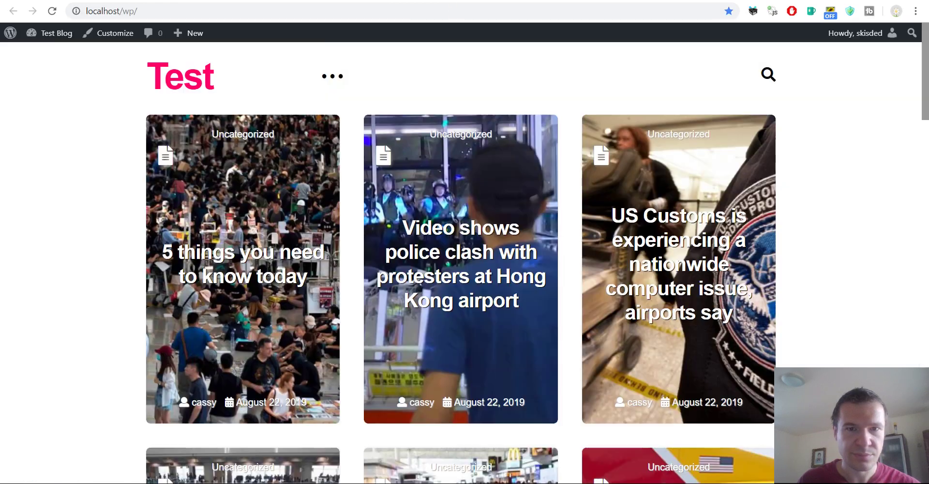
left_click(408, 0)
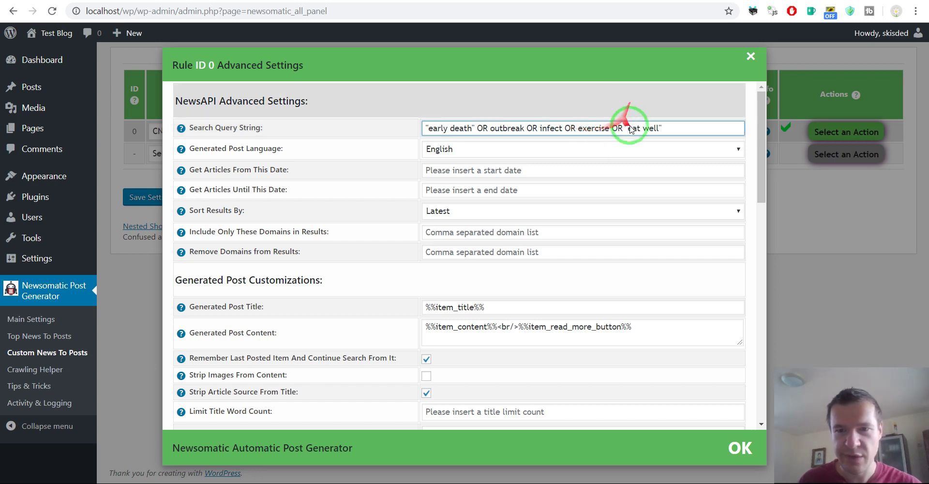
Append OR to the search query string and look through CNN Health's Parenting, Featured and Latest stories for another keyword.
left_click(673, 131)
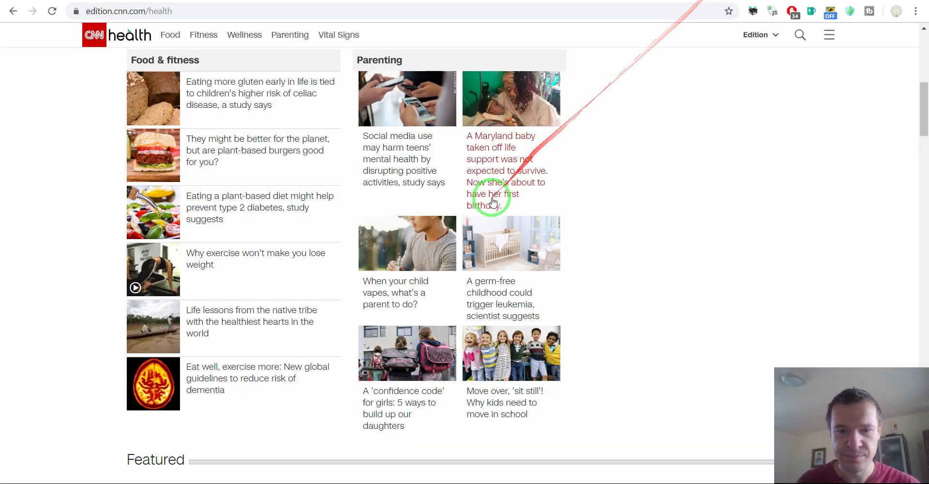
scroll(493, 194, "down", 8)
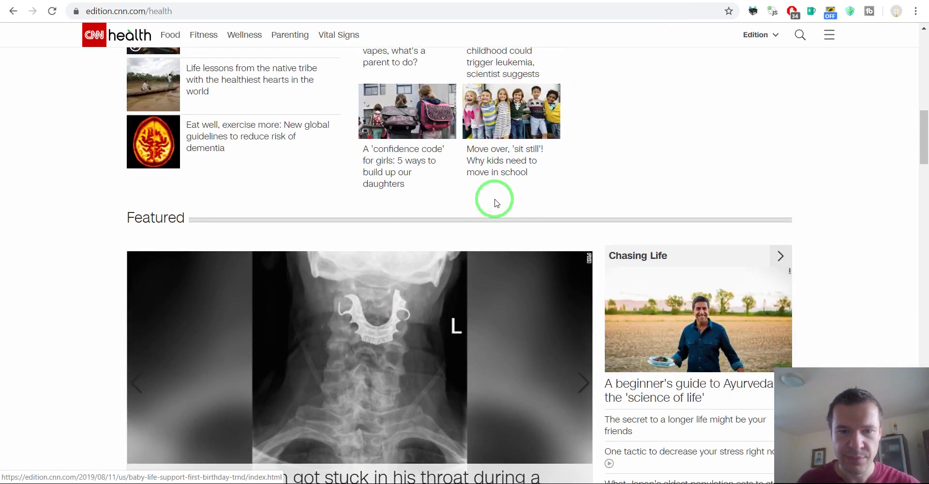
scroll(527, 207, "down", 3)
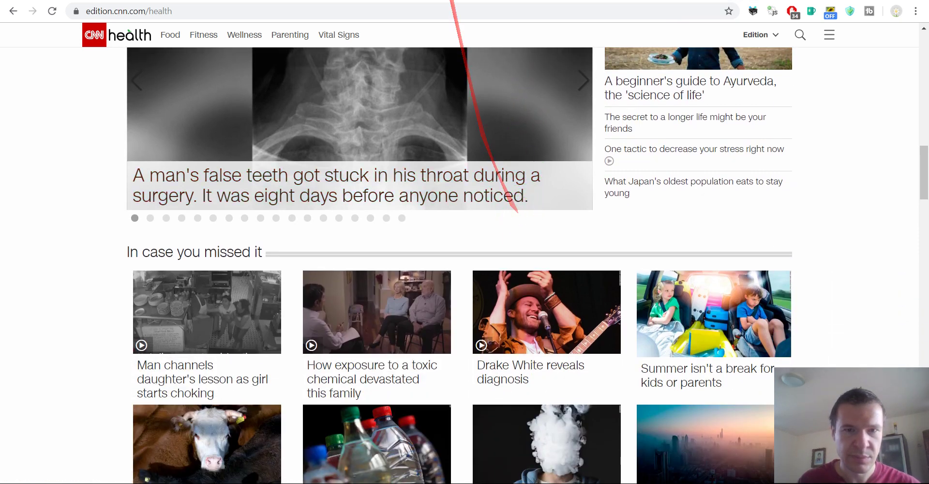
scroll(484, 218, "down", 4)
scroll(482, 279, "up", 9)
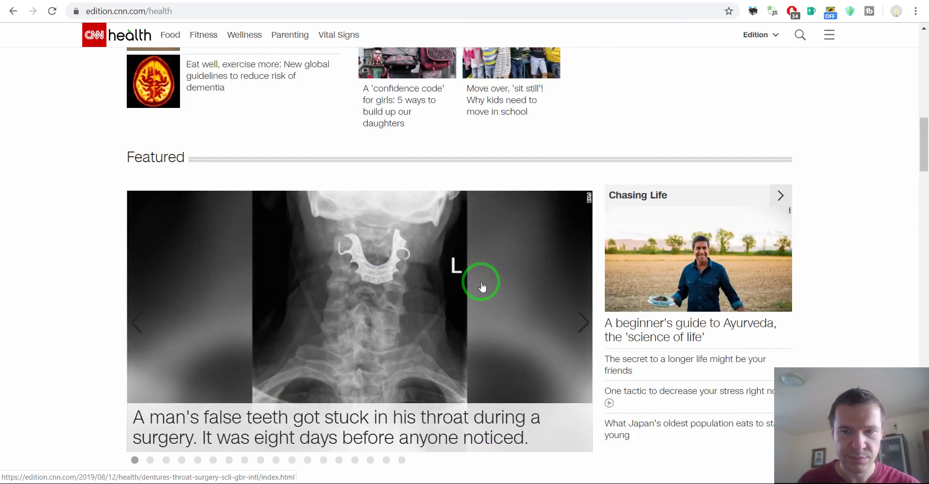
scroll(482, 287, "up", 15)
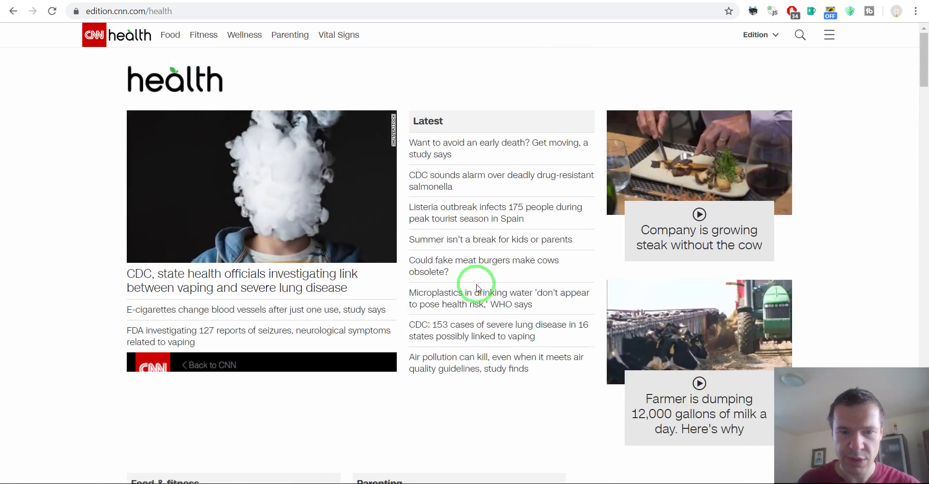
left_click(454, 1)
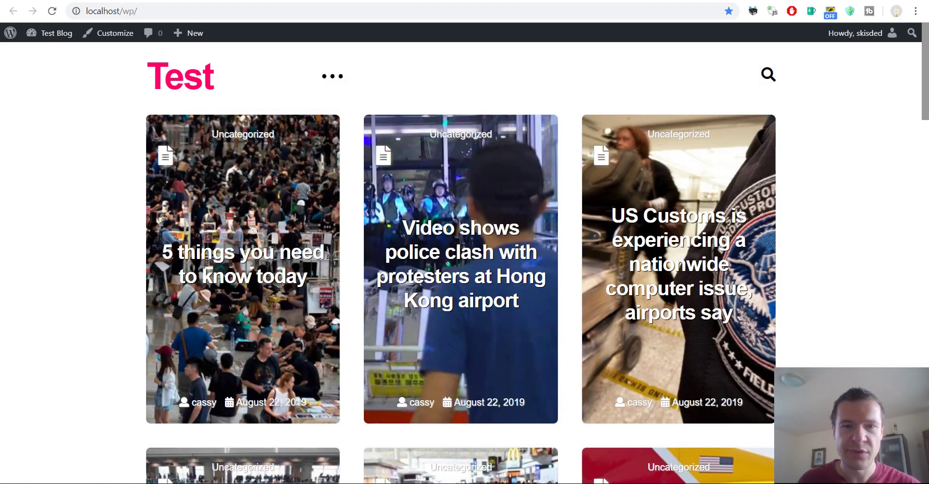
left_click(498, 2)
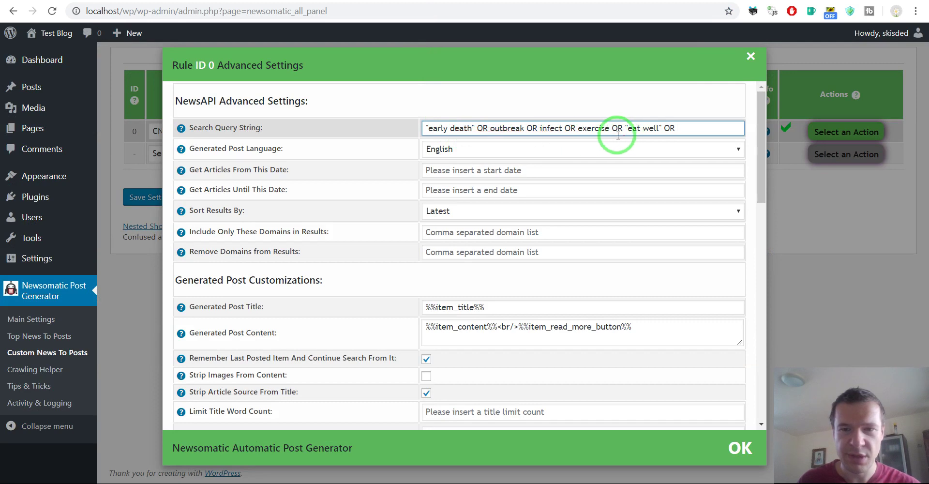
Check CNN Health's Latest stories once more, add patogen to the end of the query string, and save the rule settings.
left_click(677, 1)
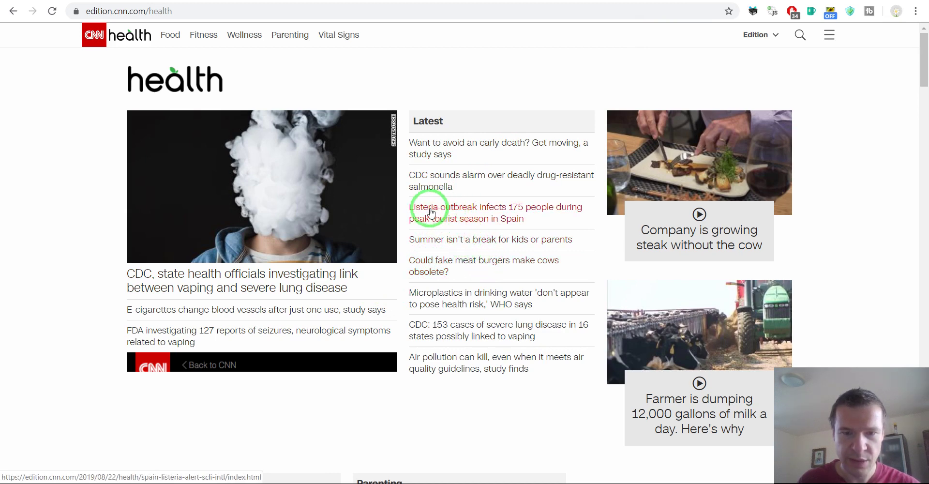
left_click(333, 1)
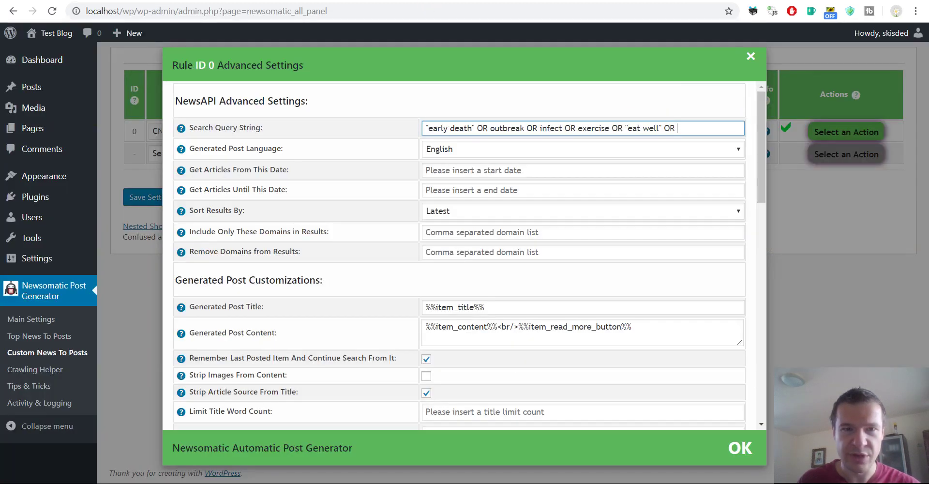
type("patogen")
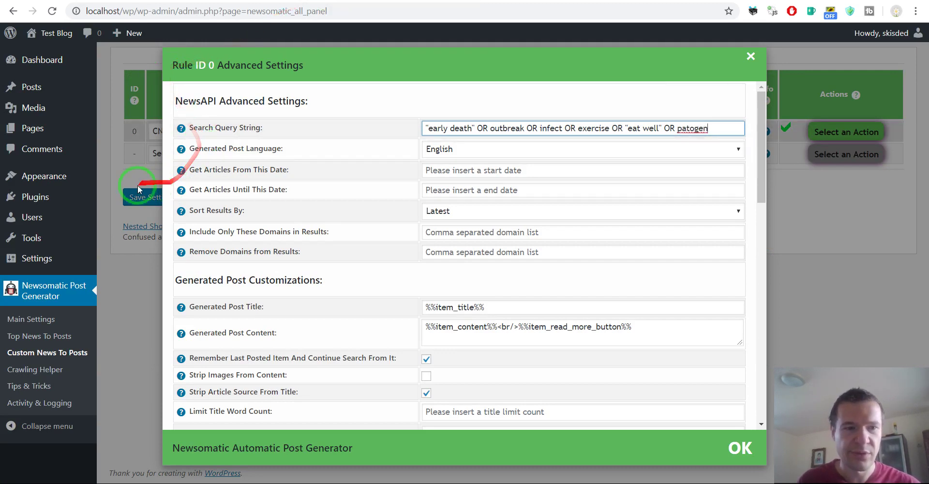
left_click(131, 194)
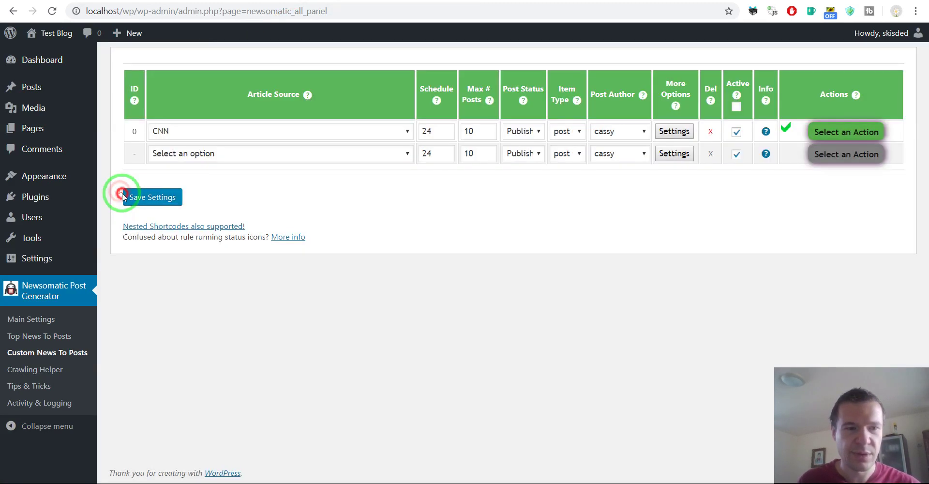
left_click(134, 197)
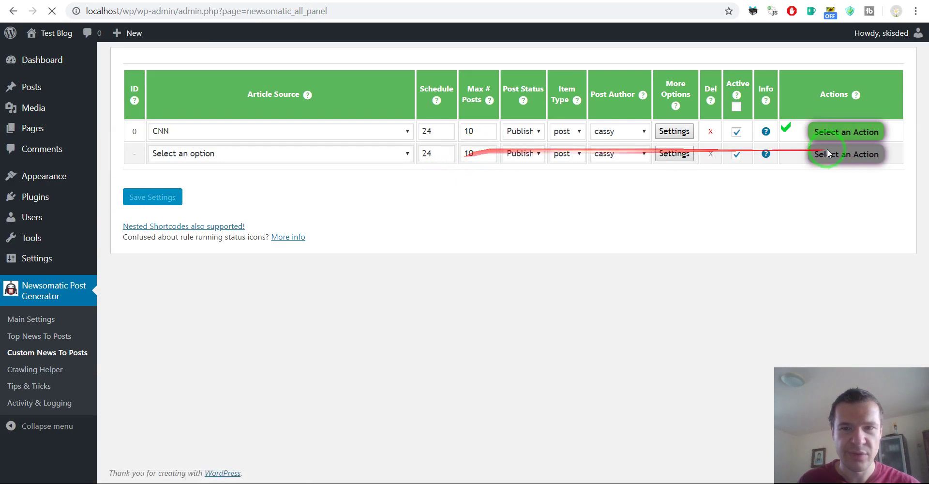
Permanently delete all posts generated by the CNN rule and run the rule with the health query.
left_click(827, 132)
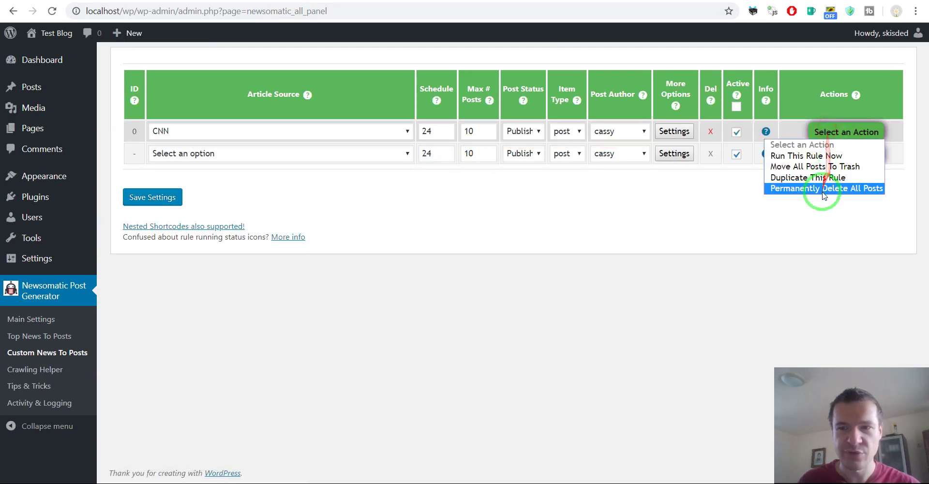
left_click(823, 191)
key("Return")
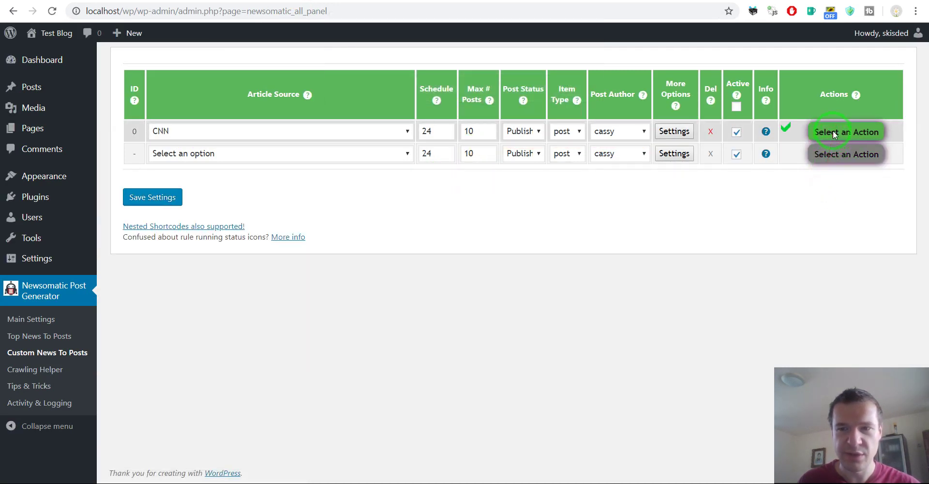
left_click(833, 130)
left_click(830, 156)
key("Return")
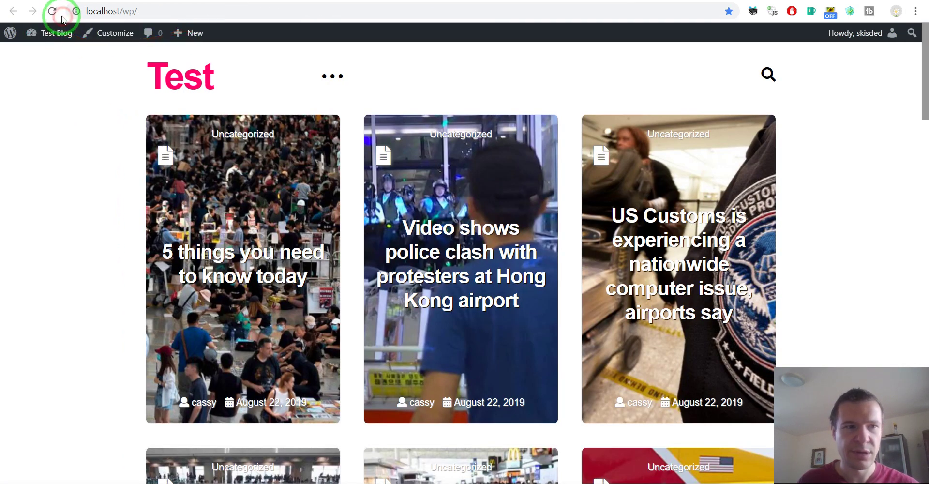
Reload the blog homepage and check how well the imported posts match the health keywords.
left_click(60, 17)
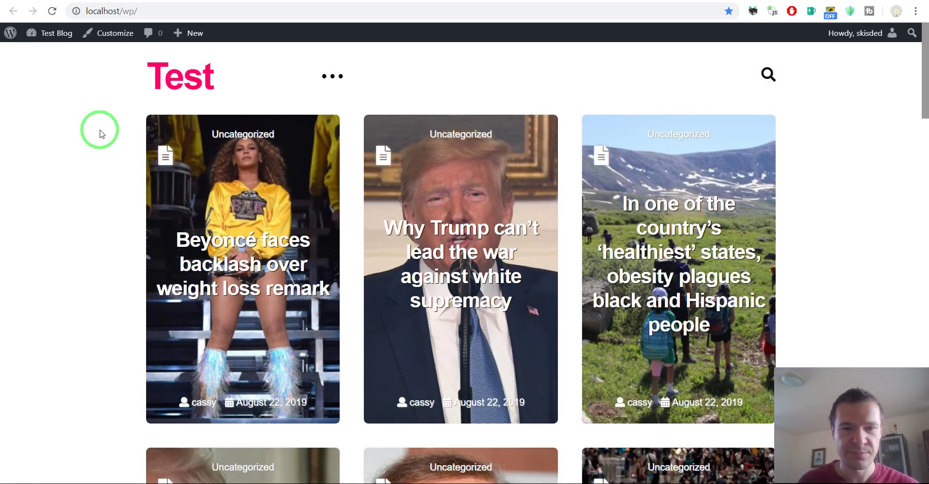
scroll(100, 134, "down", 1)
scroll(100, 134, "down", 1)
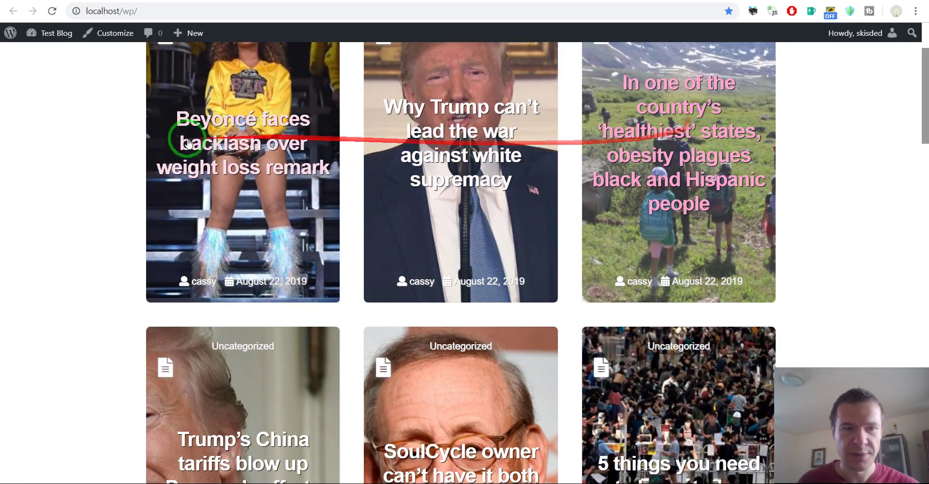
scroll(182, 155, "down", 5)
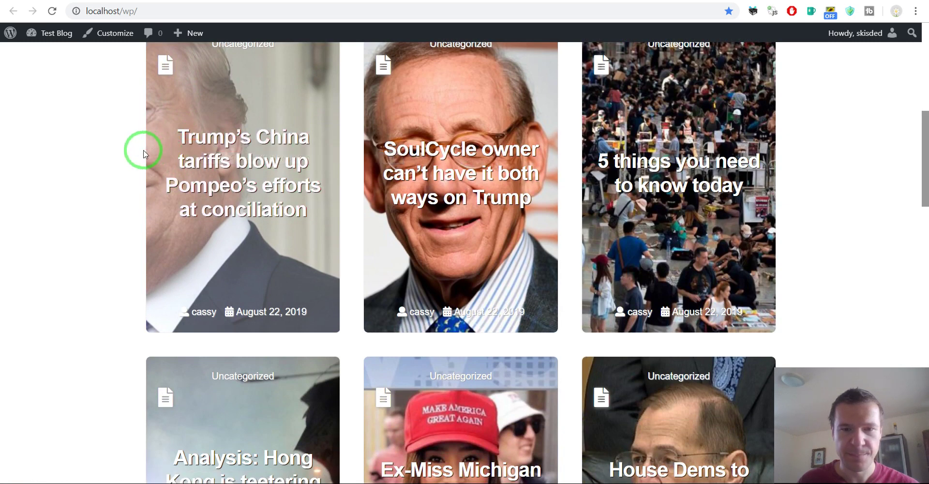
scroll(153, 166, "up", 5)
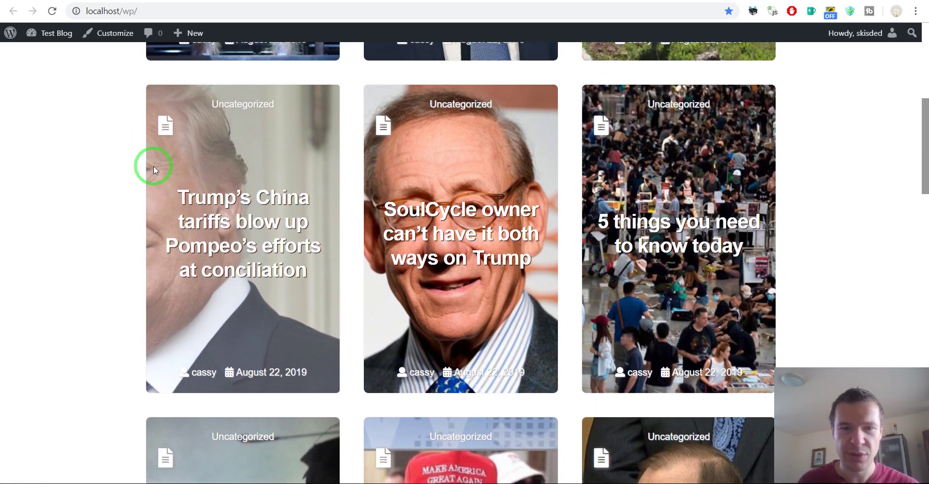
scroll(153, 166, "up", 1)
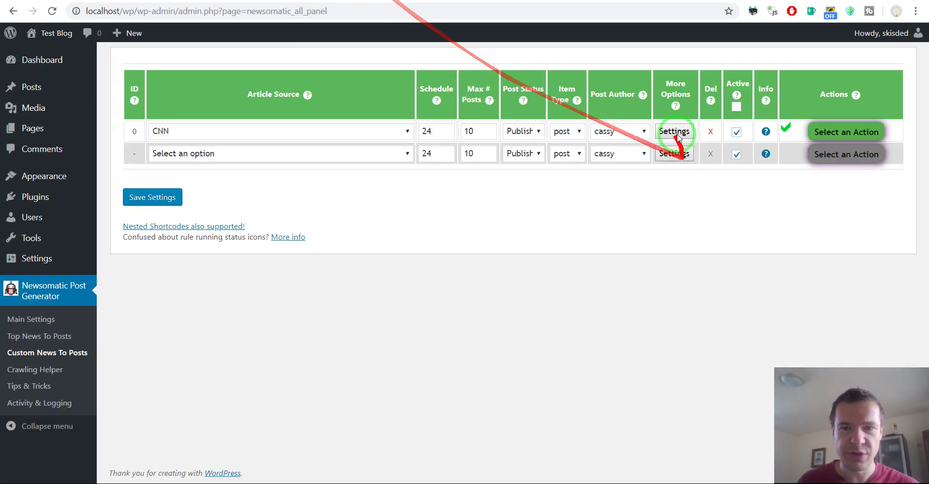
Open the CNN rule's advanced settings and enclose the whole search query string in parentheses.
left_click(676, 134)
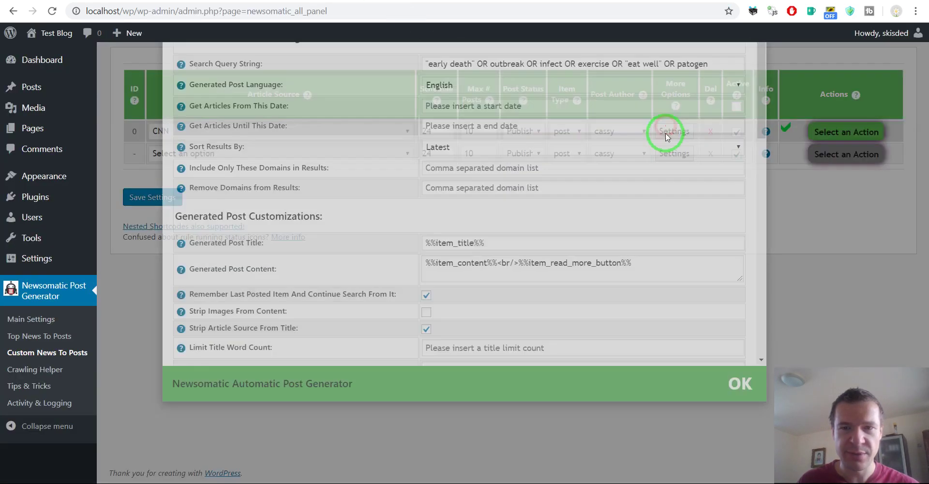
left_click(713, 132)
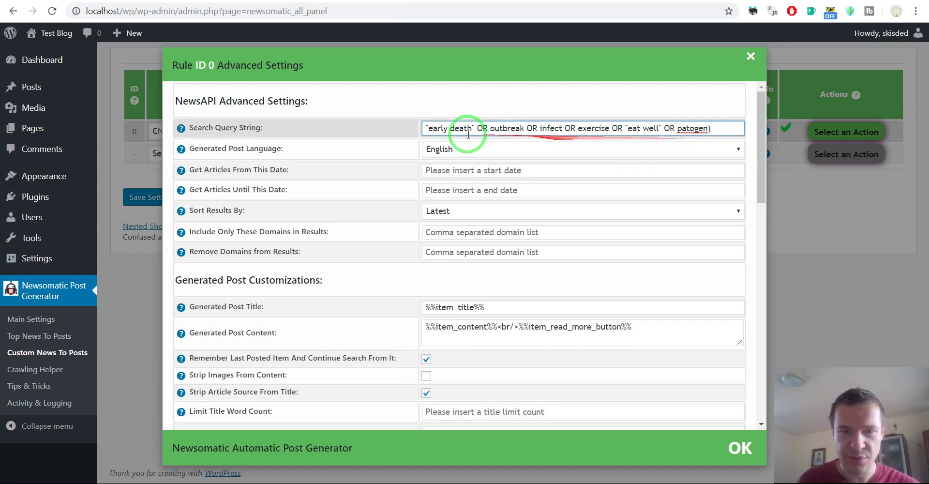
left_click(428, 127)
type("(")
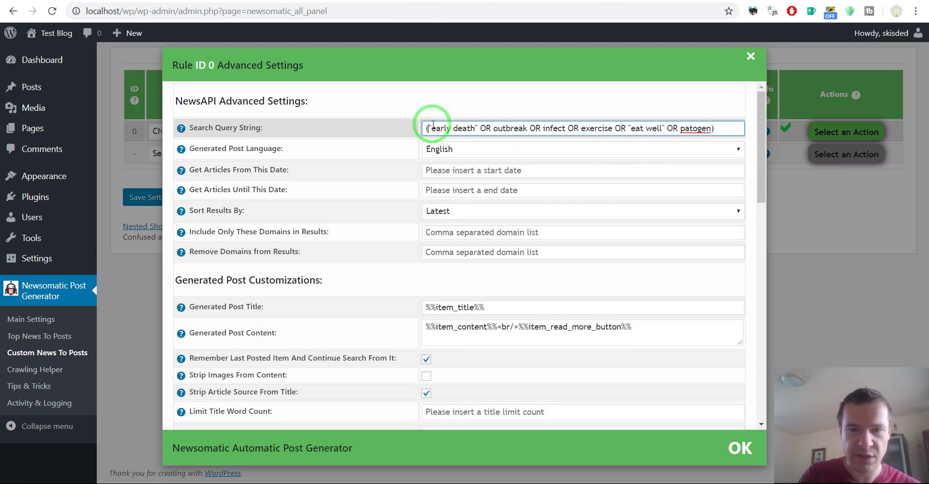
Append NOT trump after the closing parenthesis of the query string and save the rule settings.
left_click(717, 128)
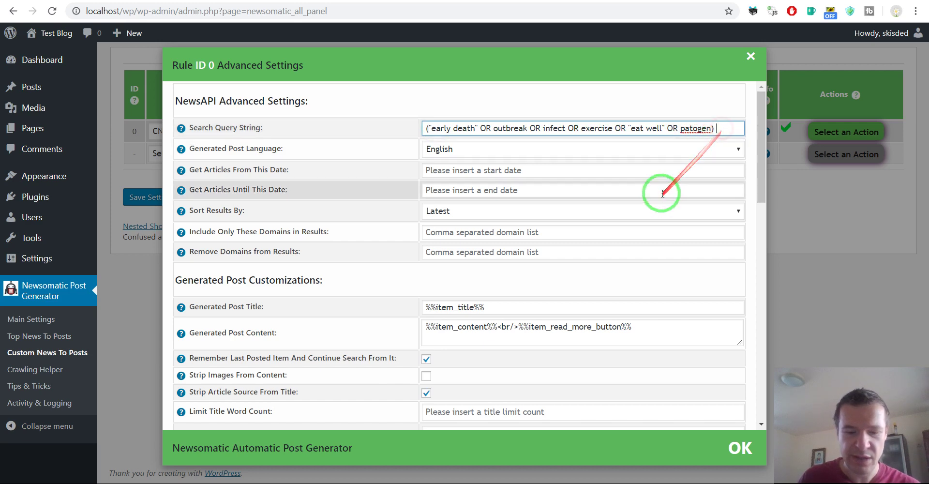
type("NOT tr")
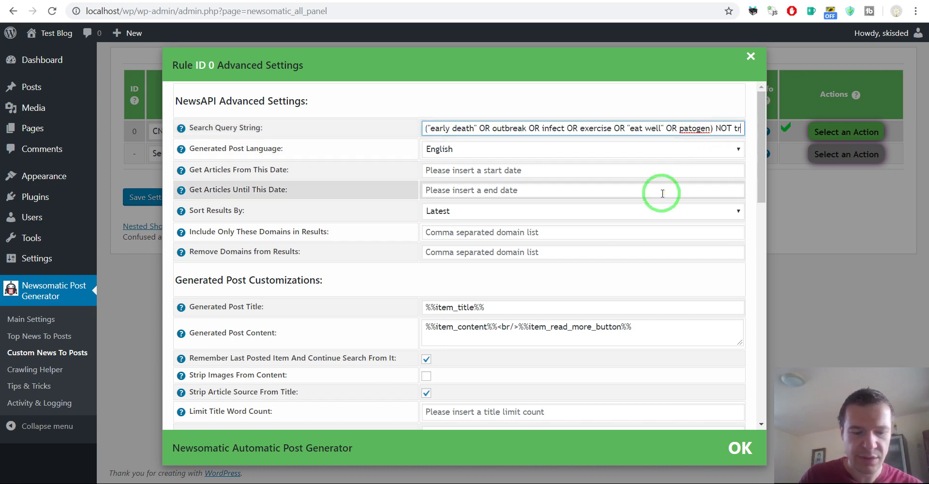
type("ump")
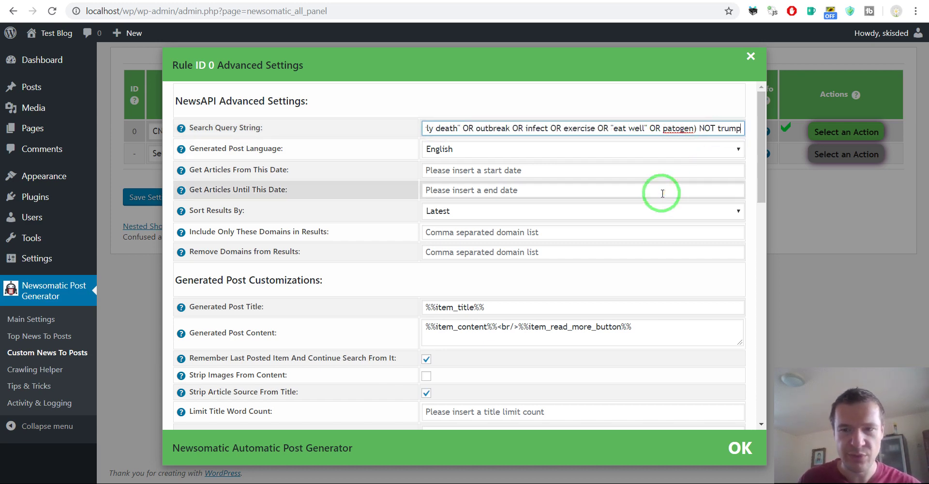
left_click(796, 192)
left_click(168, 198)
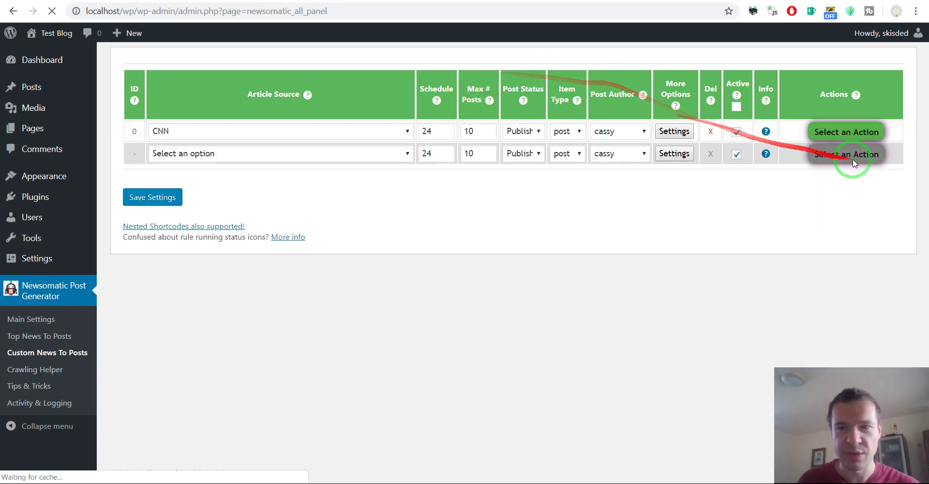
Permanently delete the CNN rule's previous posts and rerun the rule with the NOT trump exclusion.
left_click(838, 129)
left_click(818, 185)
key("Return")
left_click(815, 133)
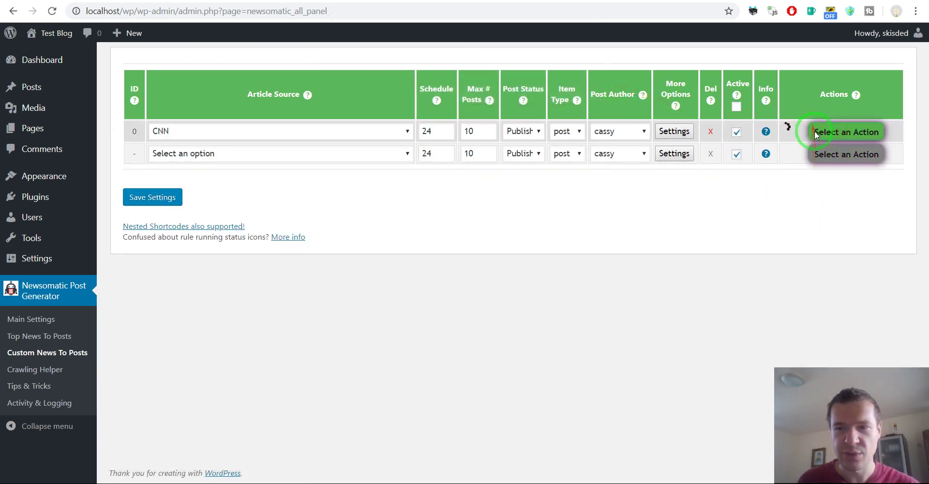
left_click(814, 155)
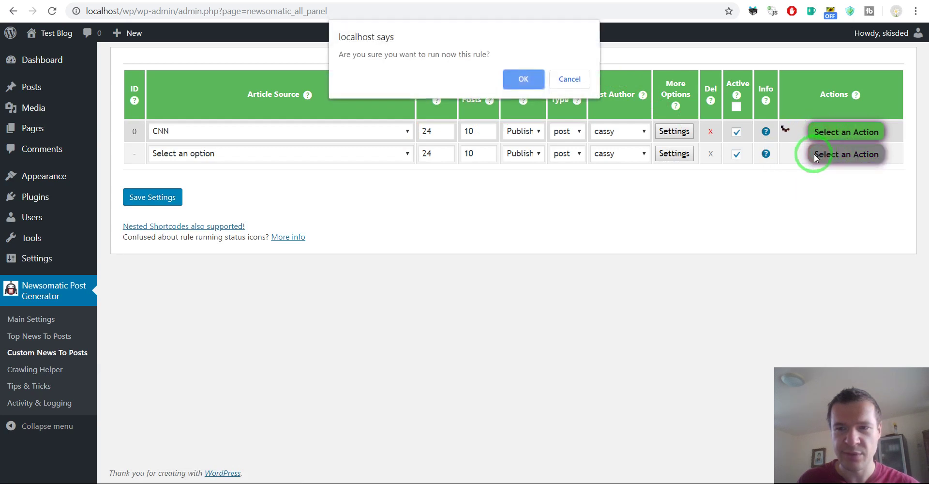
key("Return")
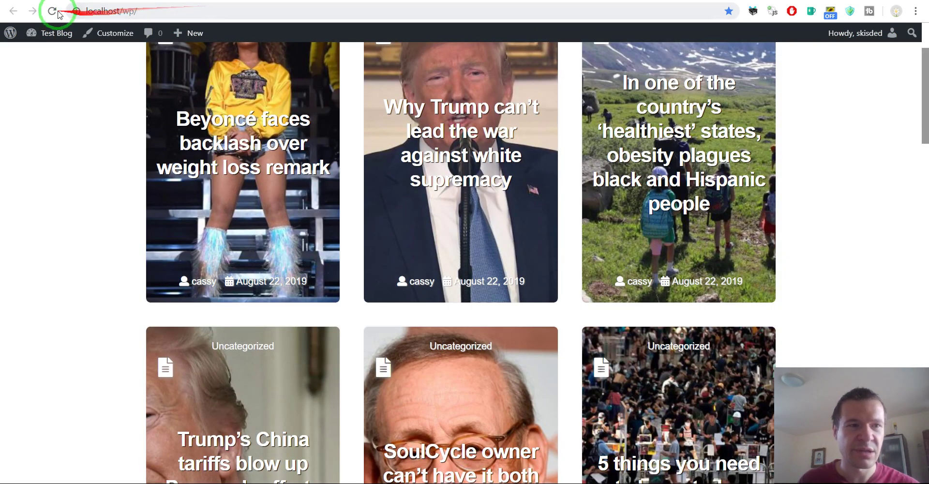
Reload the blog homepage and review the posts imported with the exclusion query.
left_click(52, 11)
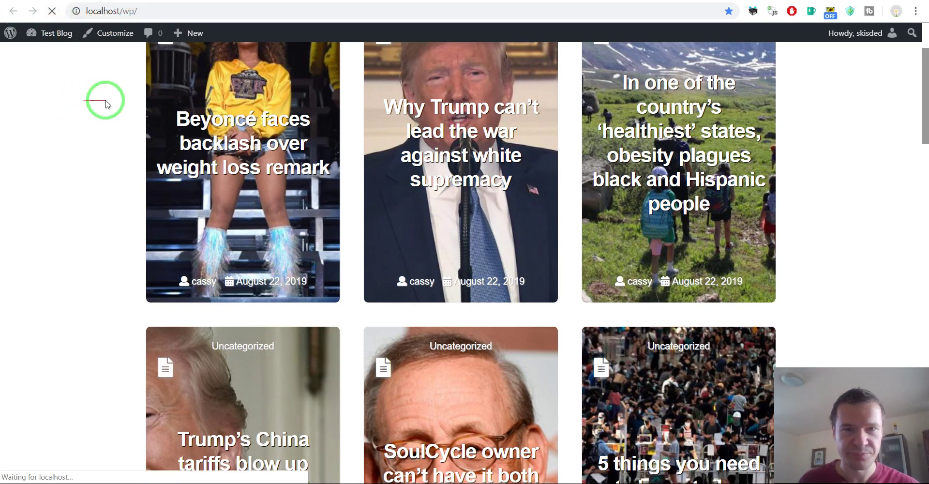
scroll(260, 145, "up", 2)
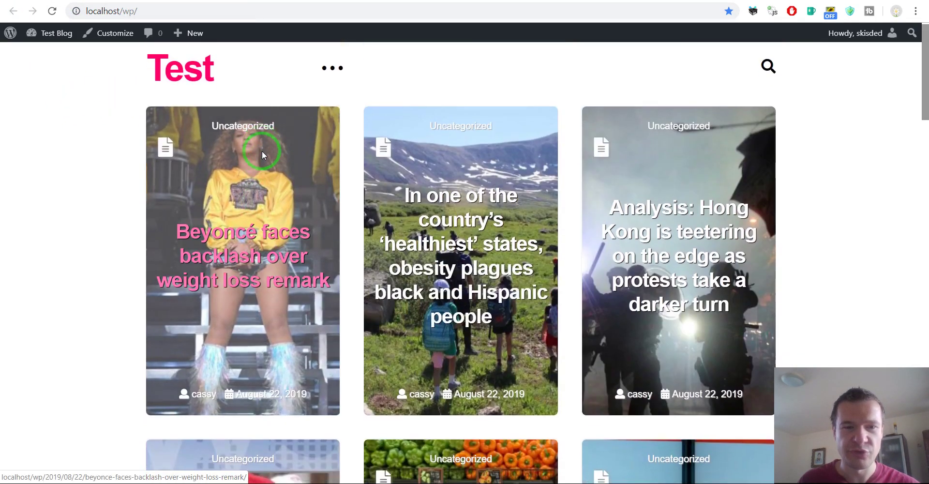
Return to the Newsomatic rules and view the CNN rule's post status options, such as Draft -> Moderate, keeping the current choice.
key("alt+Left")
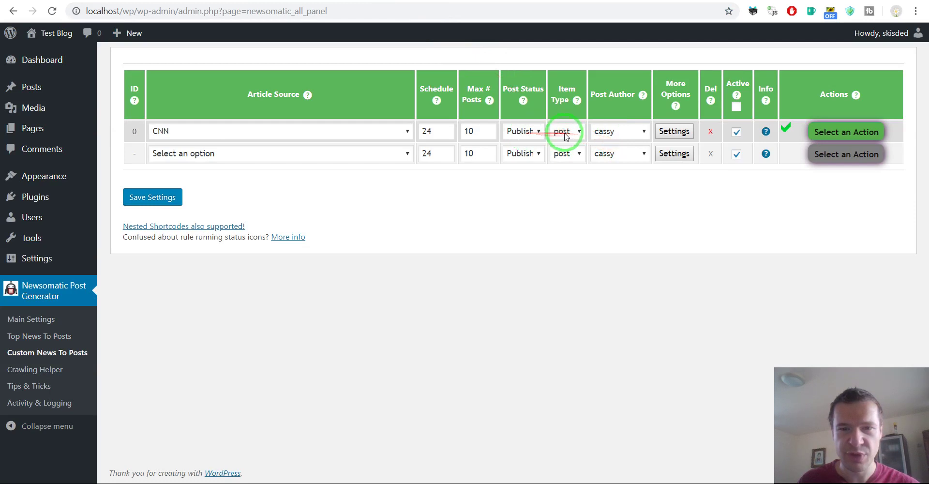
left_click(522, 131)
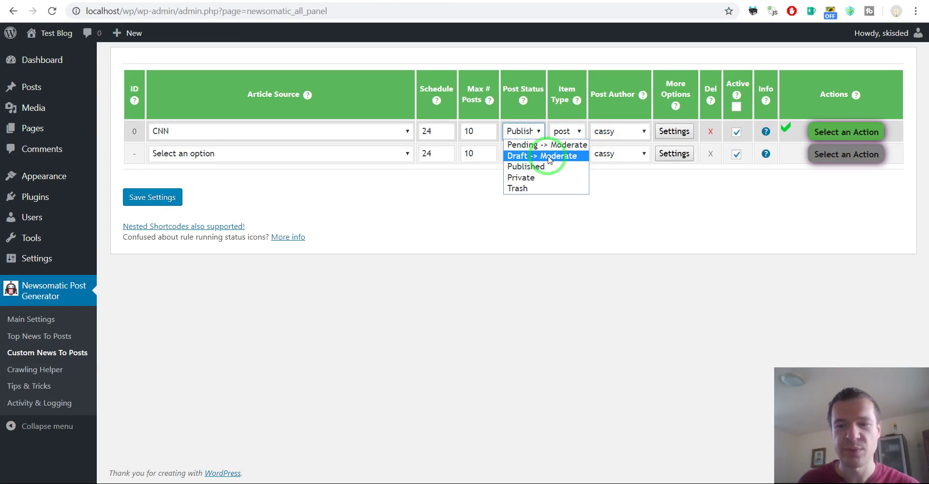
left_click(649, 182)
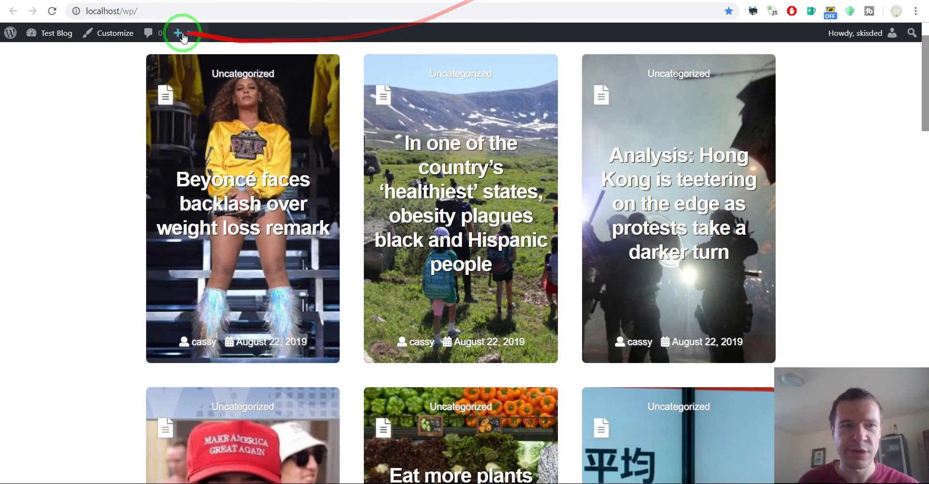
Reload the blog homepage and examine all imported post titles for articles unrelated to health.
left_click(52, 11)
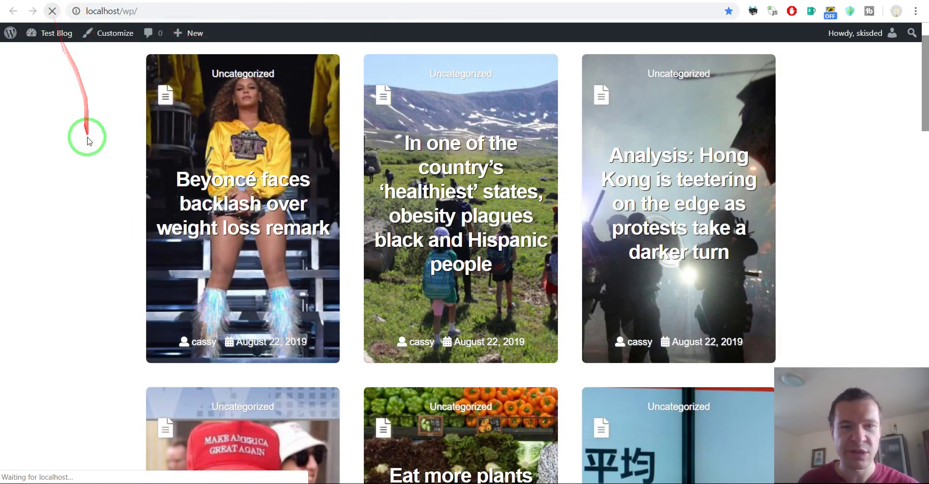
scroll(88, 139, "down", 3)
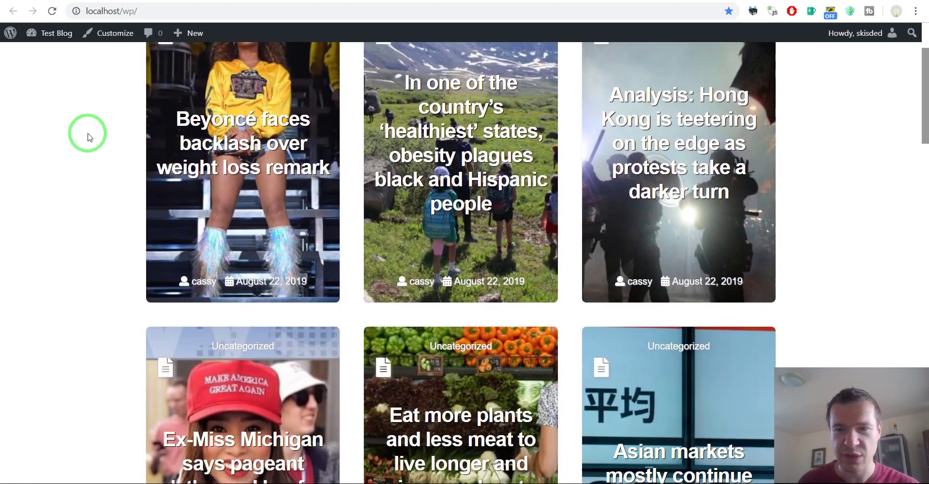
scroll(86, 130, "down", 4)
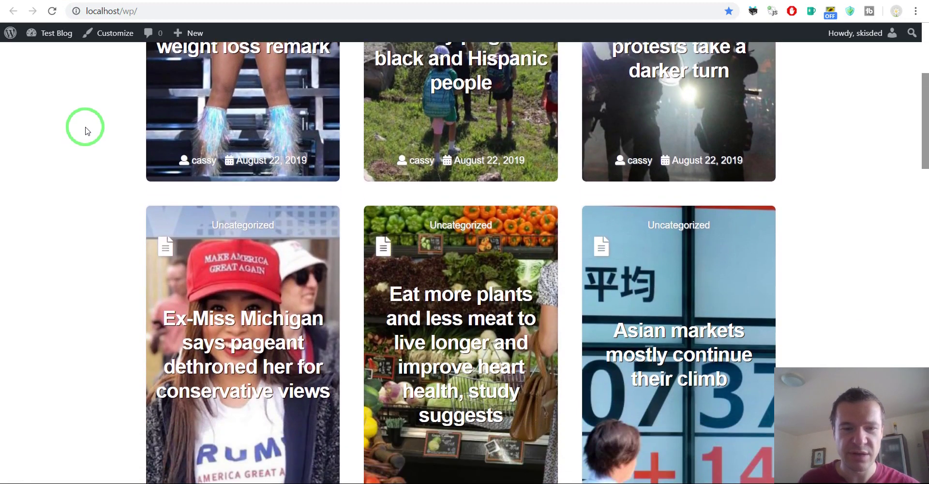
scroll(86, 128, "up", 5)
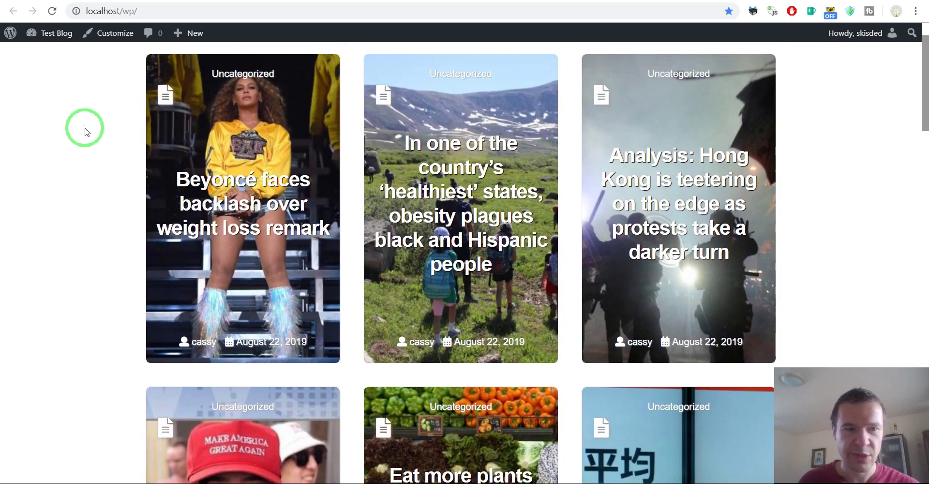
left_click_drag(87, 130, 595, 207)
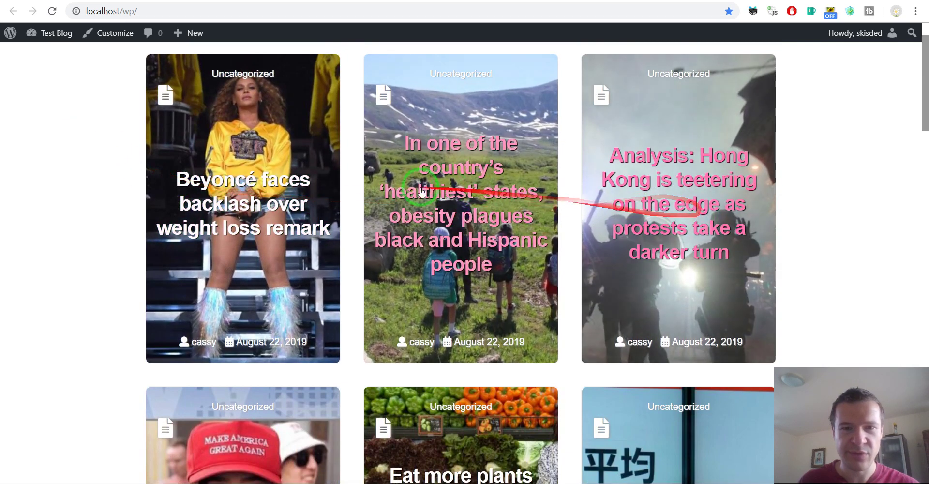
left_click_drag(80, 223, 109, 205)
scroll(107, 204, "down", 12)
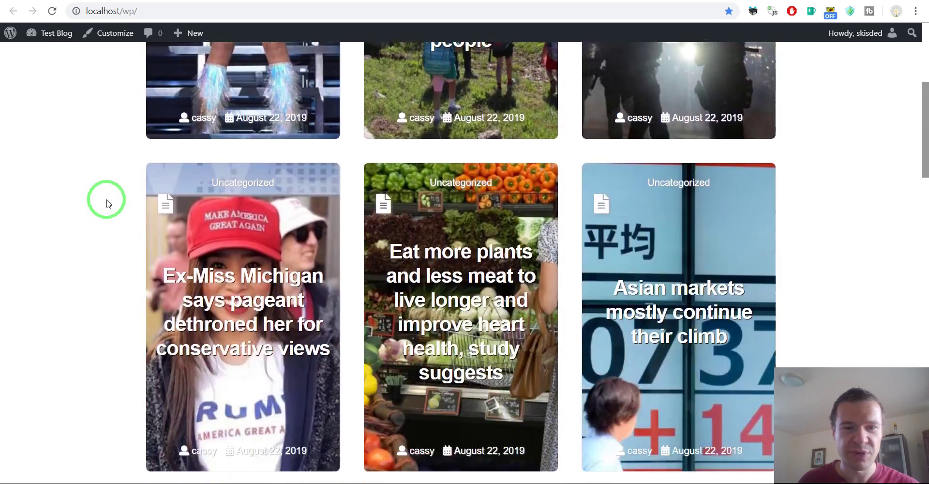
scroll(108, 203, "down", 3)
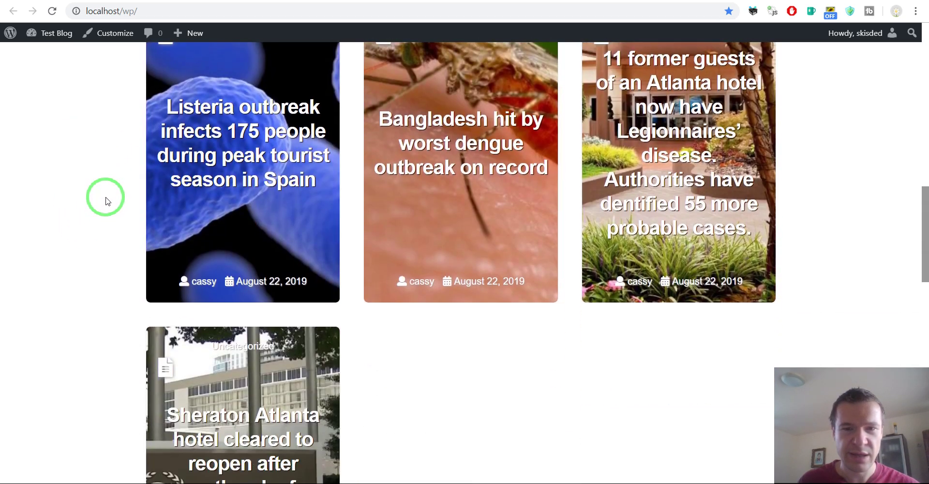
scroll(107, 201, "down", 3)
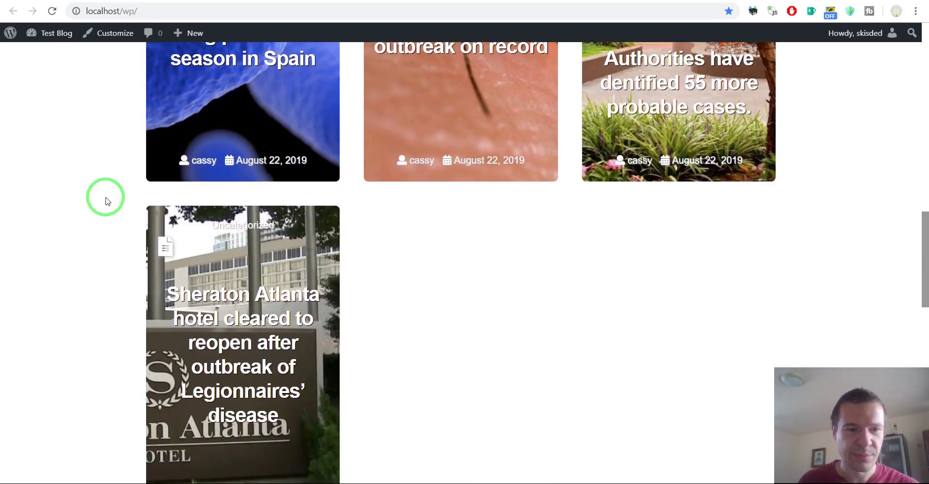
scroll(107, 201, "up", 4)
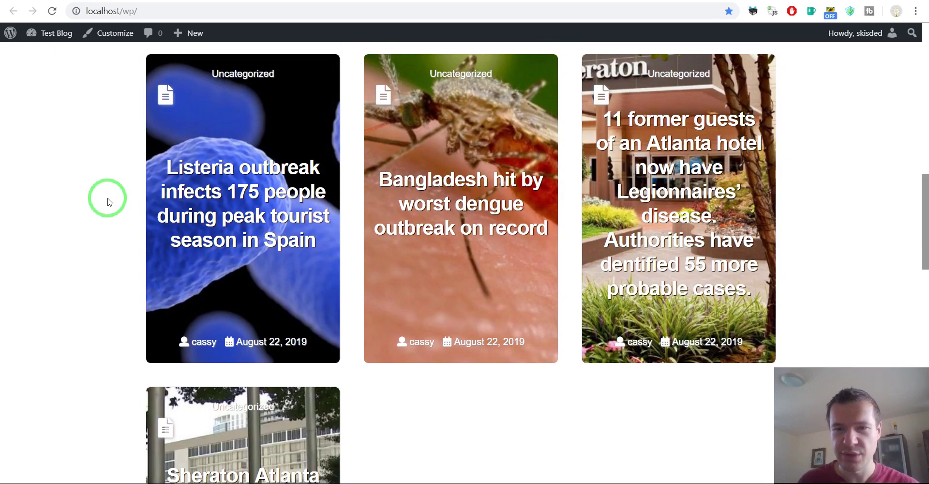
scroll(107, 201, "up", 10)
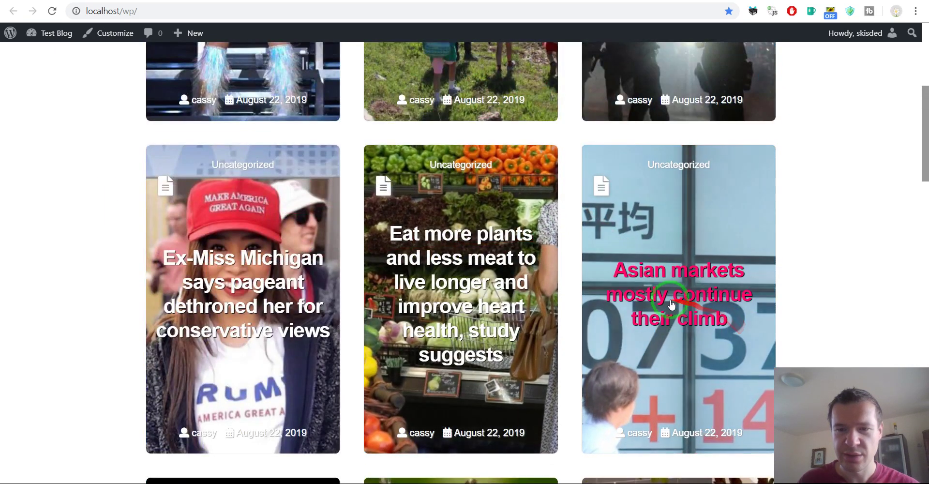
scroll(192, 267, "up", 3)
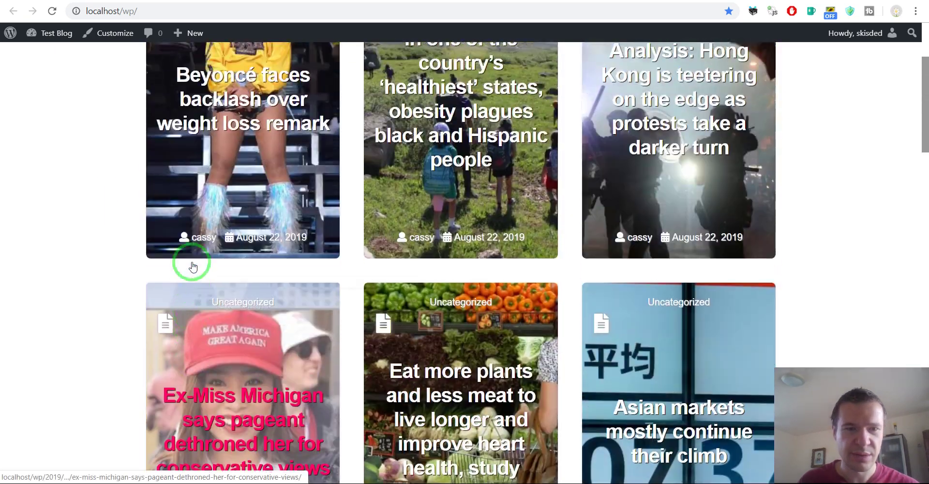
scroll(266, 193, "up", 3)
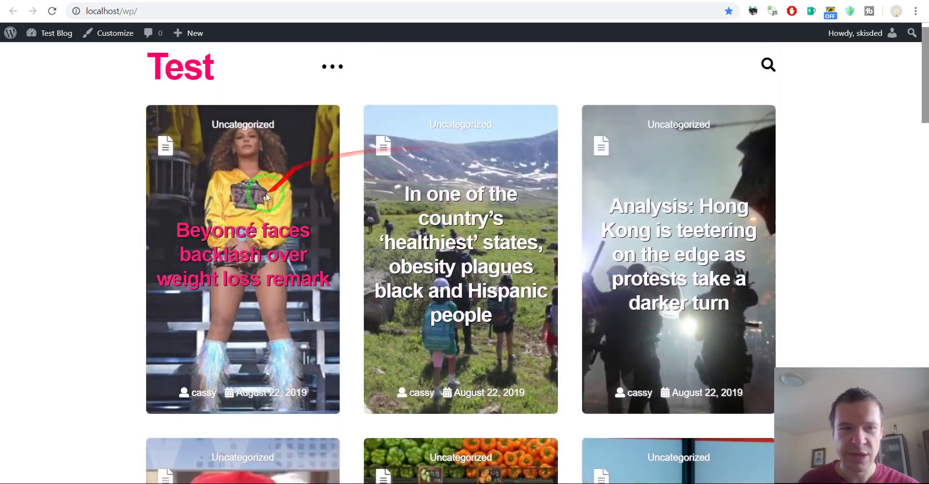
scroll(198, 257, "down", 3)
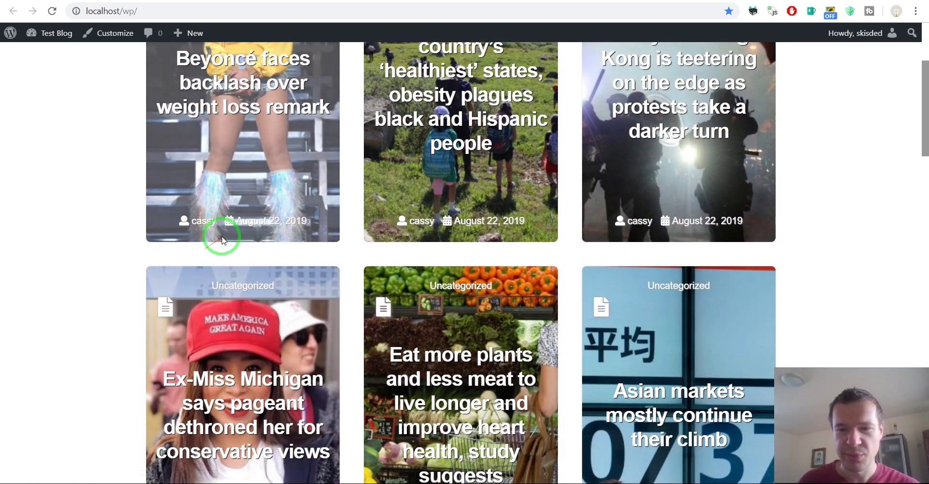
scroll(222, 237, "down", 2)
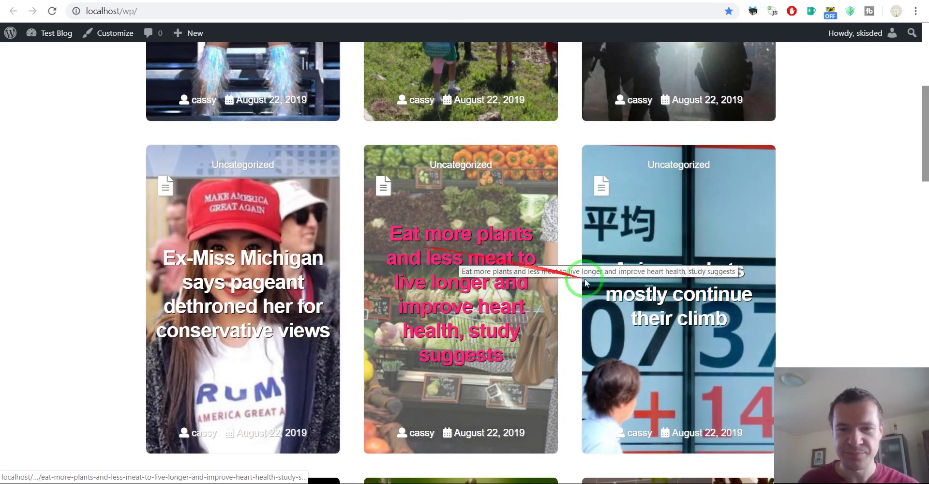
Append Not markets after NOT trump in the CNN rule's search query string and save the rule settings.
left_click(393, 1)
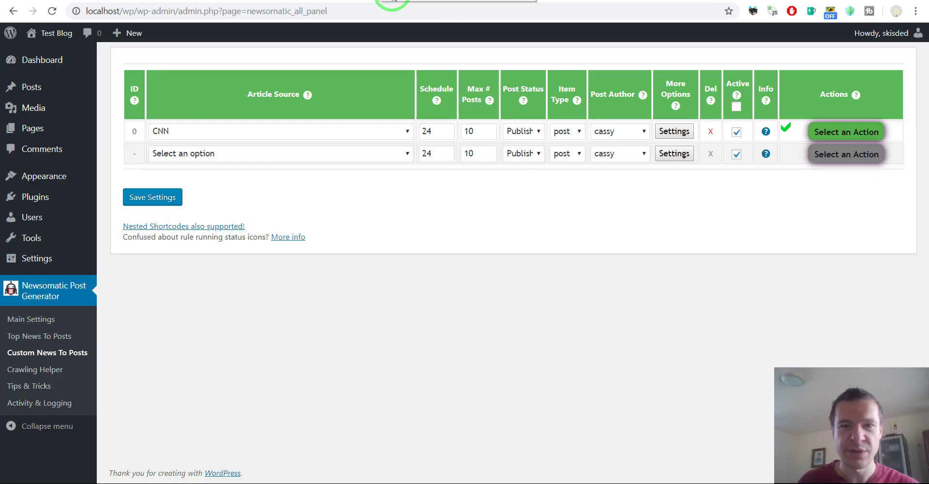
left_click(660, 131)
left_click_drag(666, 127, 750, 129)
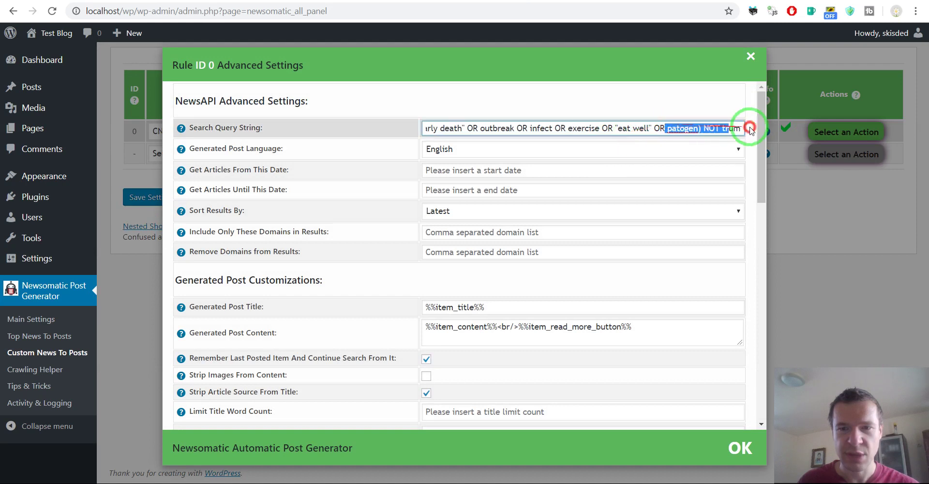
key("End")
type("NNOT")
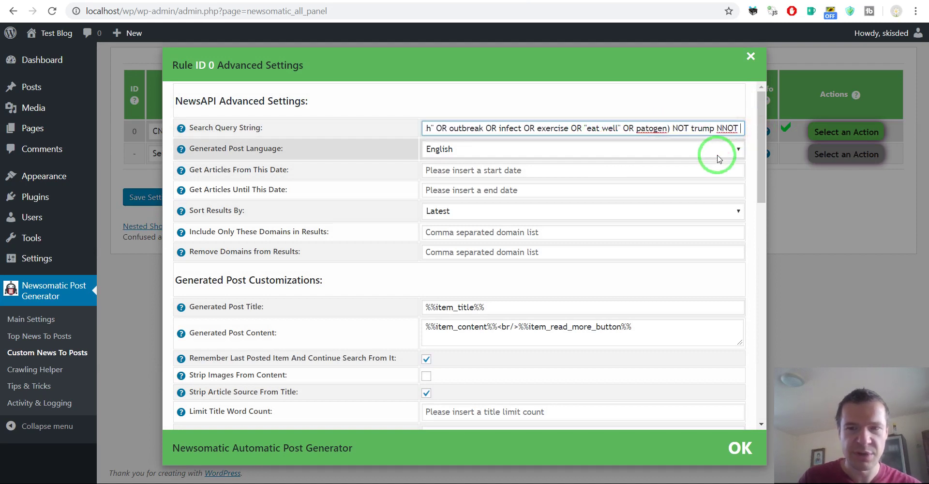
key("BackSpace")
key("BackSpace")
key("BackSpace")
key("BackSpace")
type("ot ma")
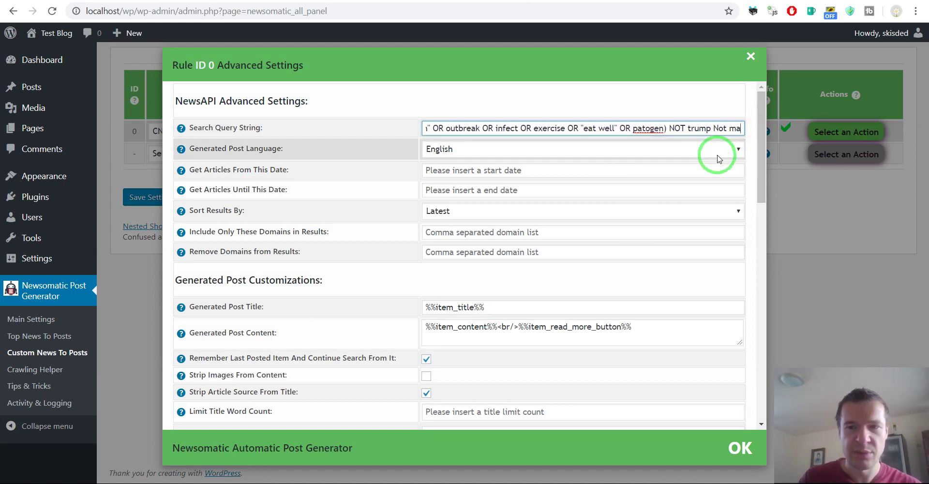
type("rkets")
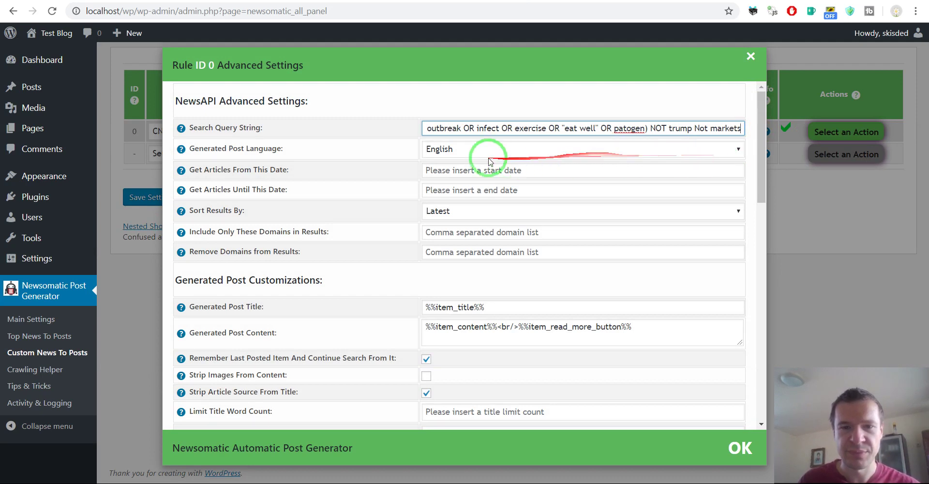
left_click(150, 197)
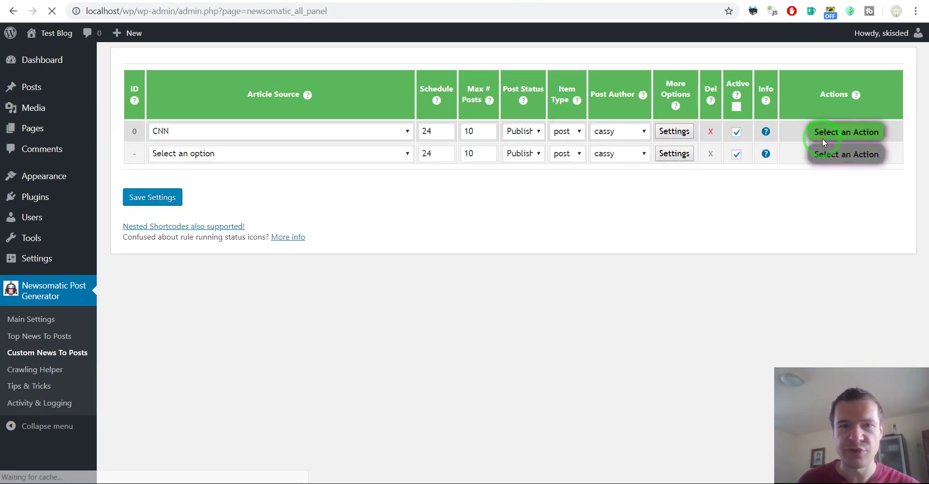
Permanently delete all posts generated by the CNN rule.
left_click(824, 137)
left_click(771, 189)
key("Return")
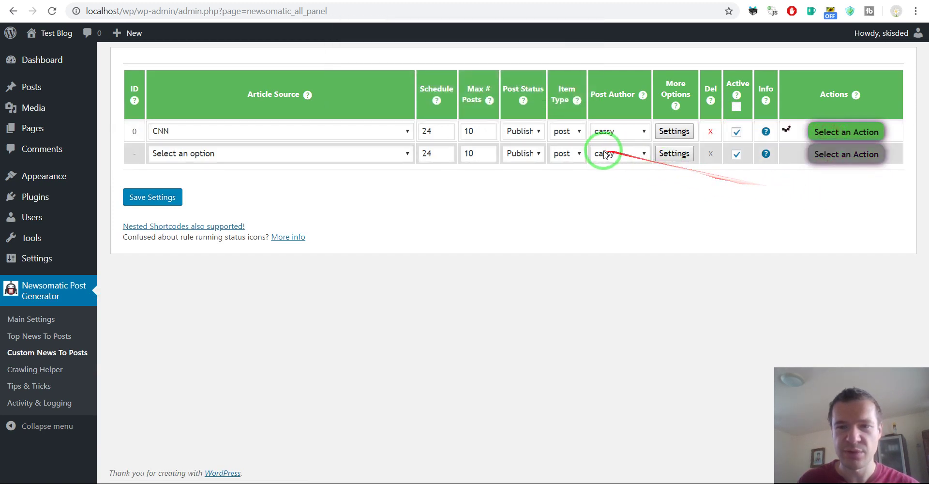
Set the CNN rule's post status to Draft and save the rule settings.
left_click(529, 132)
left_click(526, 155)
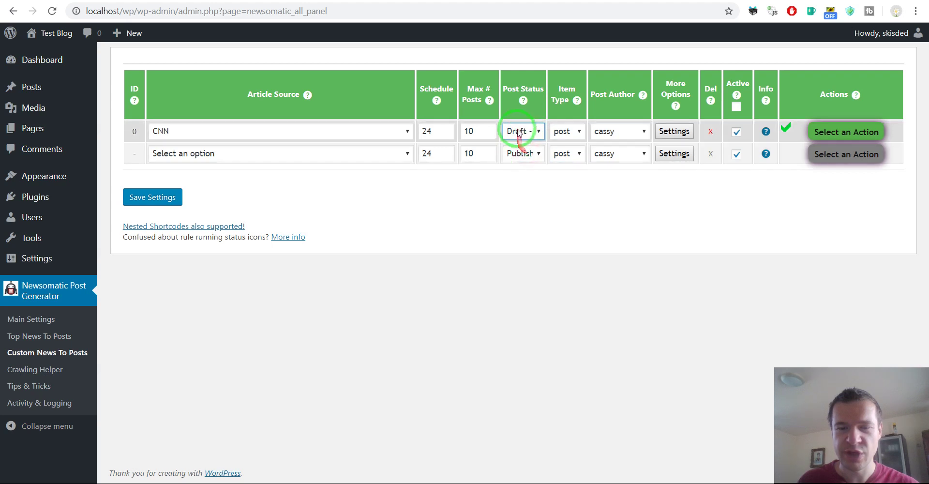
left_click(151, 197)
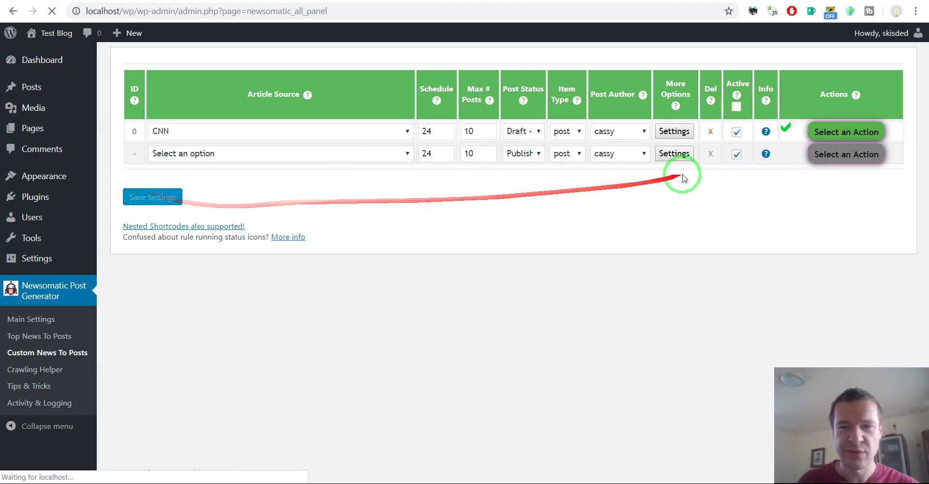
Run the CNN rule immediately with the draft status and the markets exclusion.
left_click(826, 133)
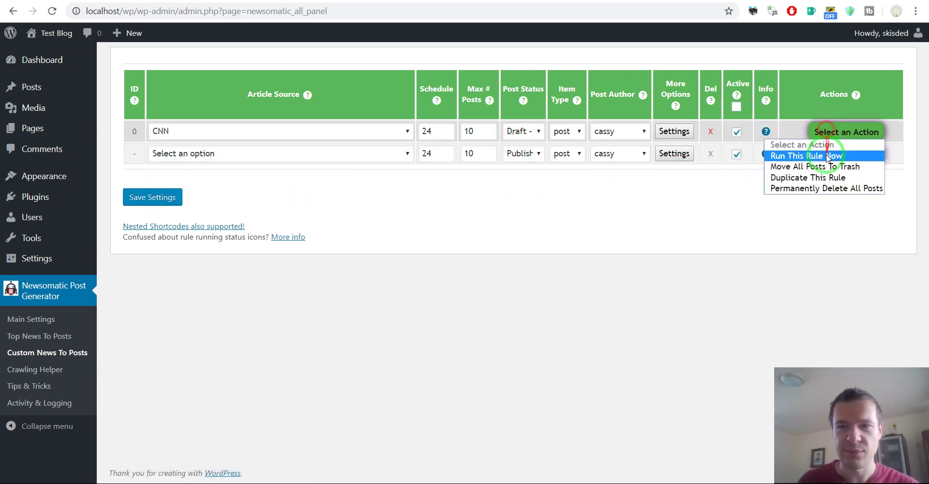
left_click(825, 155)
key("Return")
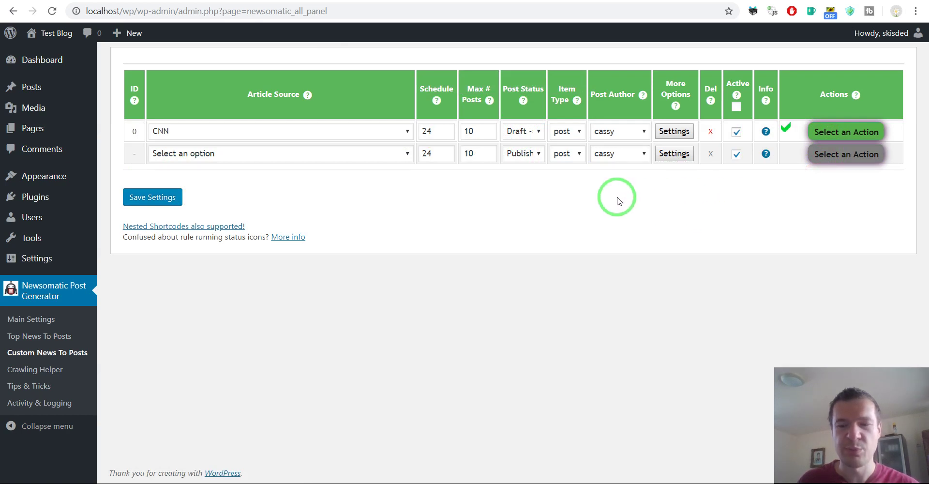
Reload the blog homepage to check its published posts, and return to the Newsomatic rules.
left_click(508, 1)
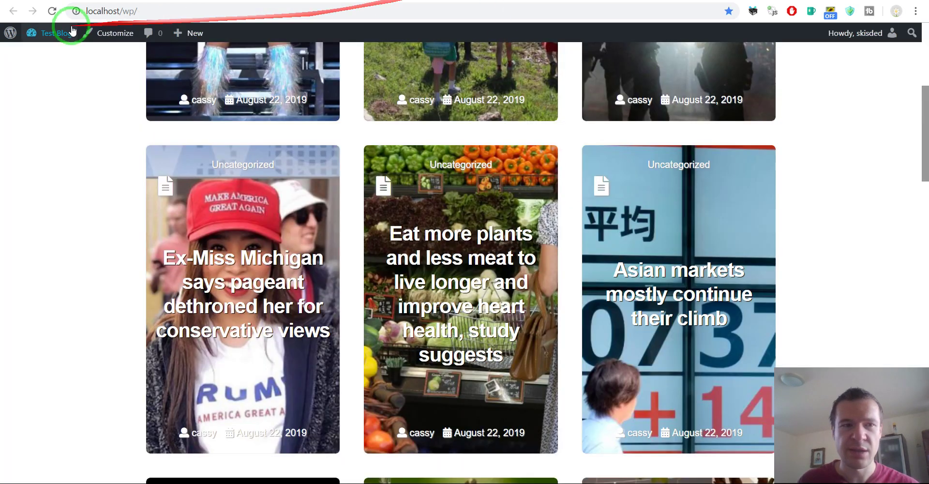
left_click(51, 11)
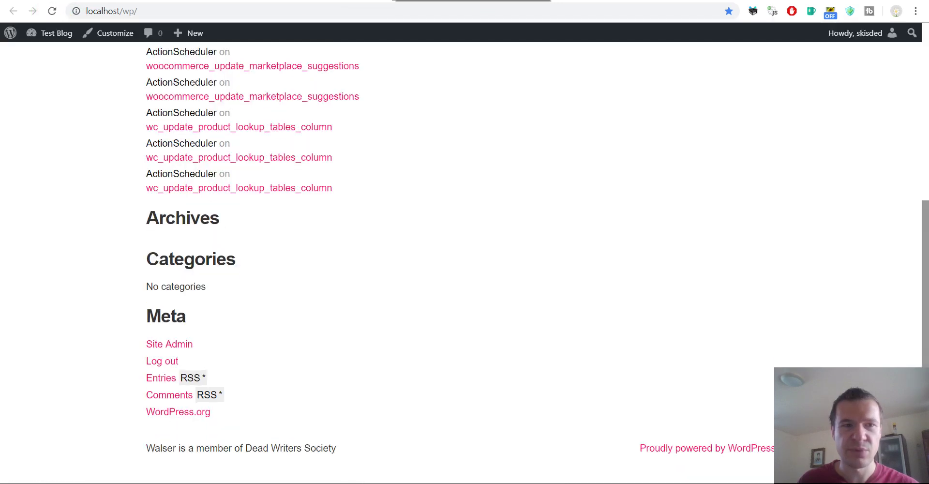
left_click(484, 1)
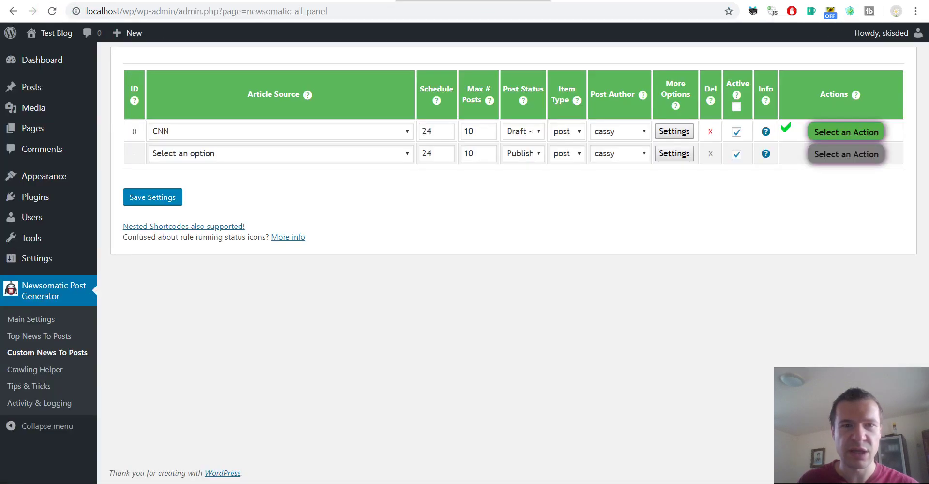
left_click(486, 1)
left_click(464, 1)
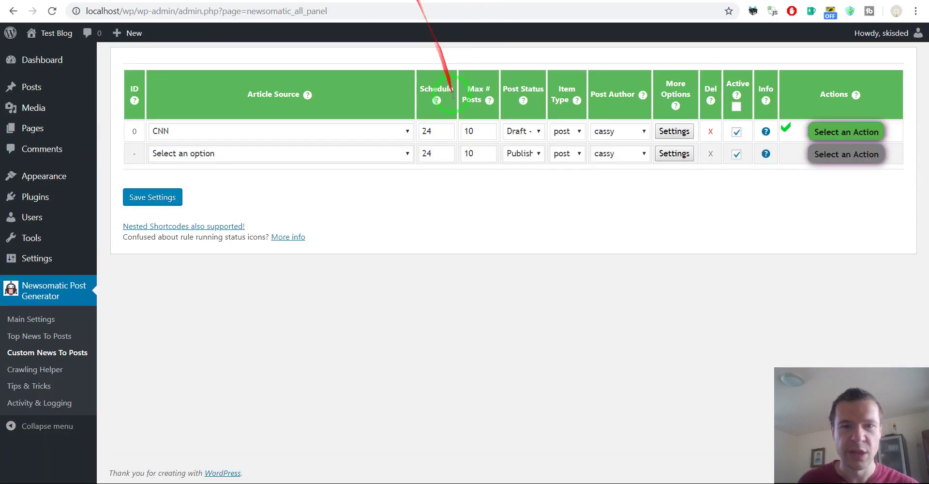
Inspect the CNN rule's run information, reloading the rules page to refresh it.
mouse_move(763, 133)
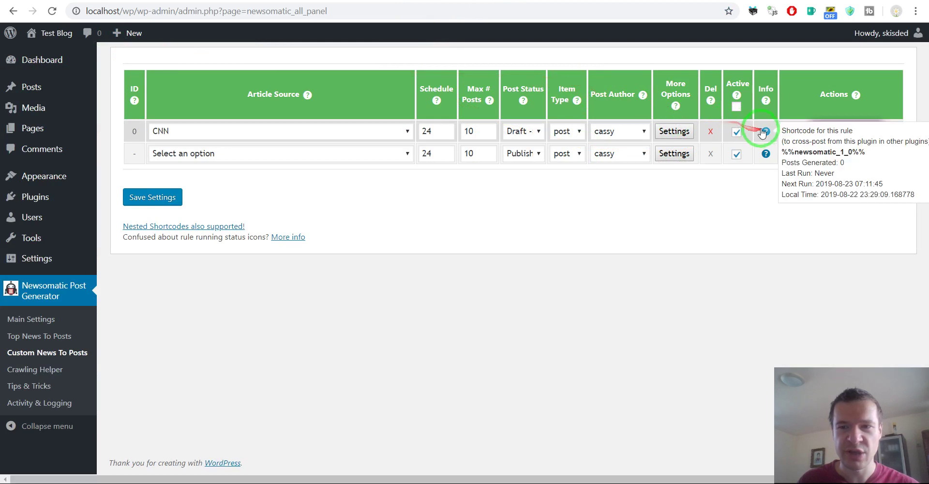
left_click(52, 11)
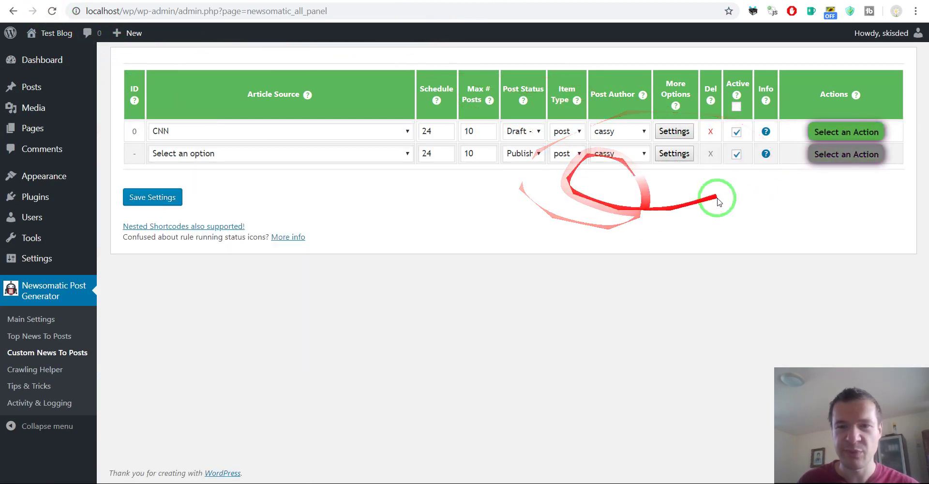
mouse_move(766, 132)
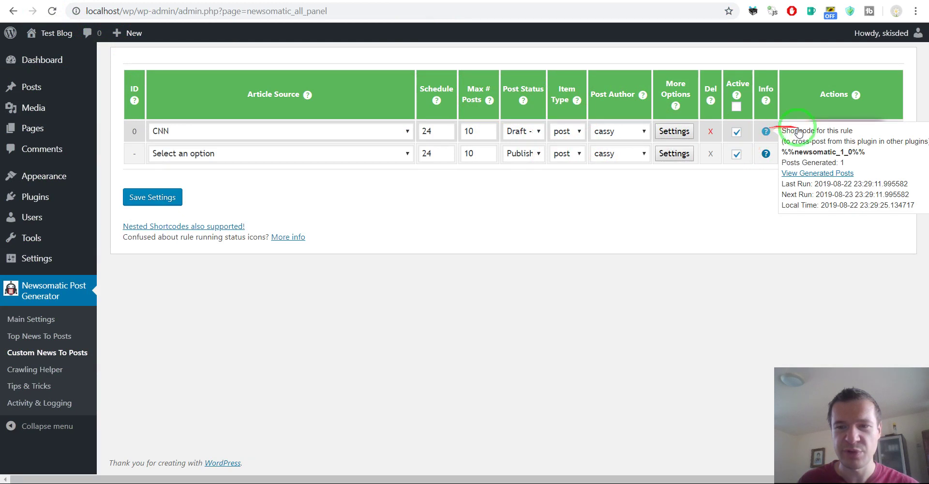
View the CNN rule's generated posts, open the draft "The fantasy of the nuclear family is holding us back", and return to the rules.
left_click(806, 173)
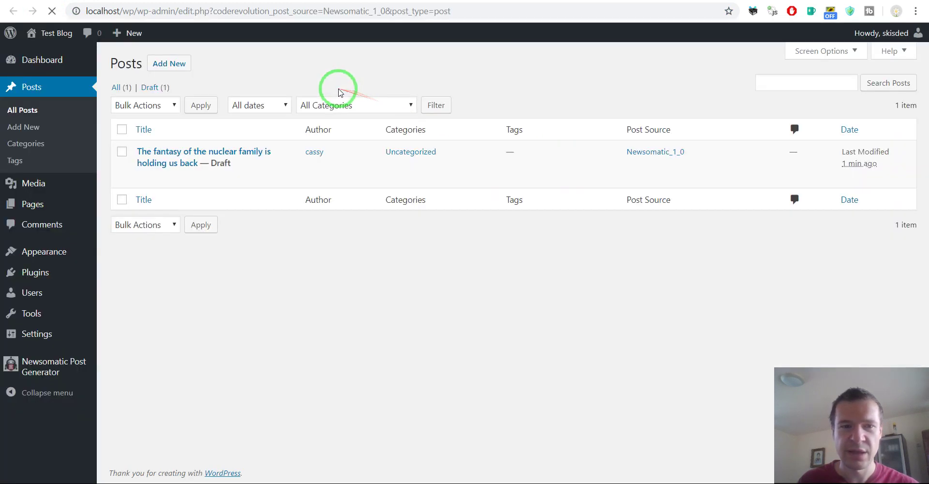
left_click(165, 151)
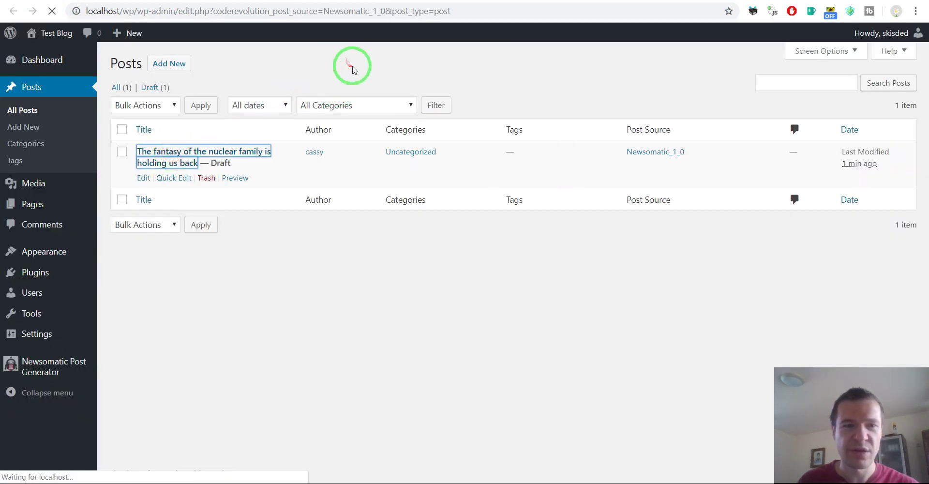
key("alt+Left")
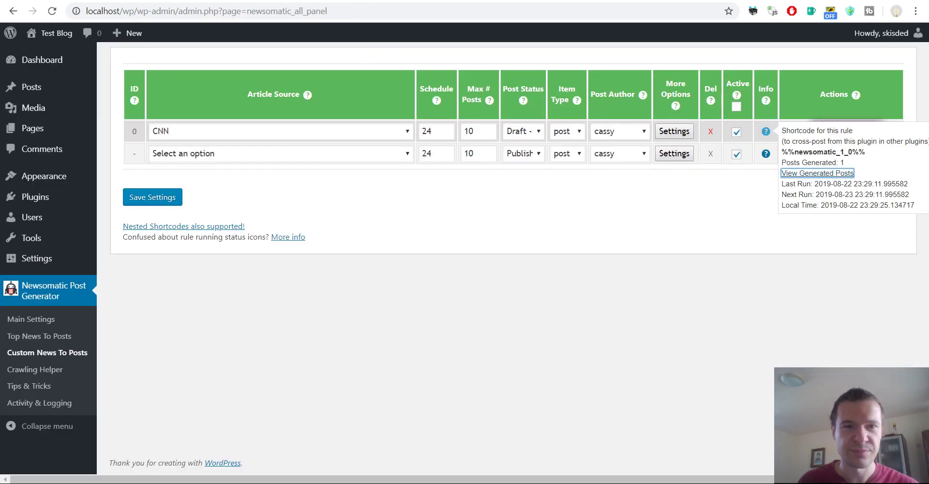
Change the exclusions in the CNN rule's search query to NOT (trump OR markets) and save the settings.
left_click(683, 134)
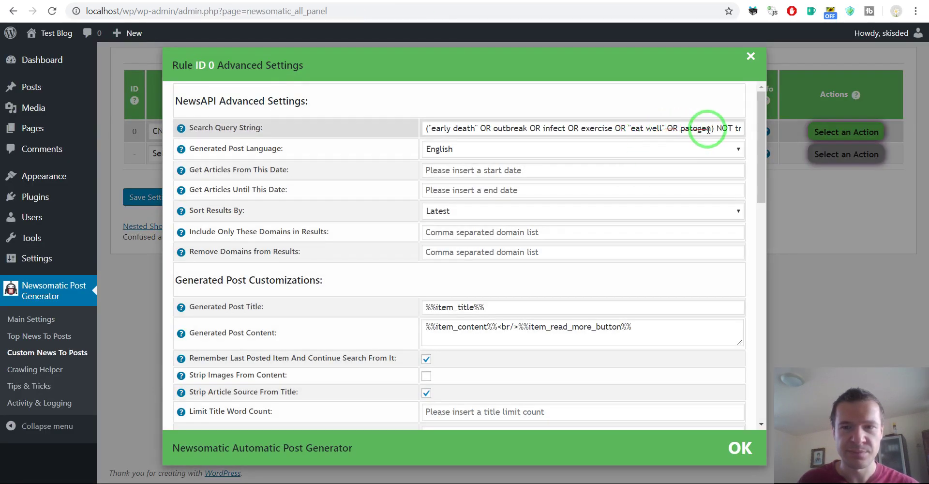
left_click_drag(740, 130, 671, 130)
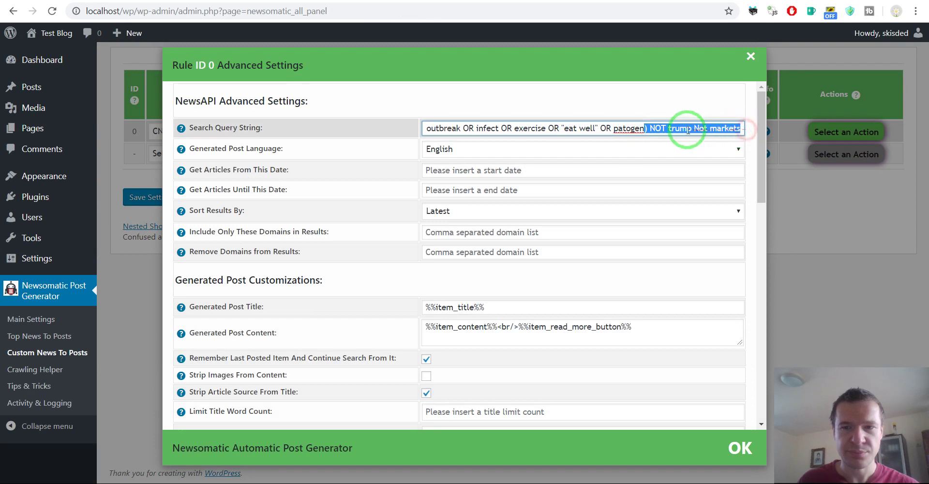
left_click(672, 128)
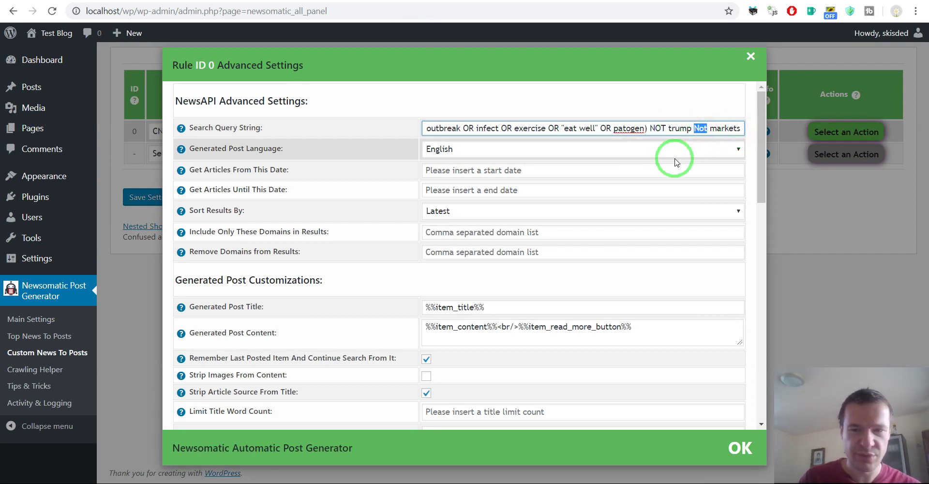
left_click(669, 129)
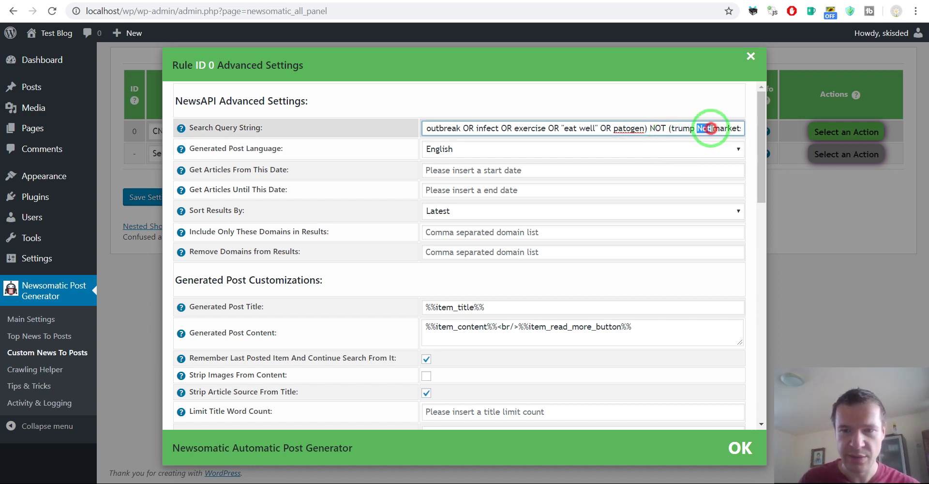
type("OR")
left_click_drag(721, 127, 739, 129)
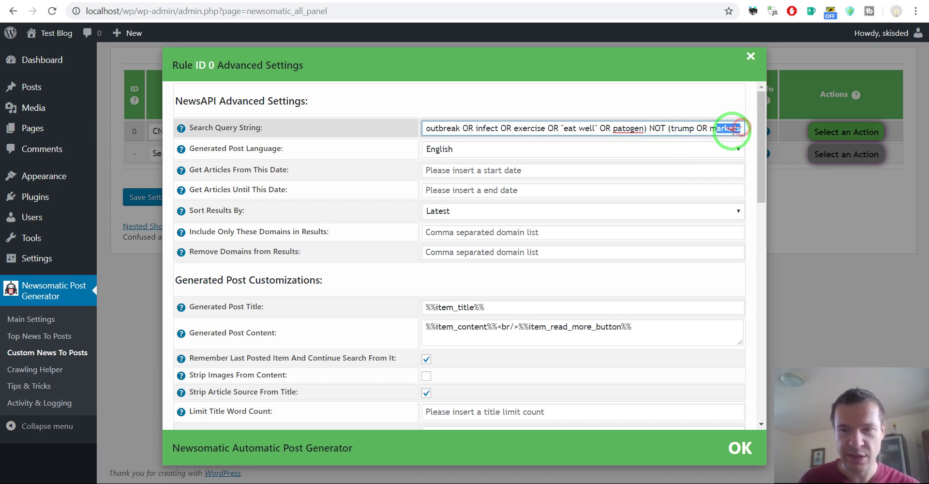
key("End")
type(")")
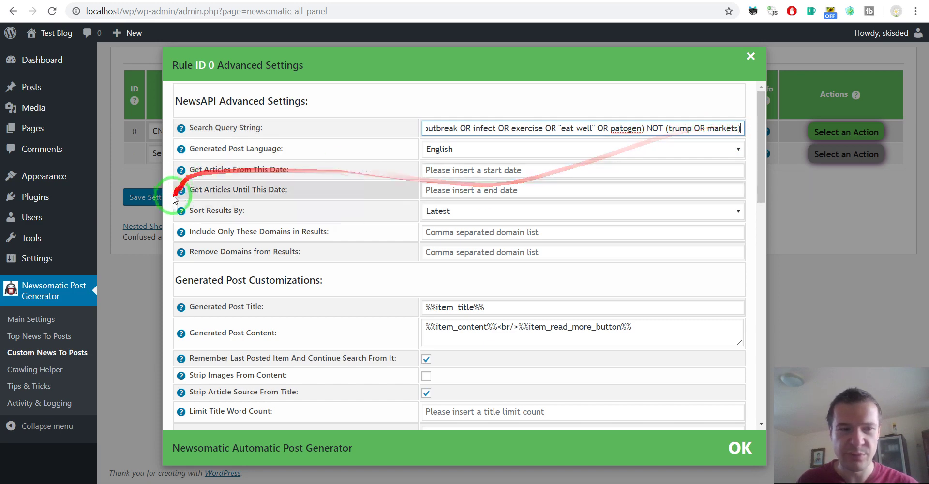
left_click(140, 200)
left_click(148, 199)
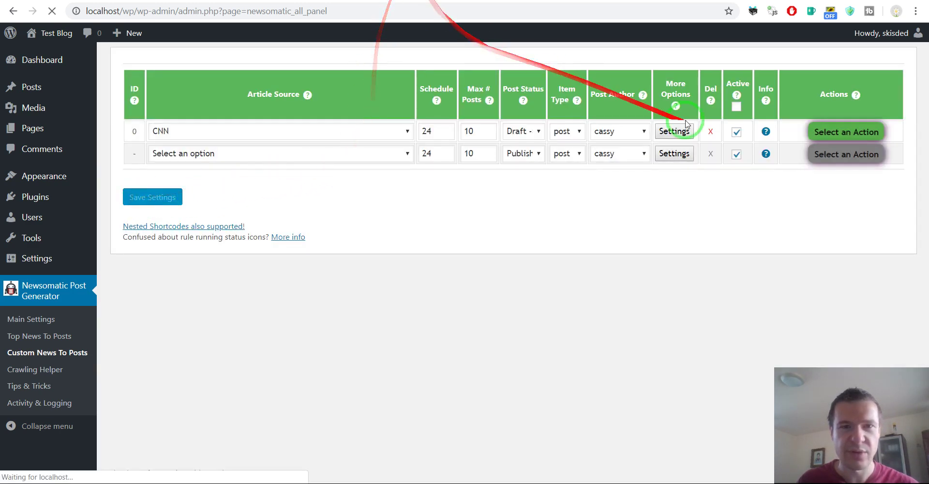
Permanently delete all posts generated by the CNN rule, and run the rule again immediately.
left_click(853, 132)
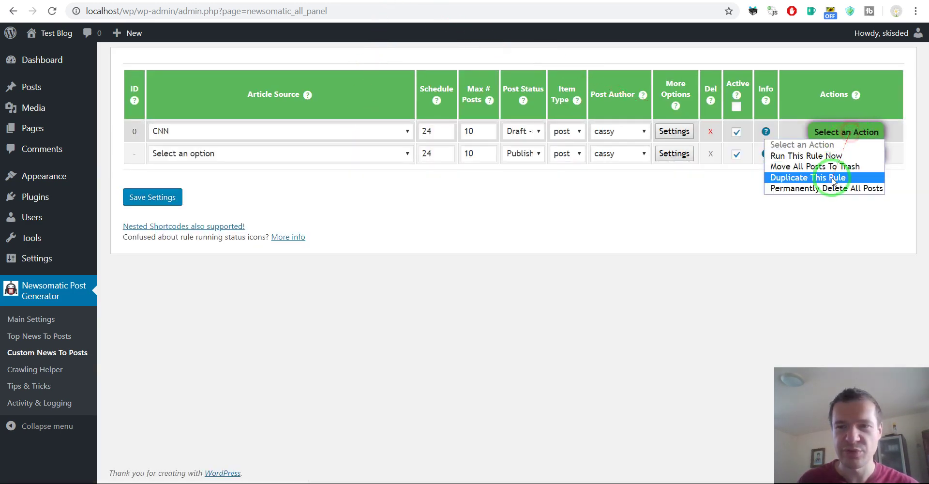
left_click(830, 183)
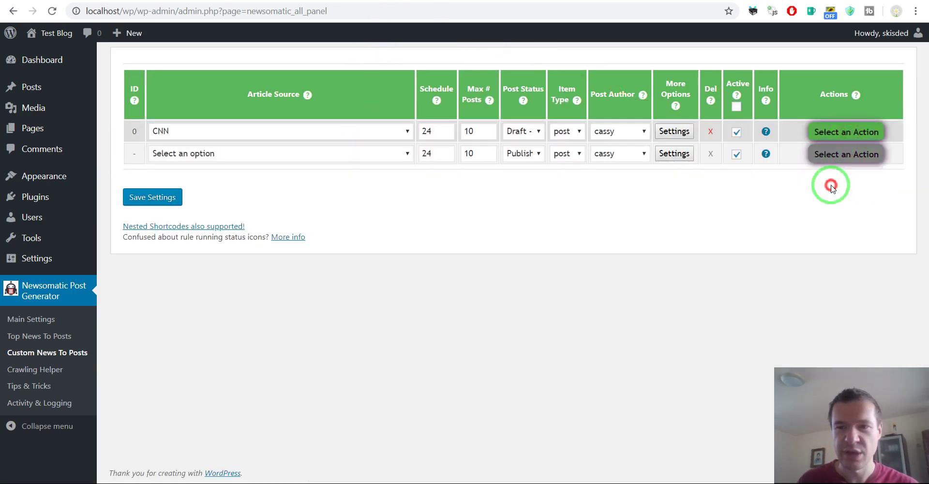
left_click(829, 130)
left_click(823, 153)
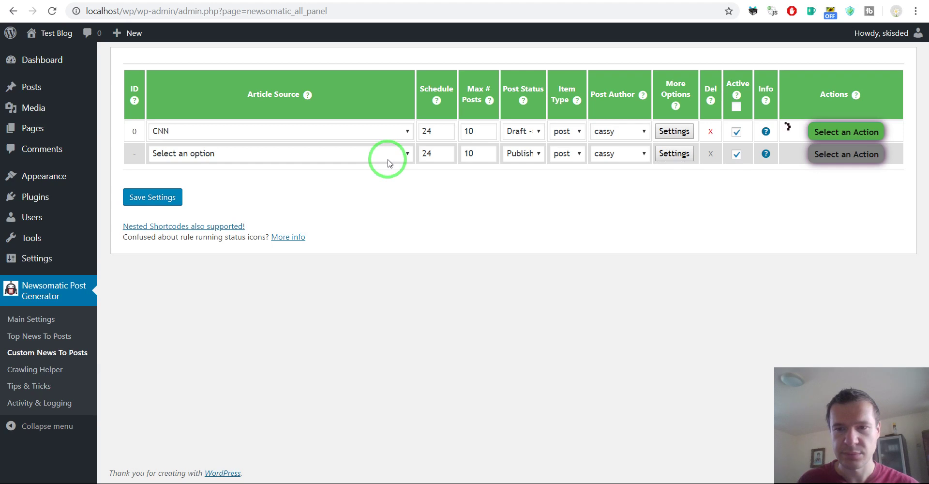
Reload the rules page and view the posts generated by the CNN rule.
left_click(52, 11)
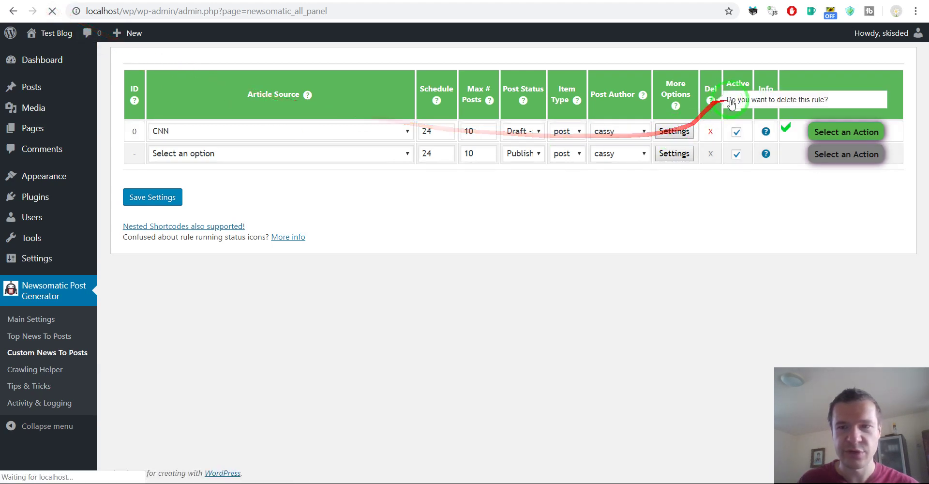
mouse_move(767, 134)
left_click(803, 172)
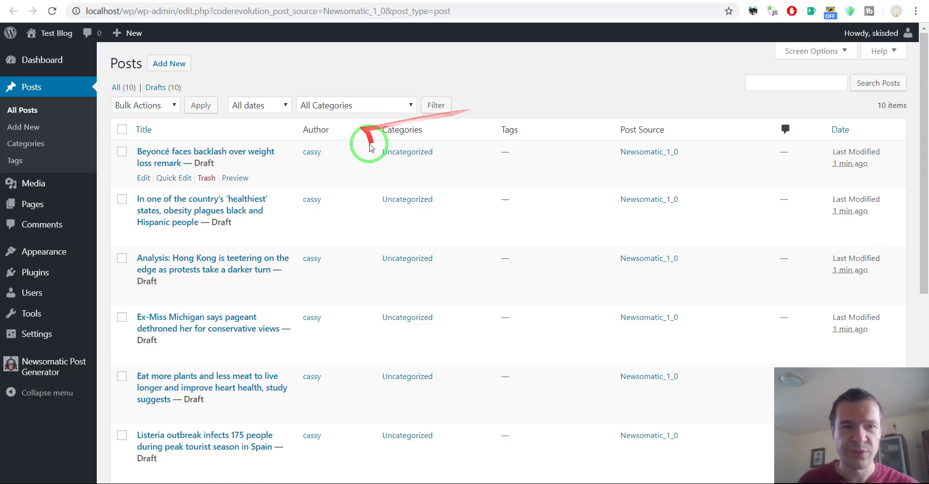
scroll(311, 155, "down", 1)
Search the generated posts page for "trum" and "marke" to check the excluded terms, and clear the search.
key("ctrl+f")
type("trum")
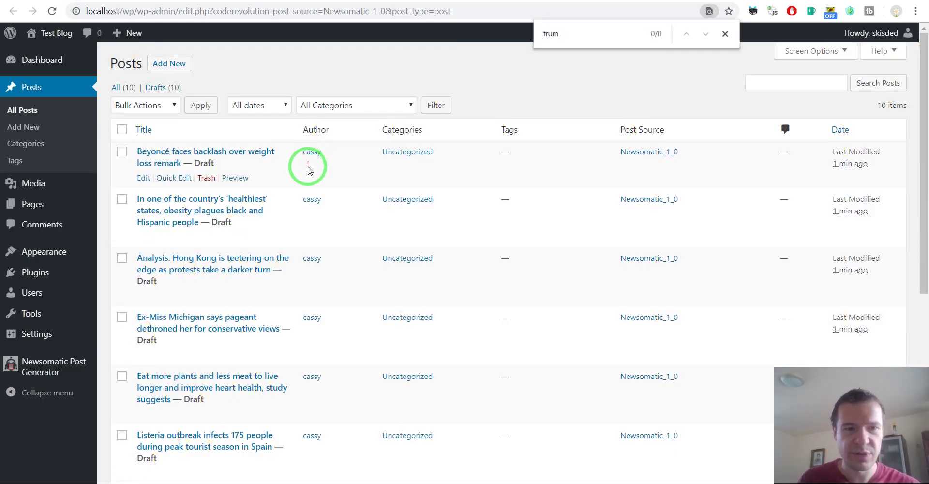
key("BackSpace")
key("BackSpace")
type("marke")
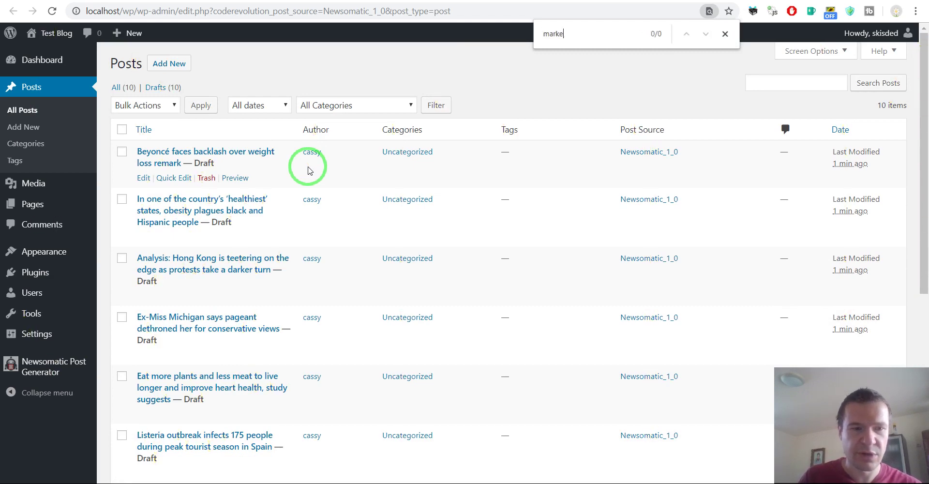
type("r")
key("BackSpace")
key("BackSpace")
key("BackSpace")
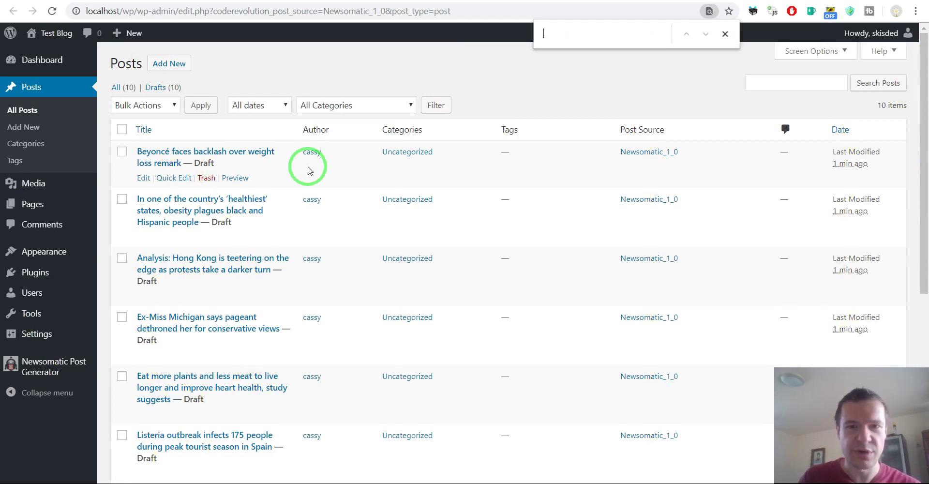
Look through the titles of all generated drafts and return to the Newsomatic rules.
scroll(272, 157, "down", 6)
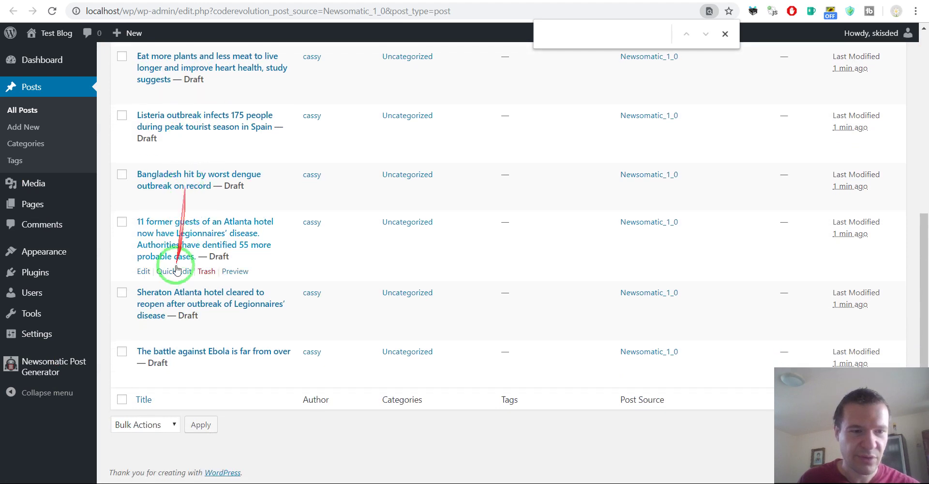
scroll(170, 290, "up", 6)
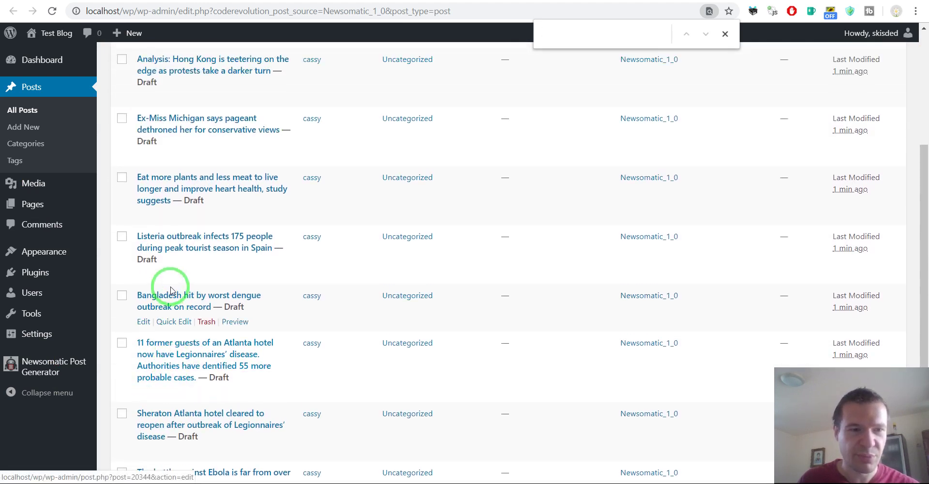
scroll(170, 290, "up", 1)
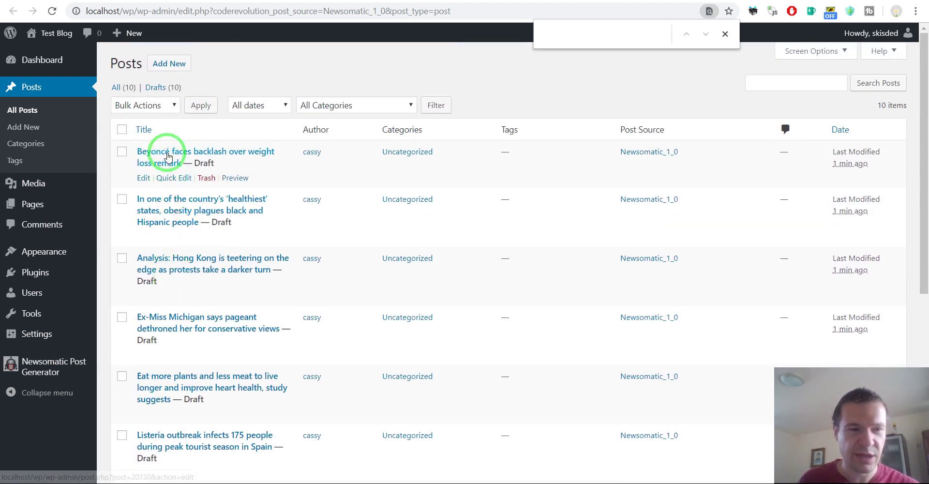
left_click(271, 0)
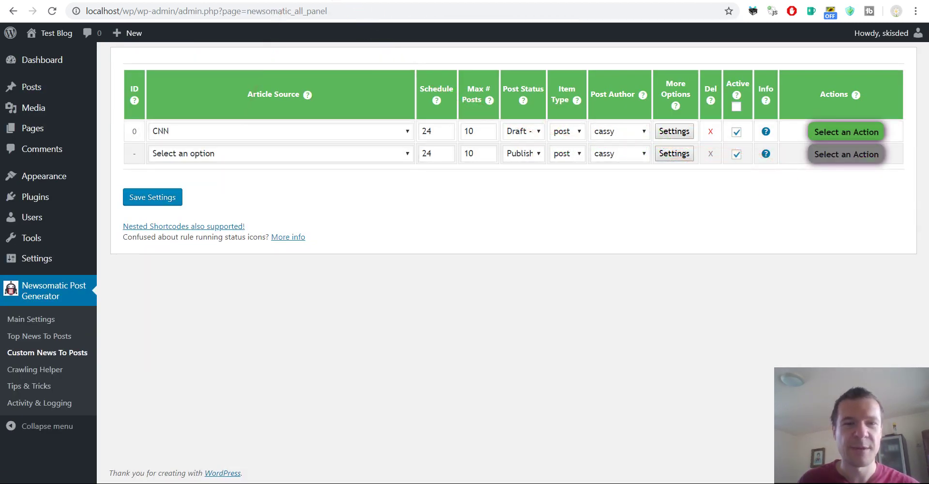
Review the CNN rule's search query string in its advanced settings and the available post status options.
left_click(674, 131)
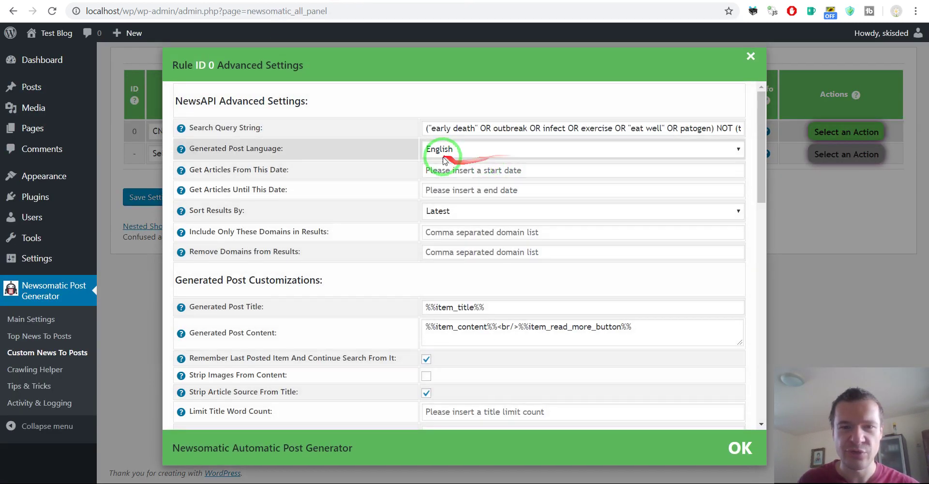
left_click_drag(432, 125, 738, 126)
left_click(630, 129)
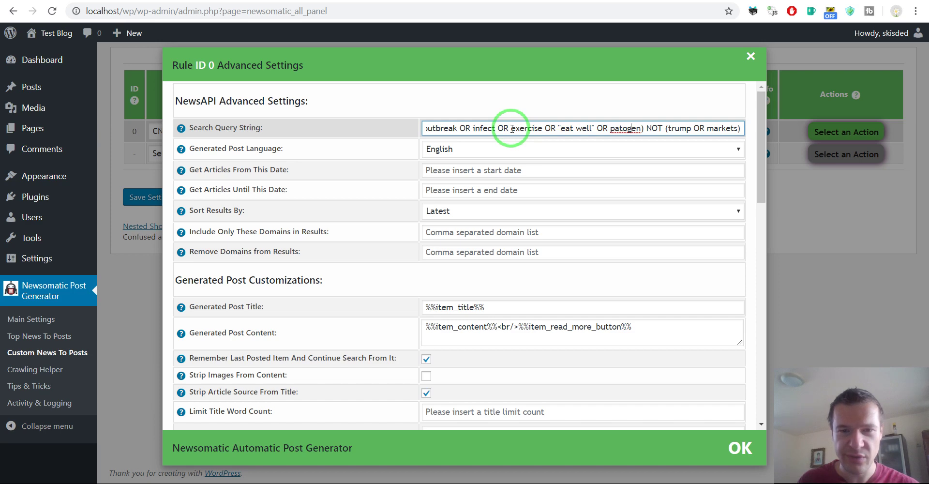
left_click(435, 3)
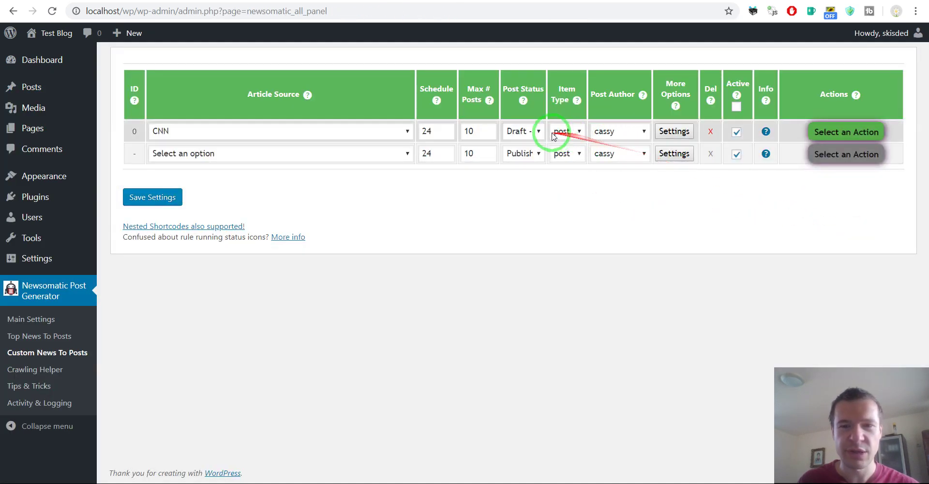
left_click(535, 130)
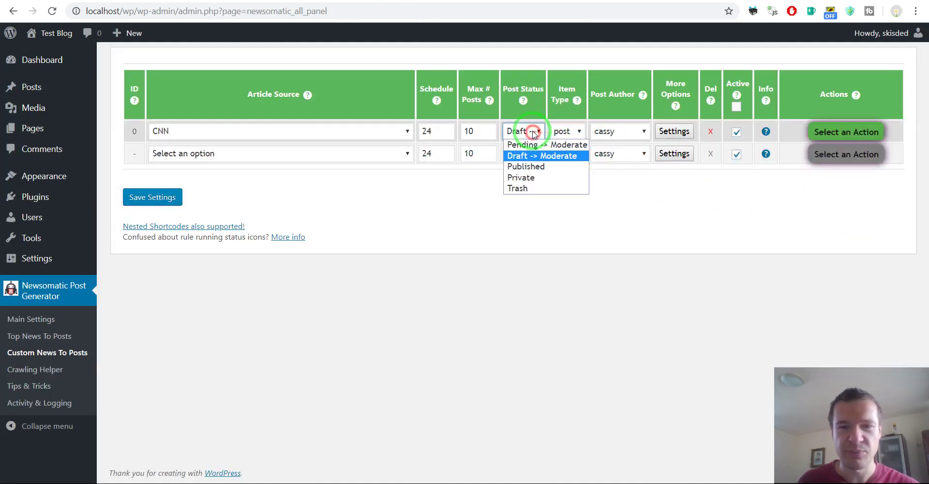
left_click(682, 202)
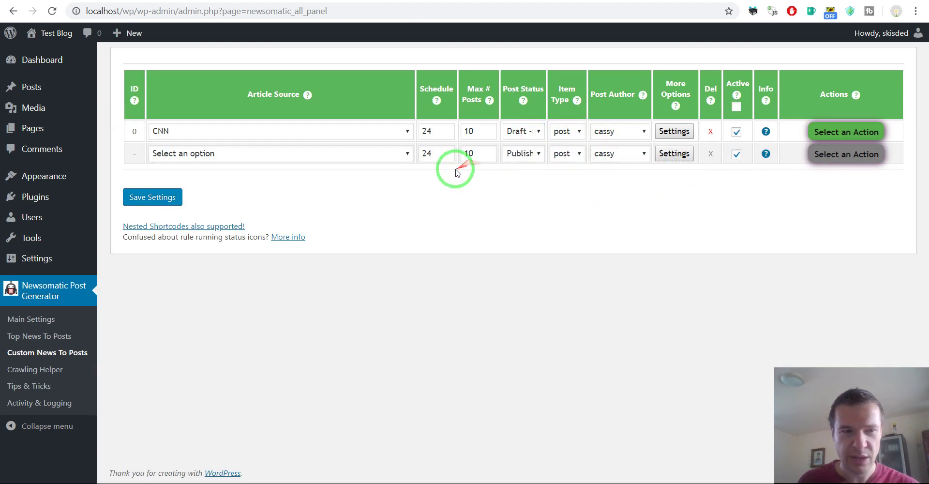